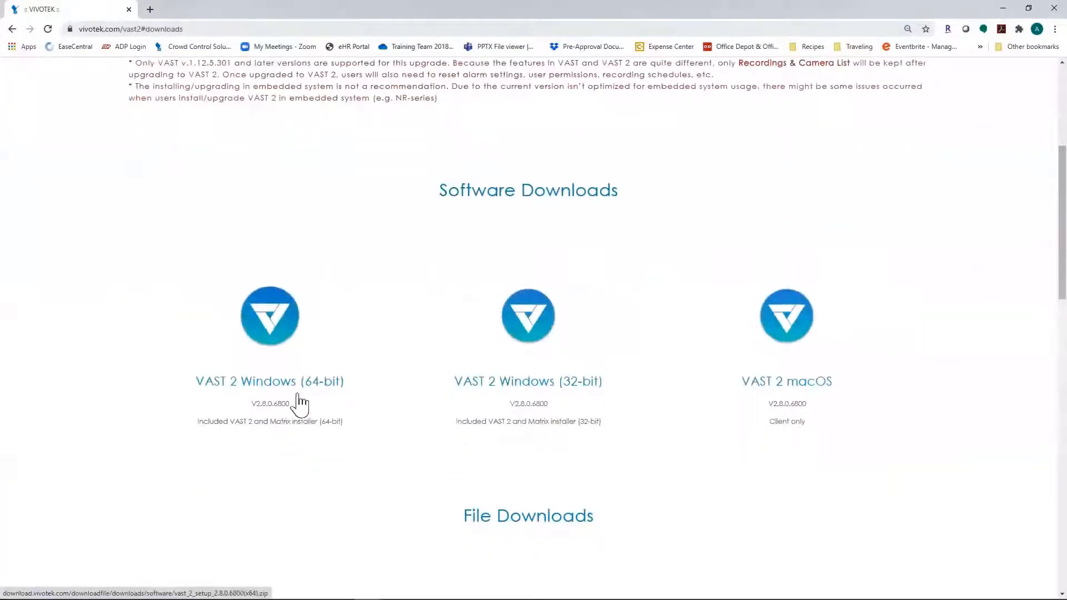
Step: Download the VAST 2 Windows (64-bit) zip and reveal it in the Downloads folder
{"action": "left_click", "coordinate": [269, 333]}
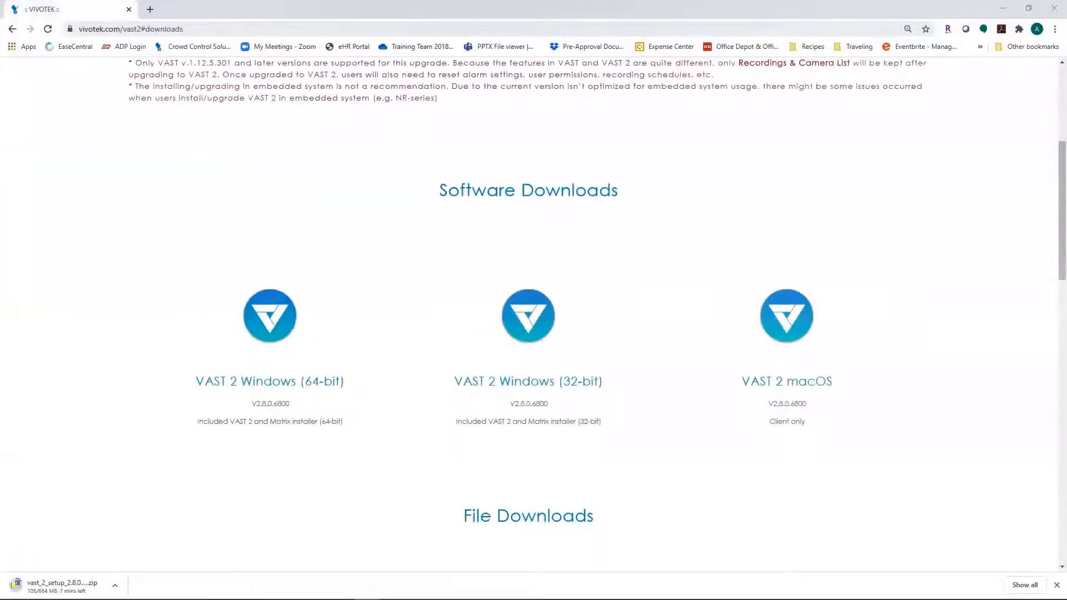
{"action": "left_click", "coordinate": [114, 584]}
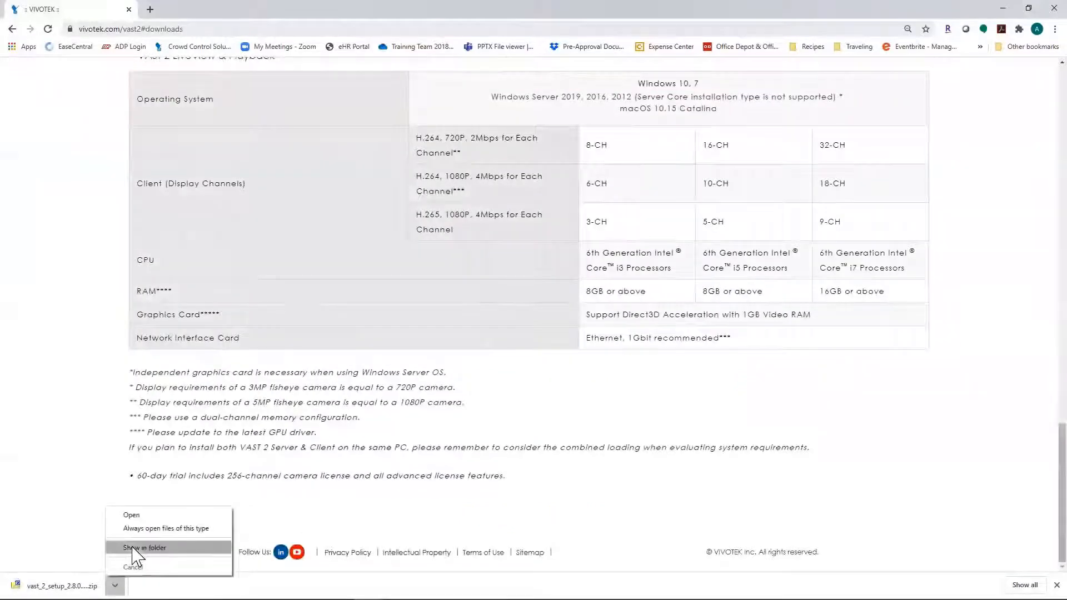
{"action": "left_click", "coordinate": [135, 549]}
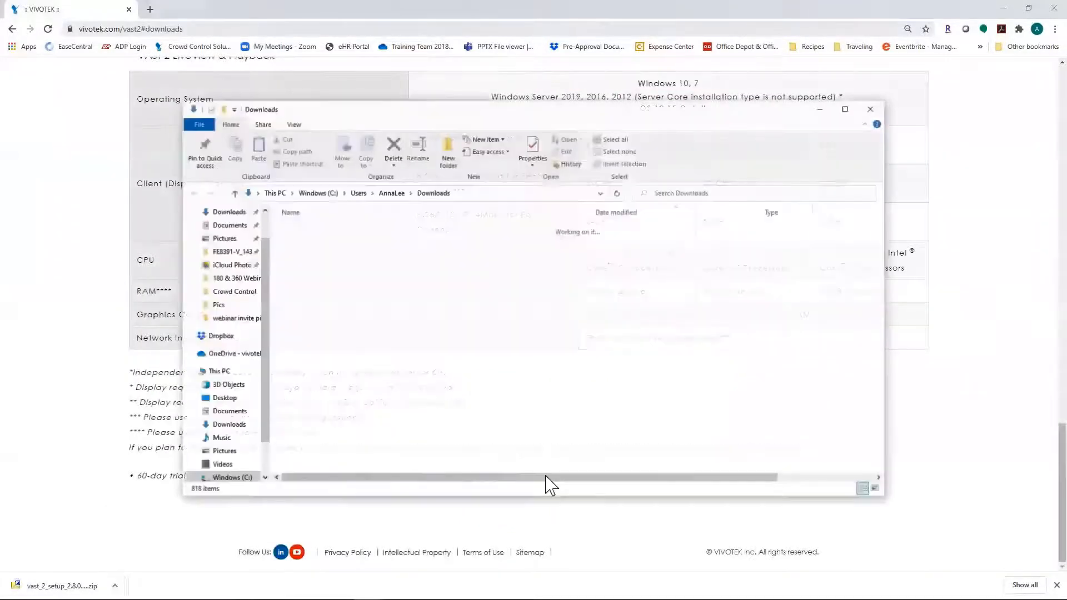
Step: Extract the VAST 2 zip with 7-Zip using the default settings
{"action": "right_click", "coordinate": [355, 248]}
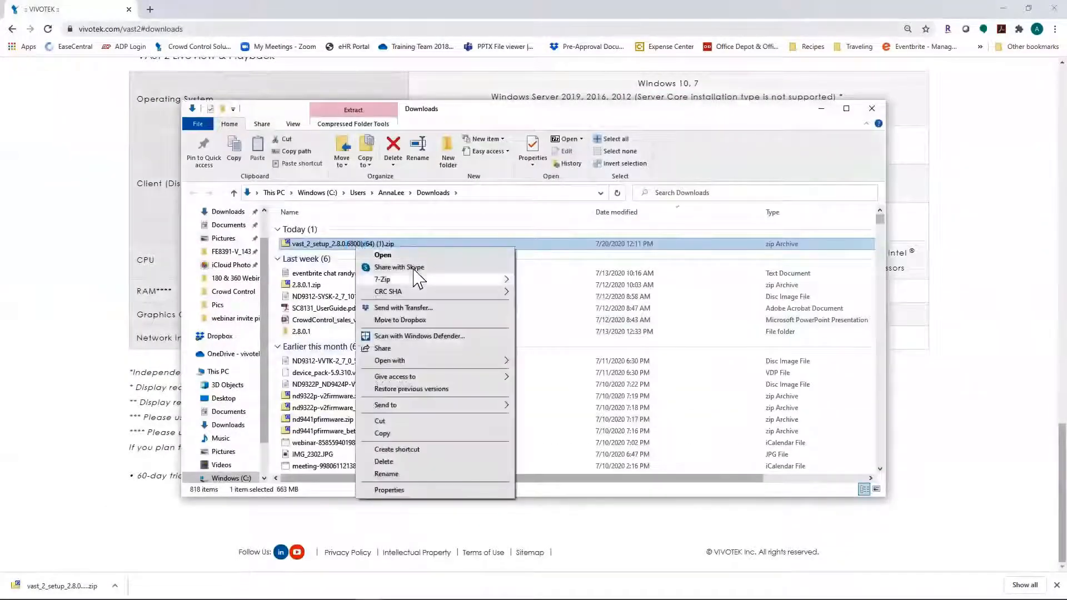
{"action": "mouse_move", "coordinate": [451, 280]}
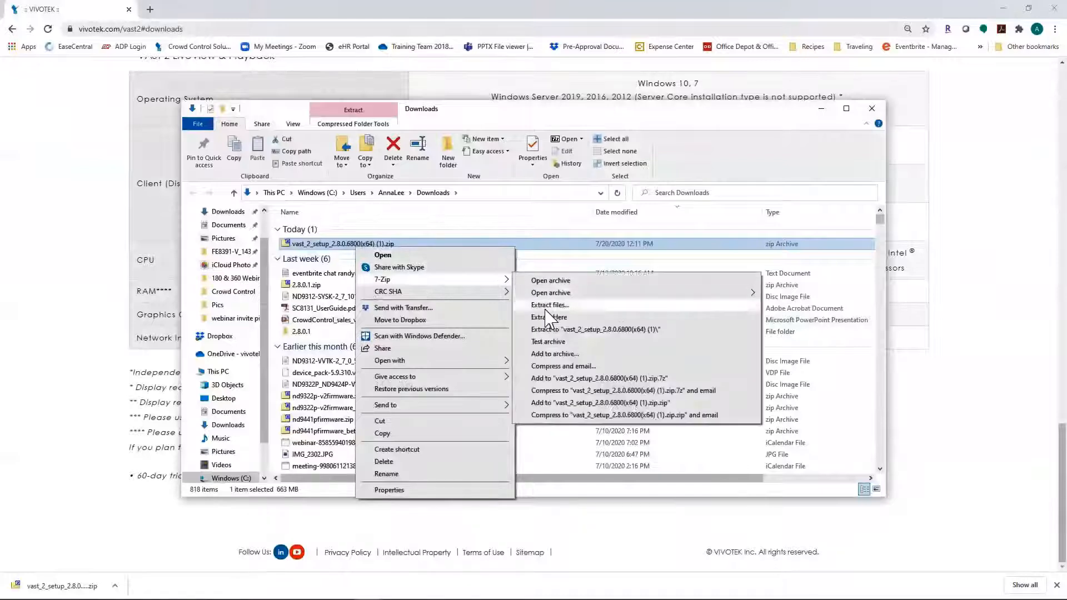
{"action": "left_click", "coordinate": [547, 308]}
{"action": "left_click", "coordinate": [389, 286]}
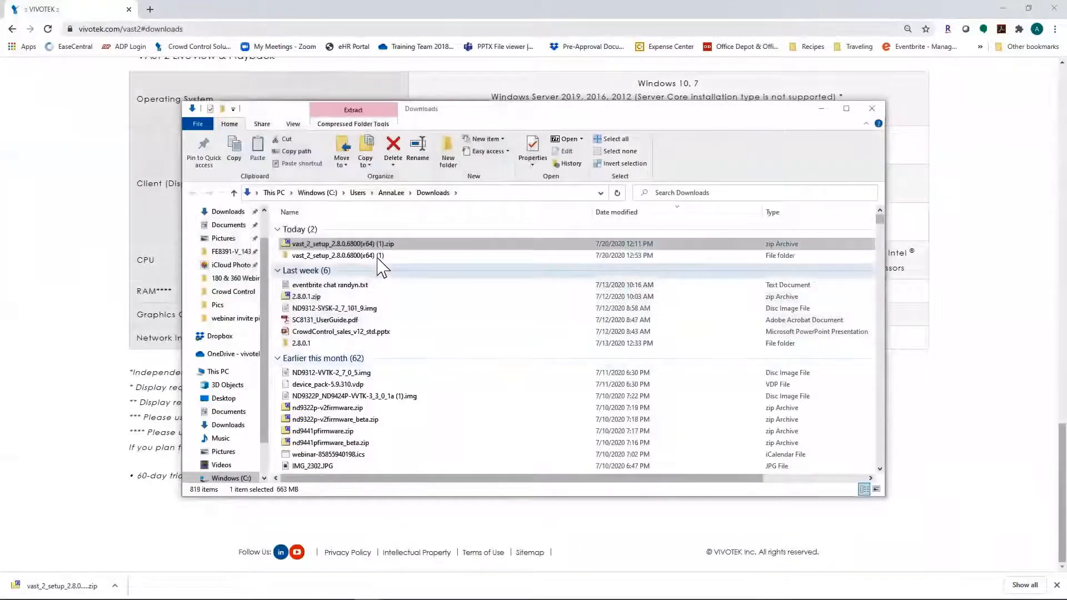
Step: Run VAST_2_8_0_6800_x64_setup.exe from the extracted folder
{"action": "left_click", "coordinate": [375, 257]}
{"action": "double_click", "coordinate": [378, 258]}
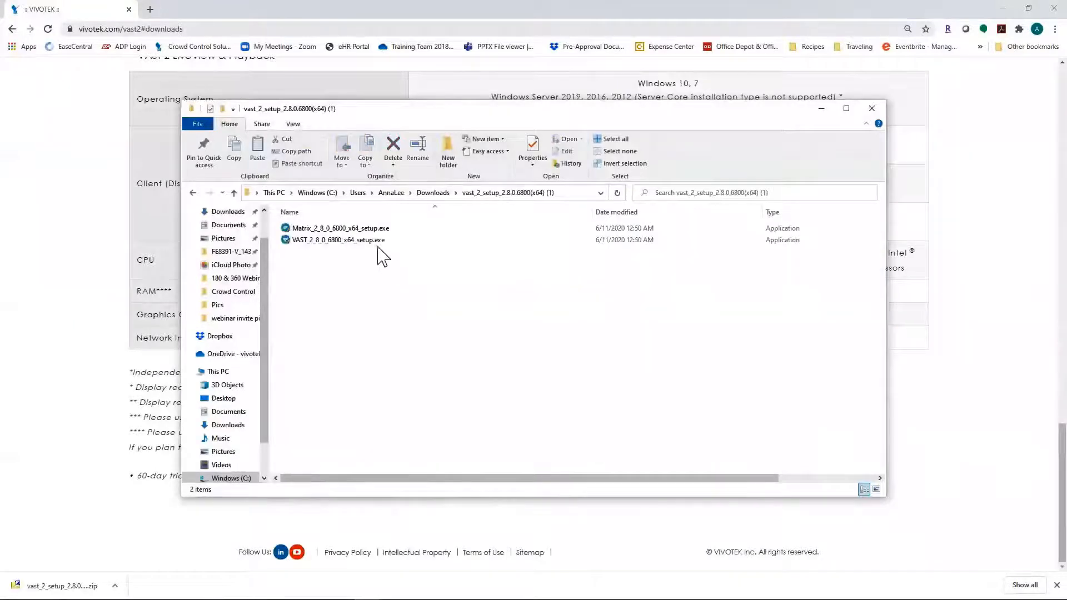
{"action": "left_click", "coordinate": [370, 244]}
{"action": "left_click", "coordinate": [371, 243]}
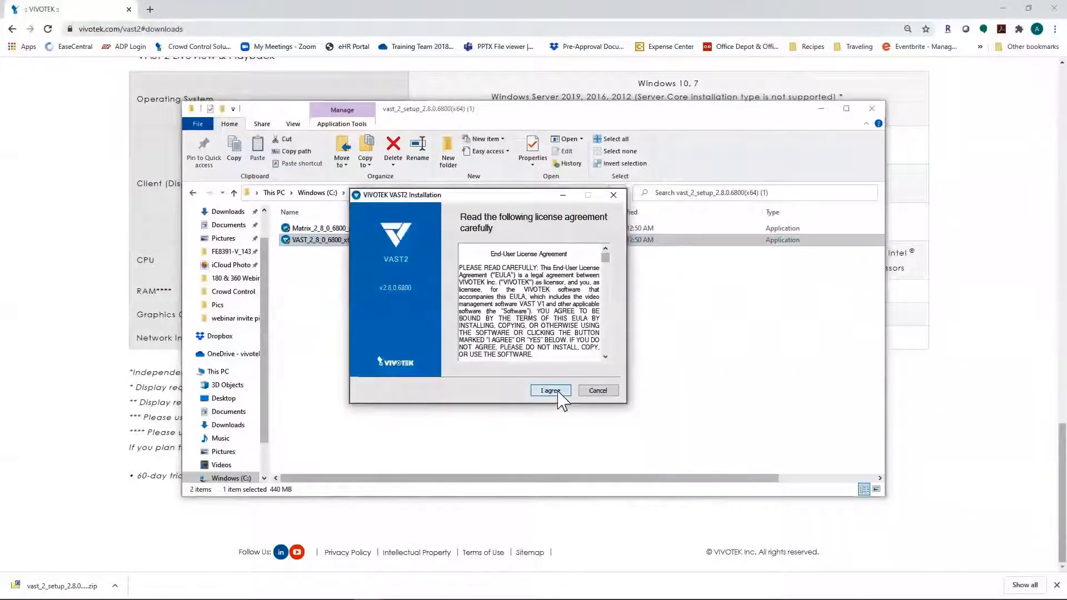
Step: Accept the license, install both Server and Client, and keep the free Standard server
{"action": "left_click", "coordinate": [550, 390]}
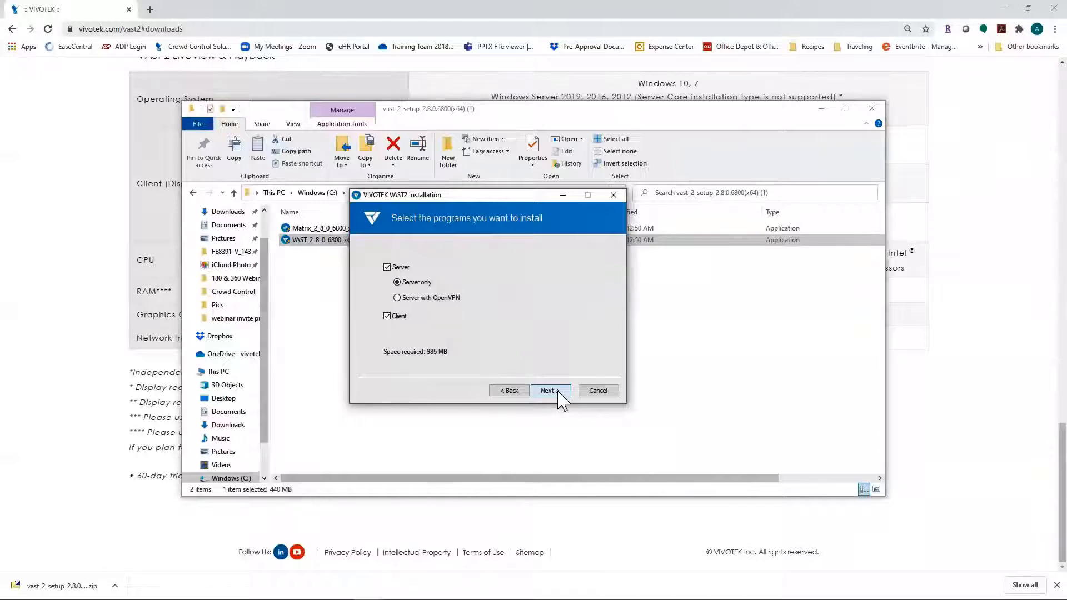
{"action": "left_click", "coordinate": [561, 391]}
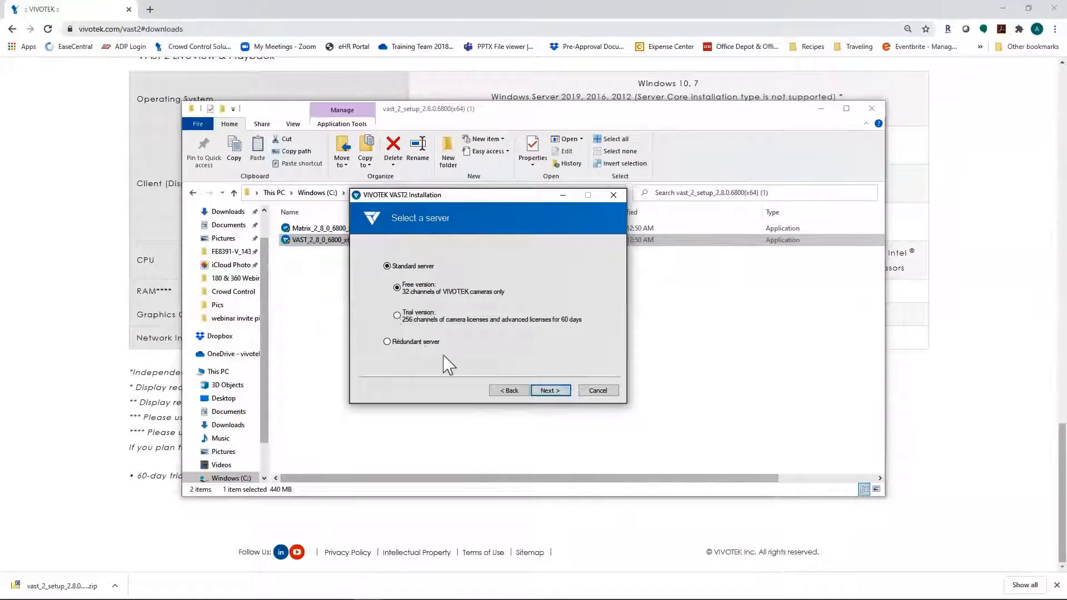
{"action": "left_click", "coordinate": [550, 390]}
Step: Enter and confirm the administrator account's server password
{"action": "left_click", "coordinate": [523, 294]}
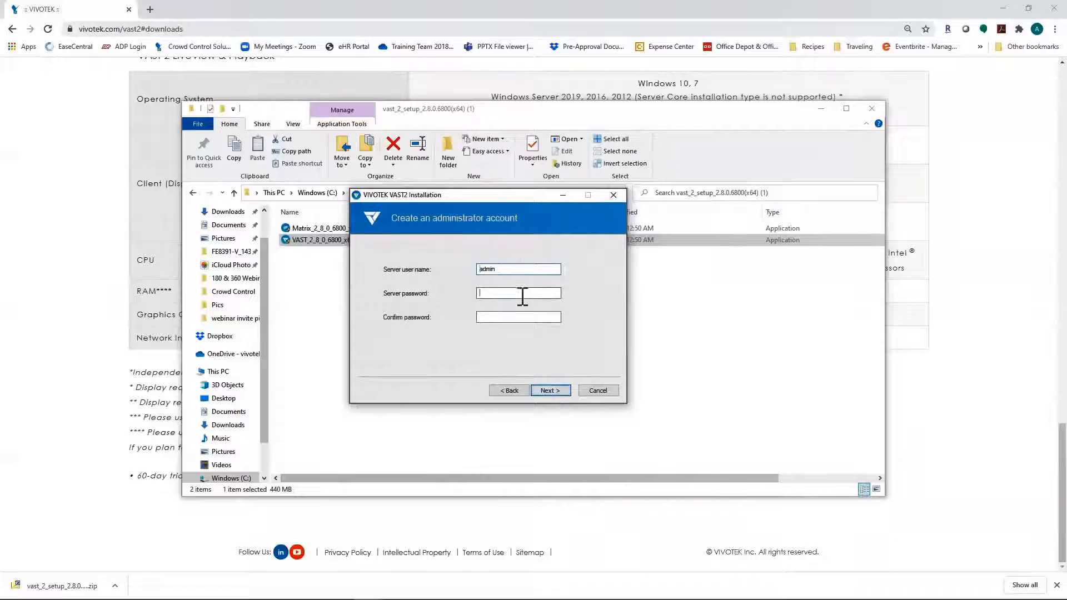
{"action": "type", "text": "a"}
{"action": "left_click", "coordinate": [559, 394]}
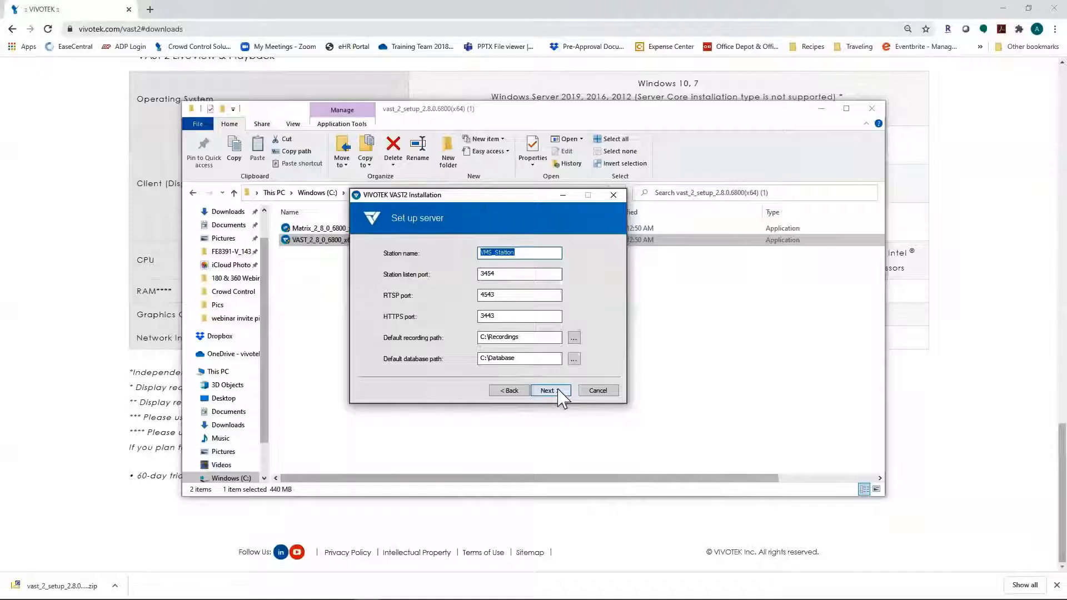
Step: Keep the default server settings and folder, install VAST2, and close the finished installer
{"action": "left_click", "coordinate": [547, 391]}
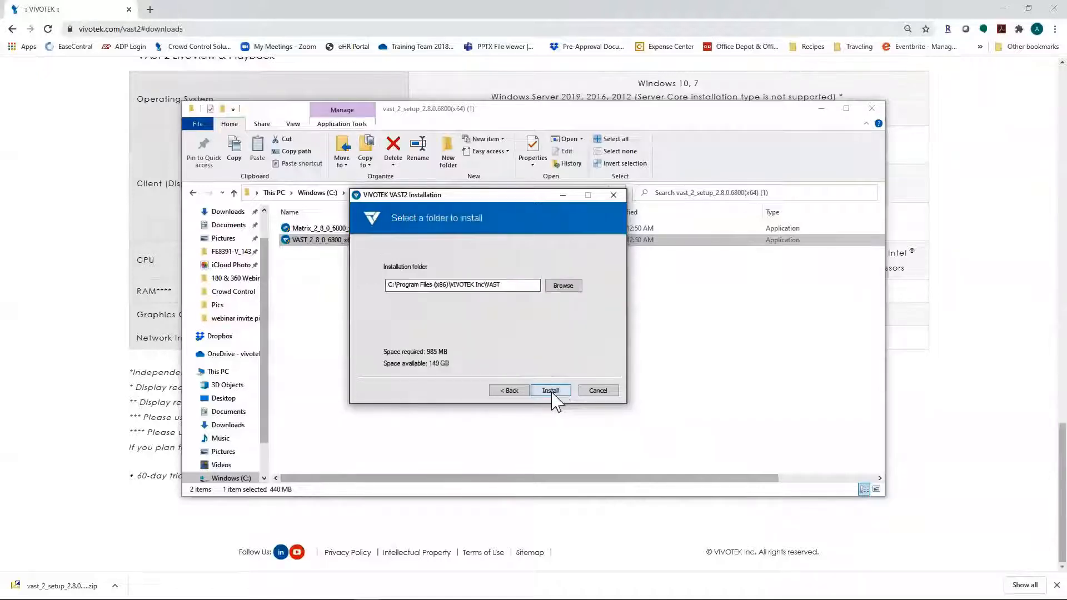
{"action": "left_click", "coordinate": [551, 393]}
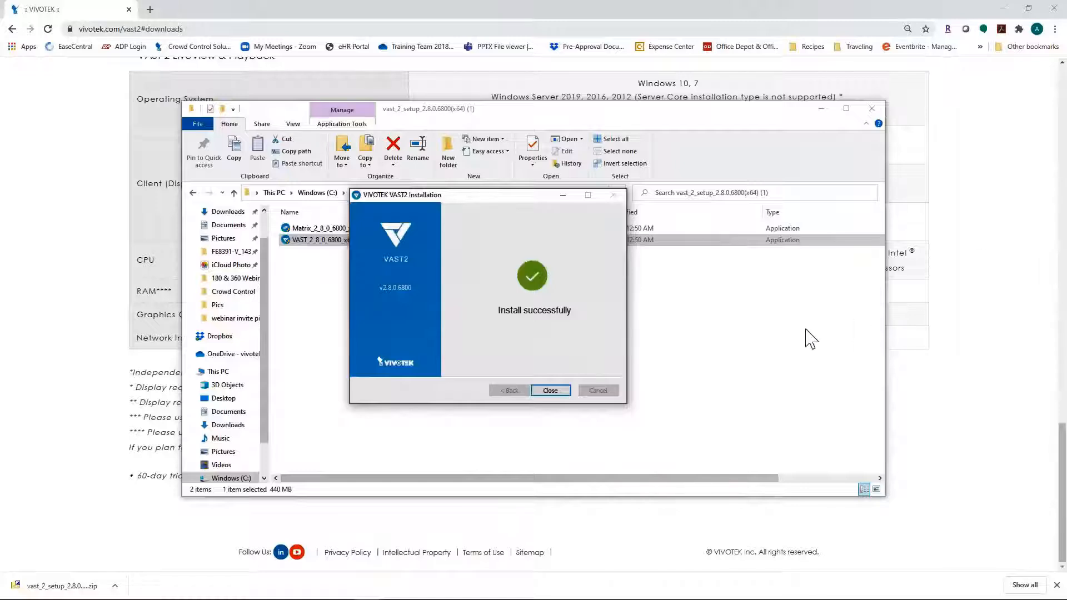
{"action": "left_click", "coordinate": [547, 390]}
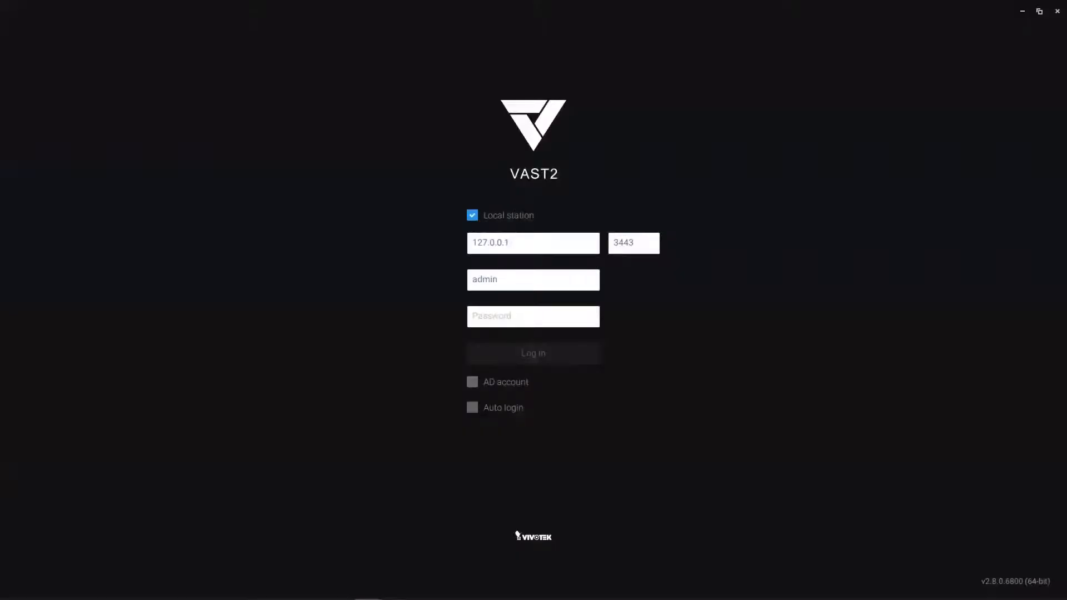
Step: Log in to the local station at 127.0.0.1 with the account password
{"action": "type", "text": "•"}
{"action": "key", "text": "Return"}
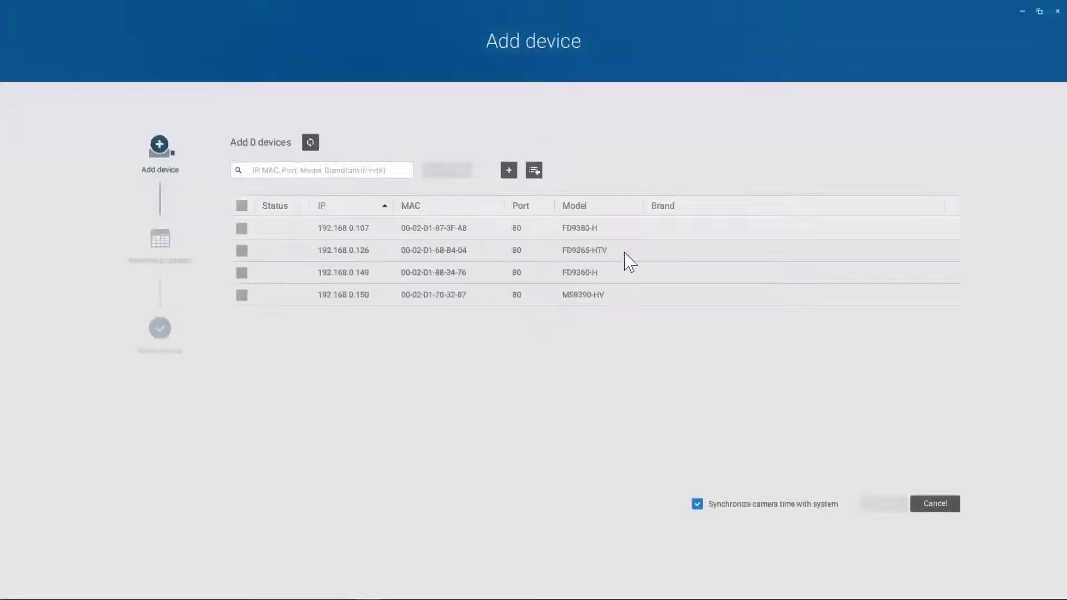
Step: Select all four found cameras, authorize them with the camera user name and password, and continue
{"action": "left_click", "coordinate": [242, 206]}
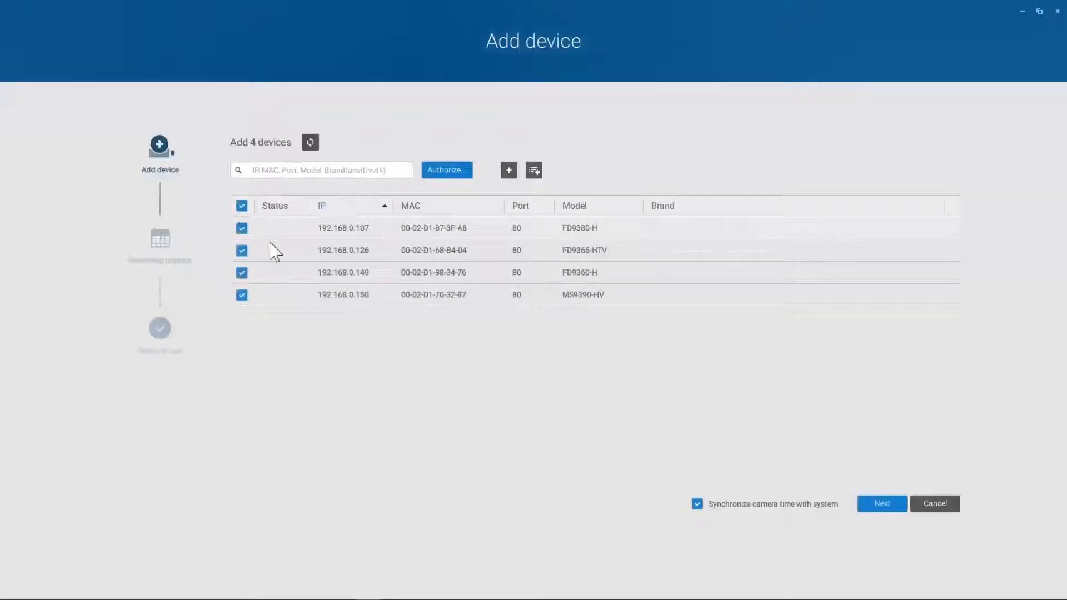
{"action": "left_click", "coordinate": [462, 173]}
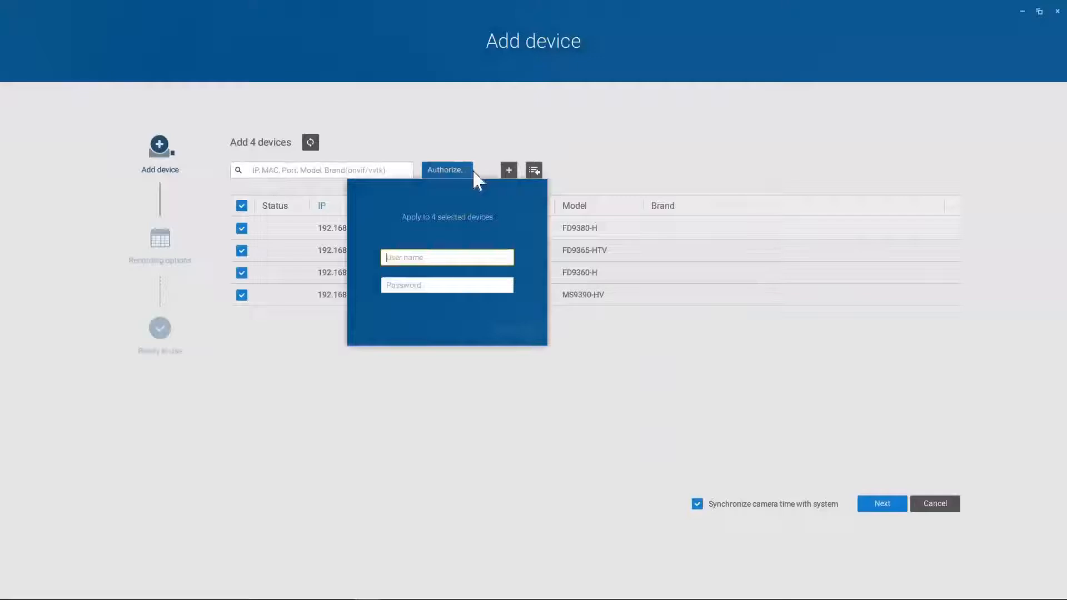
{"action": "type", "text": "root"}
{"action": "key", "text": "Tab"}
{"action": "type", "text": "••••••••••"}
{"action": "key", "text": "Return"}
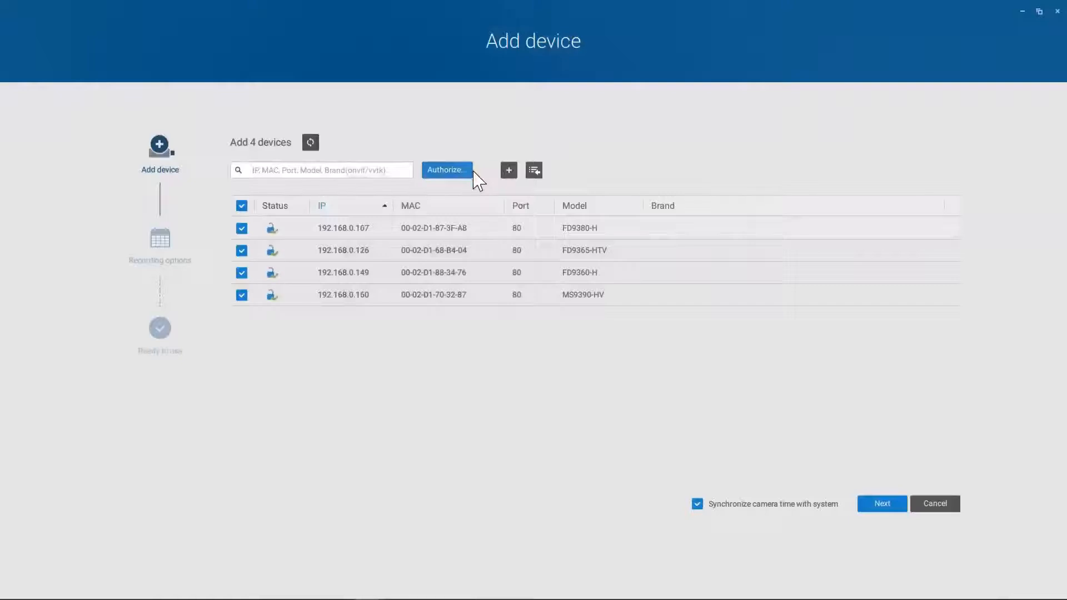
{"action": "left_click", "coordinate": [889, 506]}
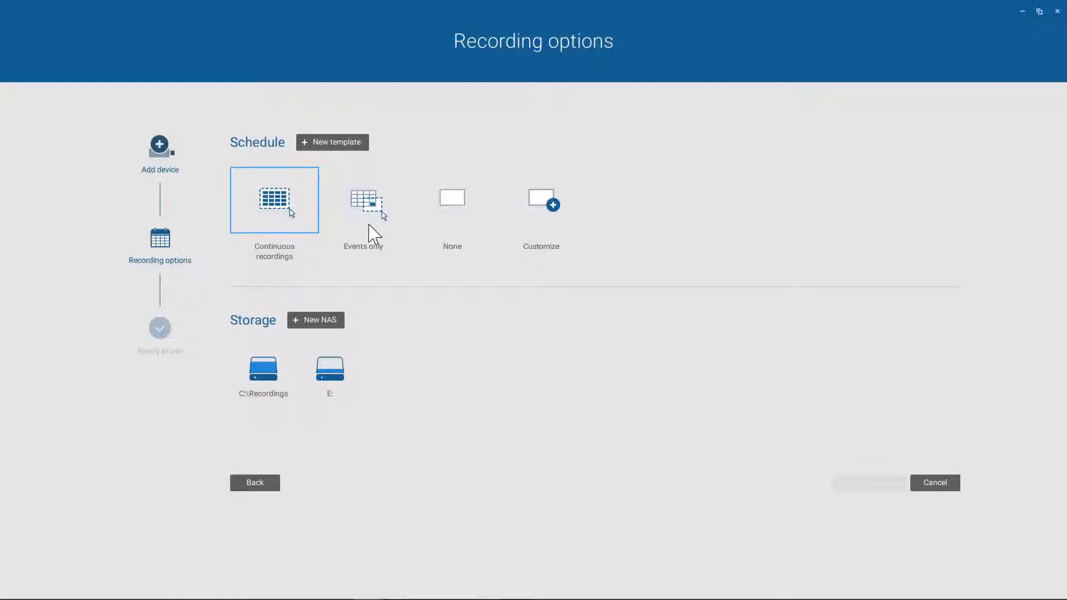
Step: Set the schedule to Events only with storage on C:\Recordings, then finish with Ready to use
{"action": "left_click", "coordinate": [369, 226]}
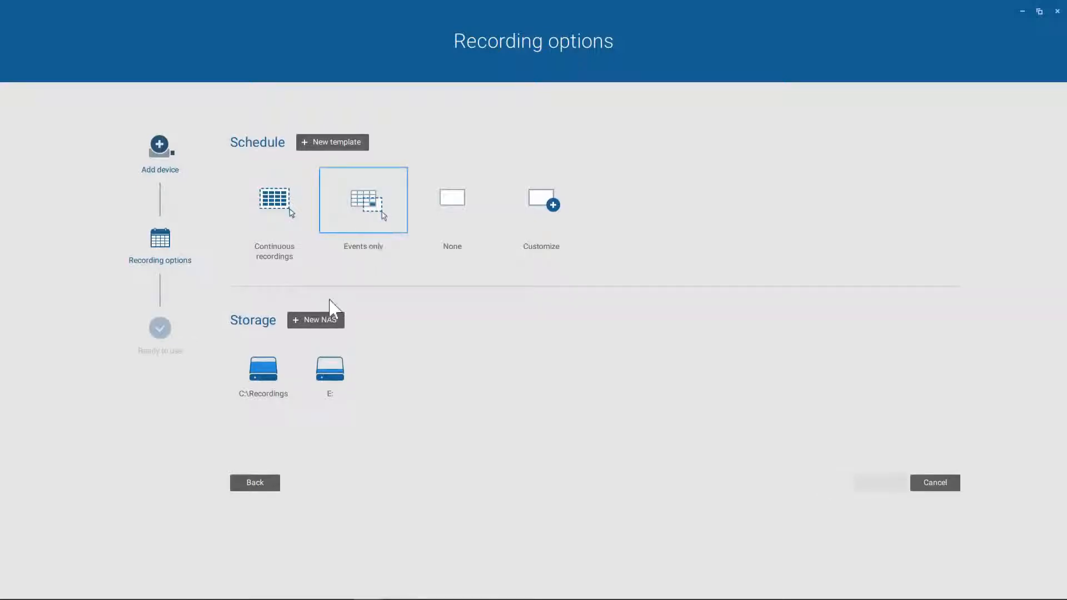
{"action": "left_click", "coordinate": [269, 379]}
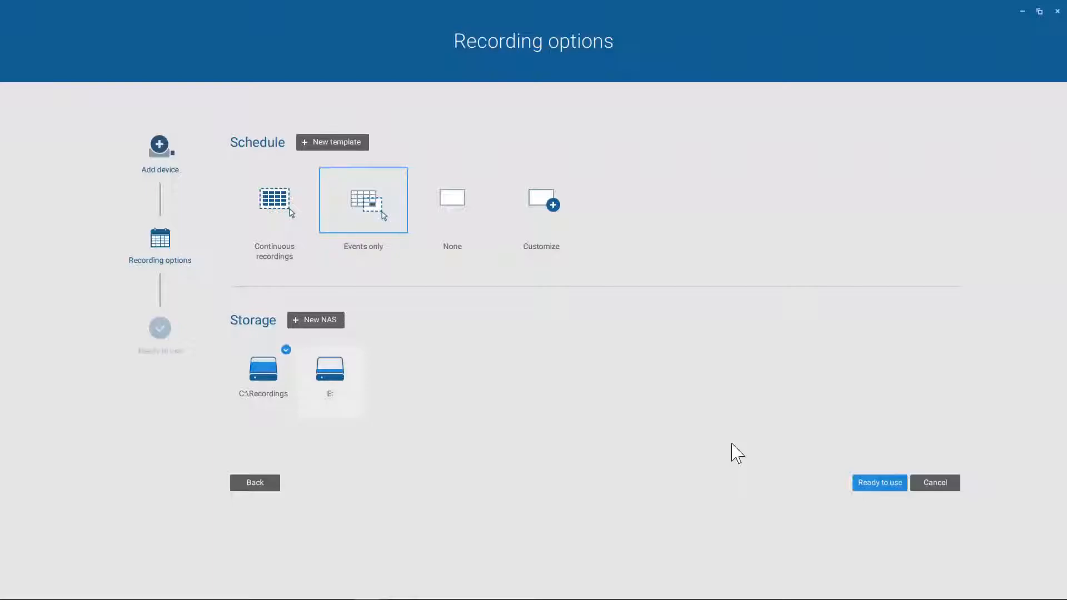
{"action": "left_click", "coordinate": [879, 486]}
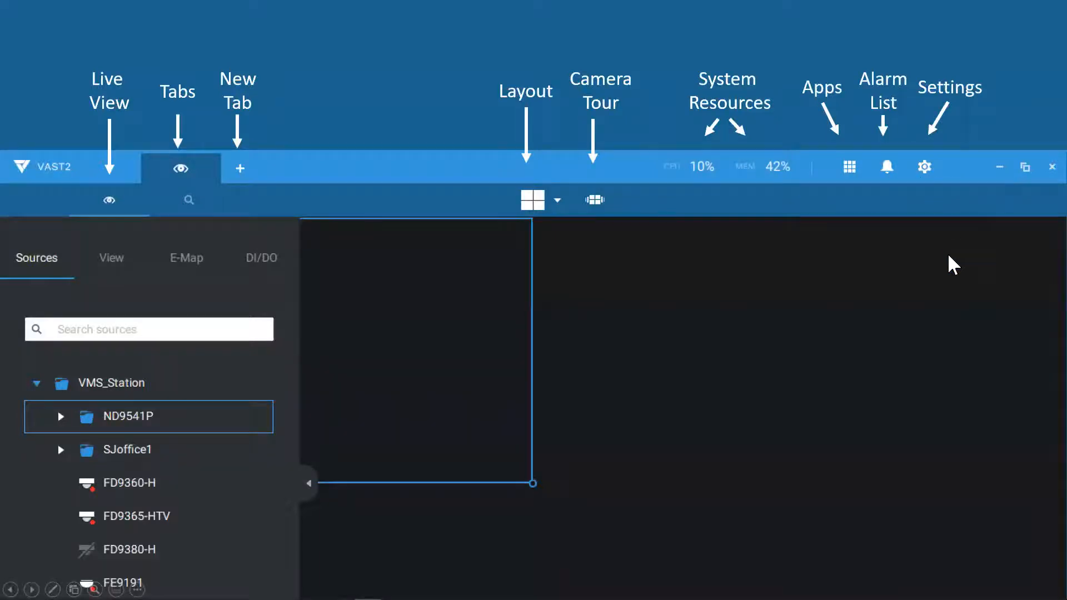
{"action": "left_click", "coordinate": [853, 170]}
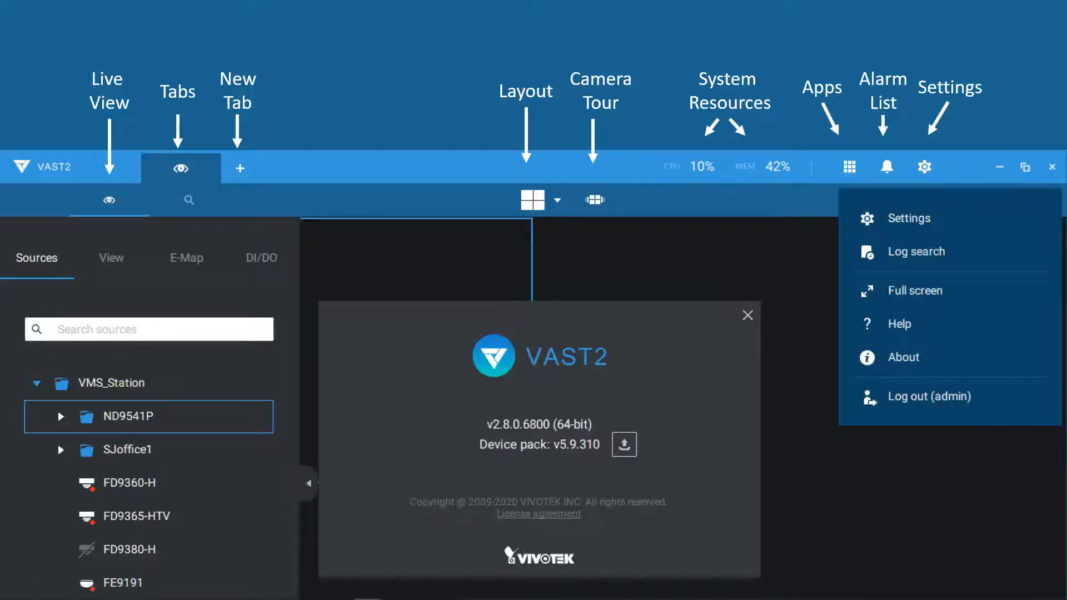
{"action": "left_click", "coordinate": [340, 248]}
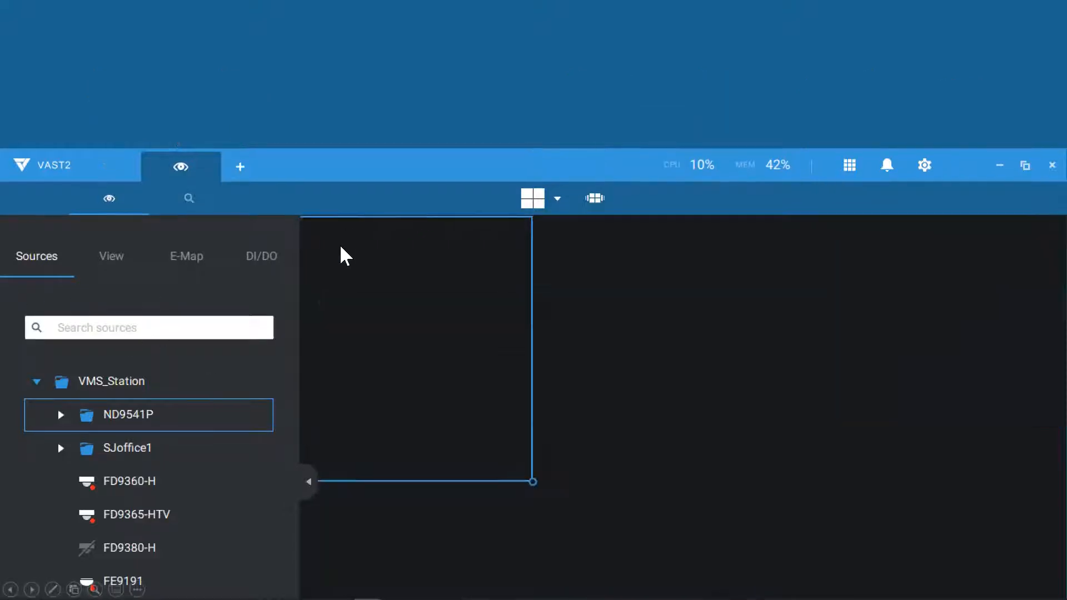
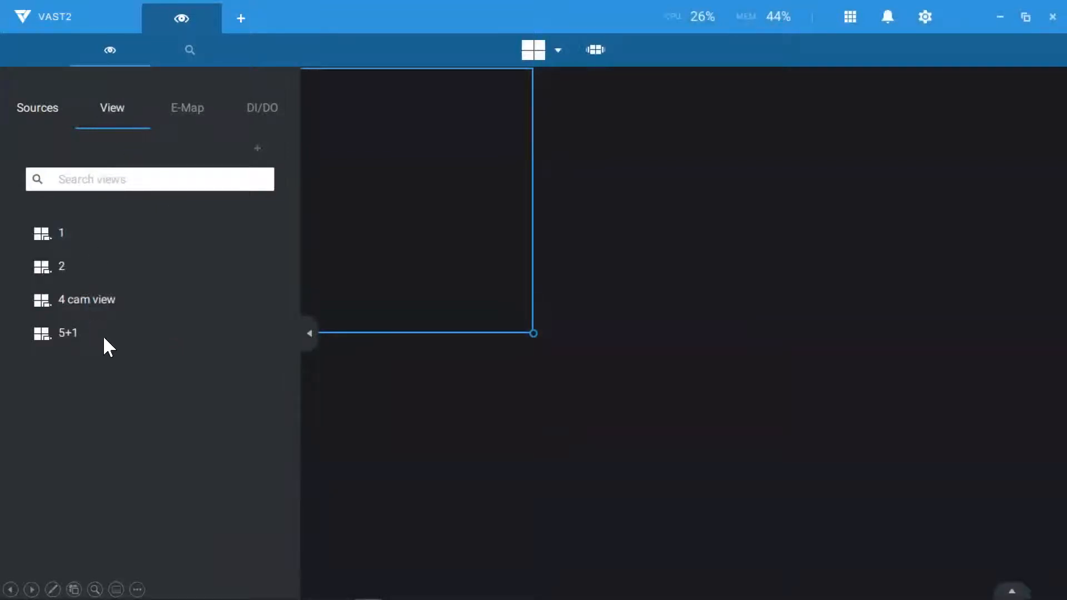
Step: Show the E-Map tree listing the 1stfloor, 2ndlevel, building_map_1 and regional map maps
{"action": "left_click", "coordinate": [207, 127]}
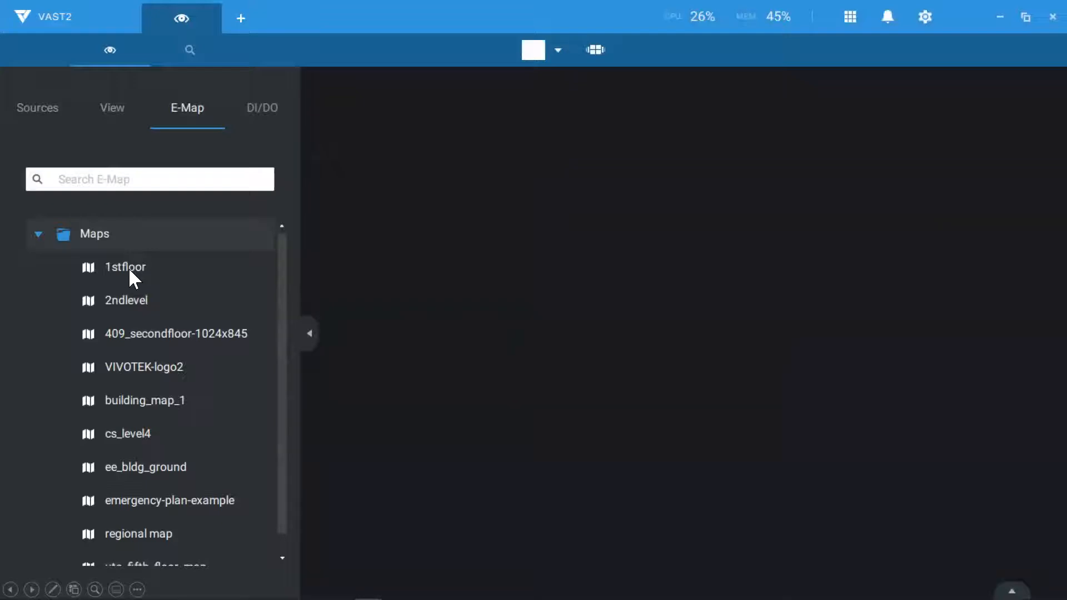
Step: Open the 1stfloor map in the empty view to show its four camera feeds in 2x2
{"action": "left_click_drag", "start_coordinate": [129, 268], "coordinate": [391, 262]}
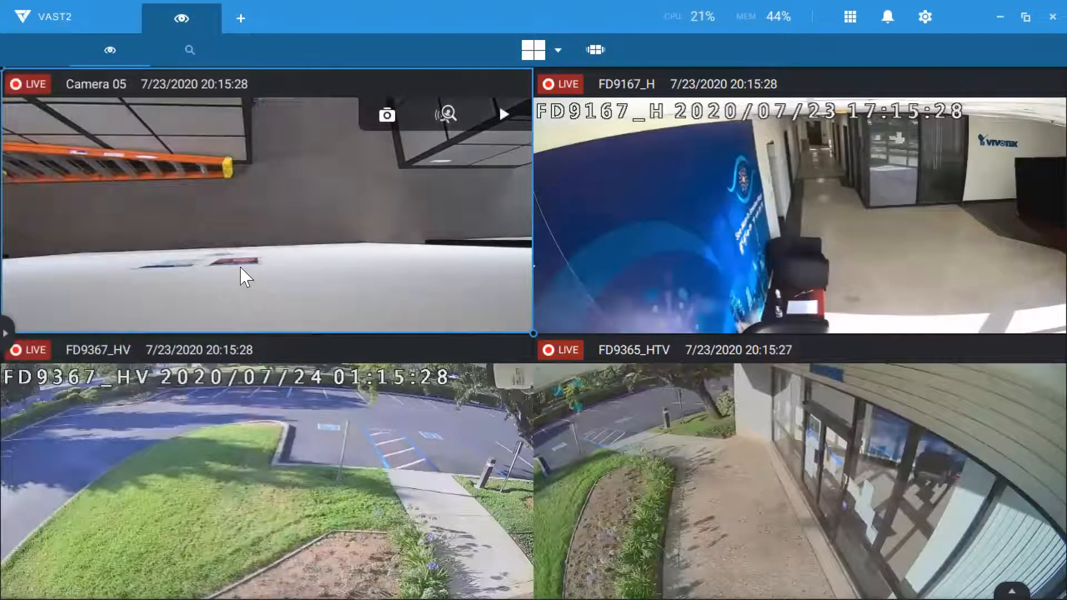
Step: Use Remove all from the Camera 05 tile's context menu to clear every camera from the view
{"action": "right_click", "coordinate": [240, 275]}
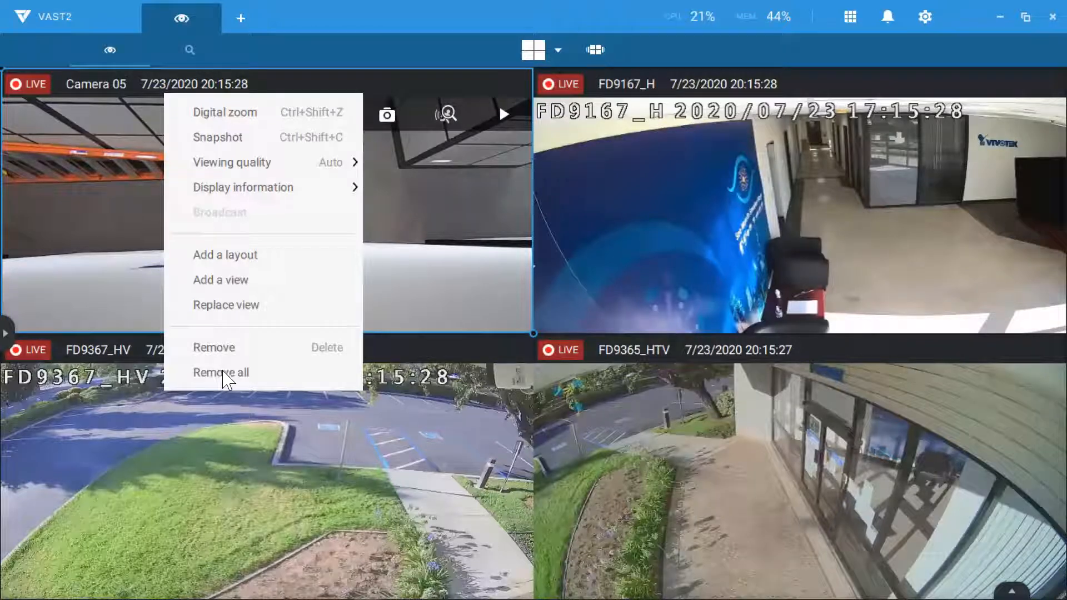
{"action": "left_click", "coordinate": [404, 265]}
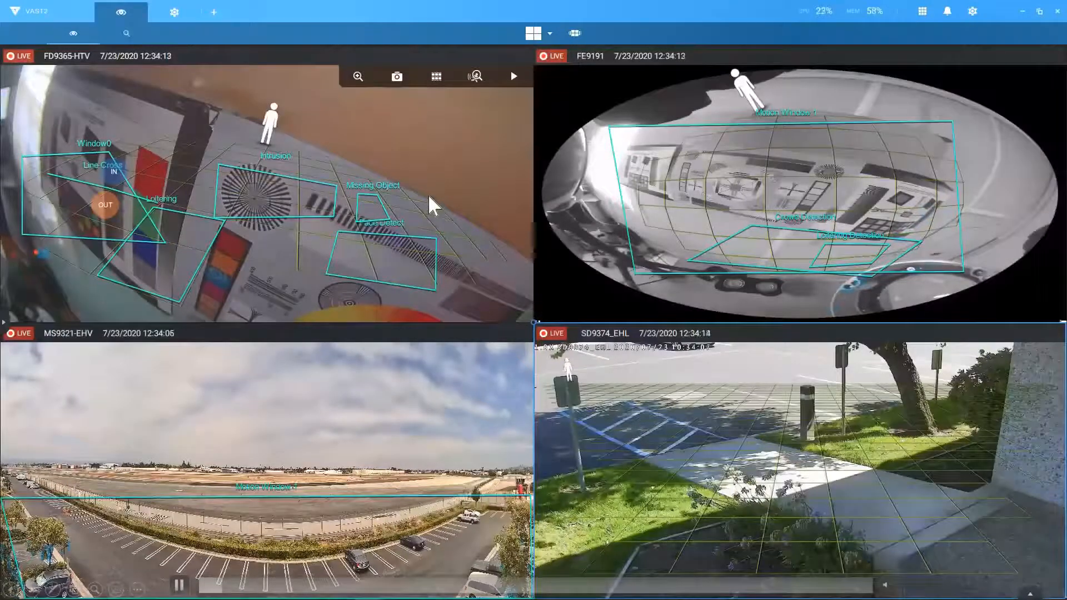
Step: Zoom FD9365-HTV in one step with optical zoom and set its focus to Auto
{"action": "left_click", "coordinate": [357, 76]}
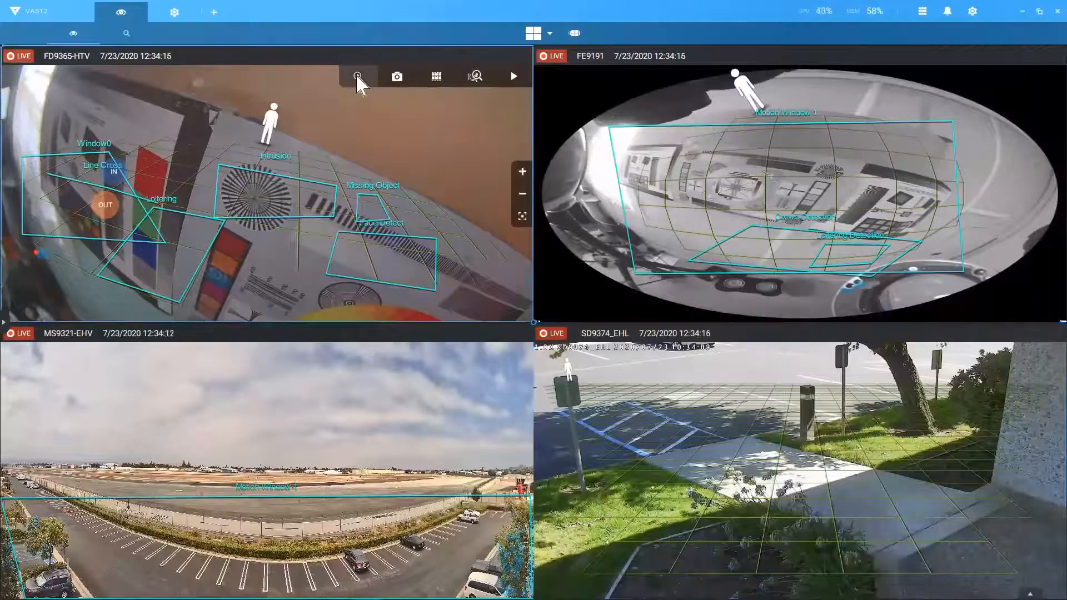
{"action": "left_click", "coordinate": [518, 169]}
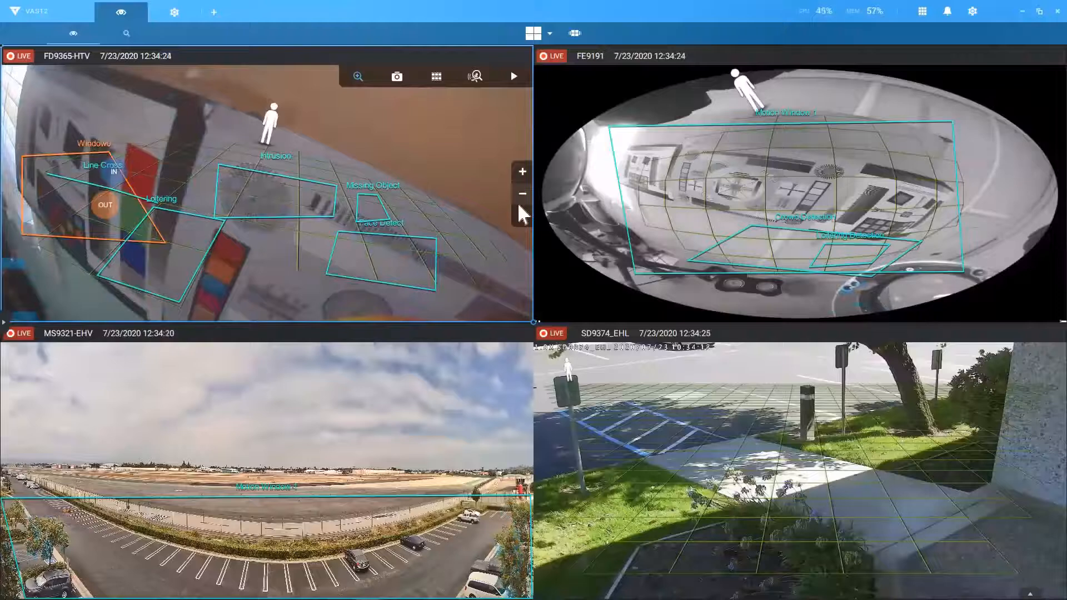
{"action": "left_click", "coordinate": [521, 222]}
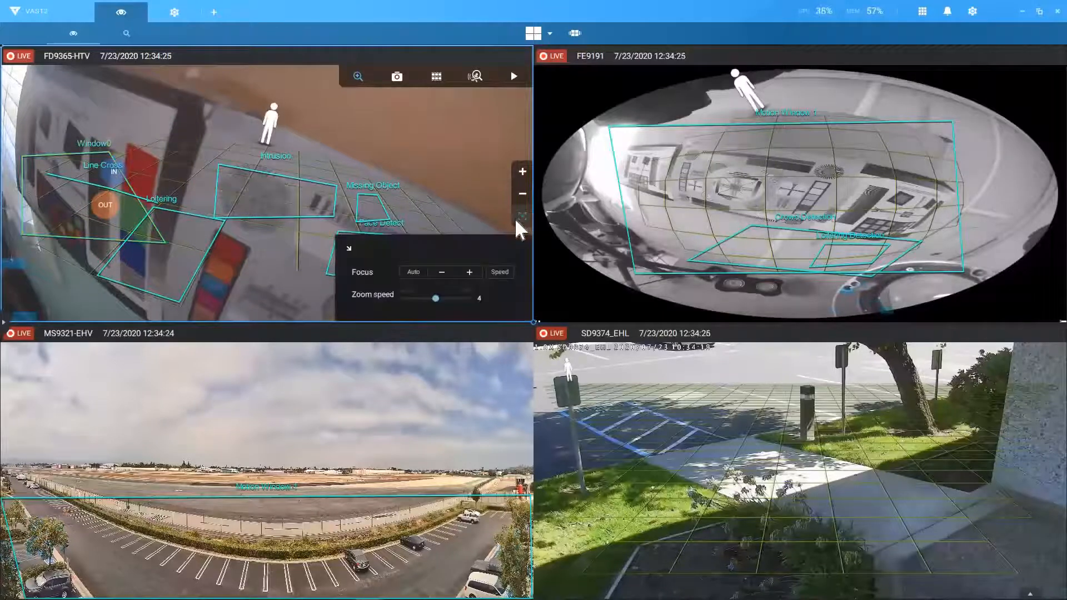
{"action": "mouse_move", "coordinate": [434, 297]}
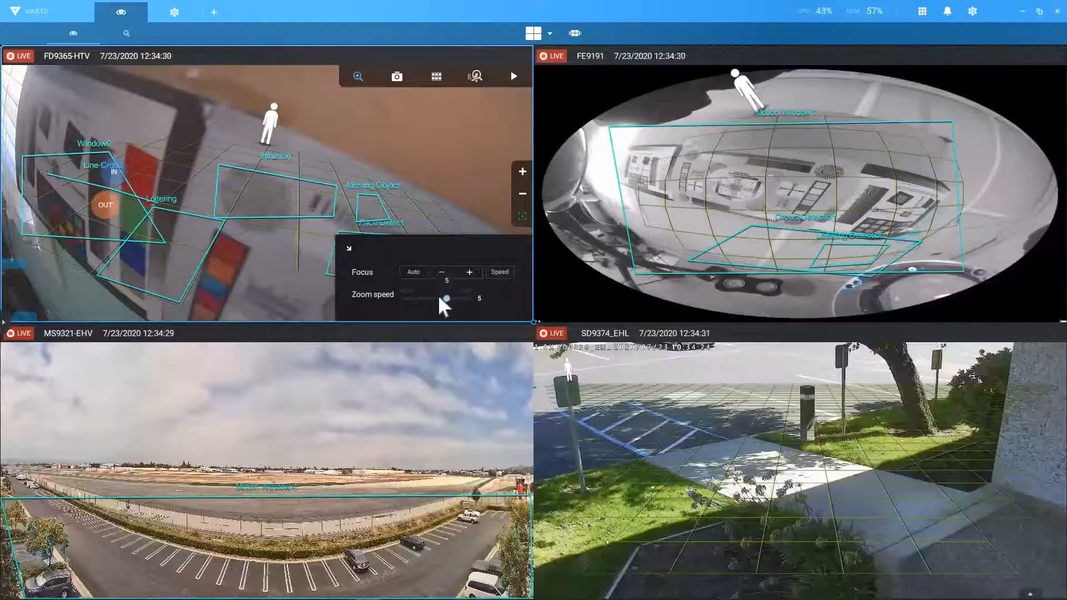
{"action": "left_click", "coordinate": [415, 272]}
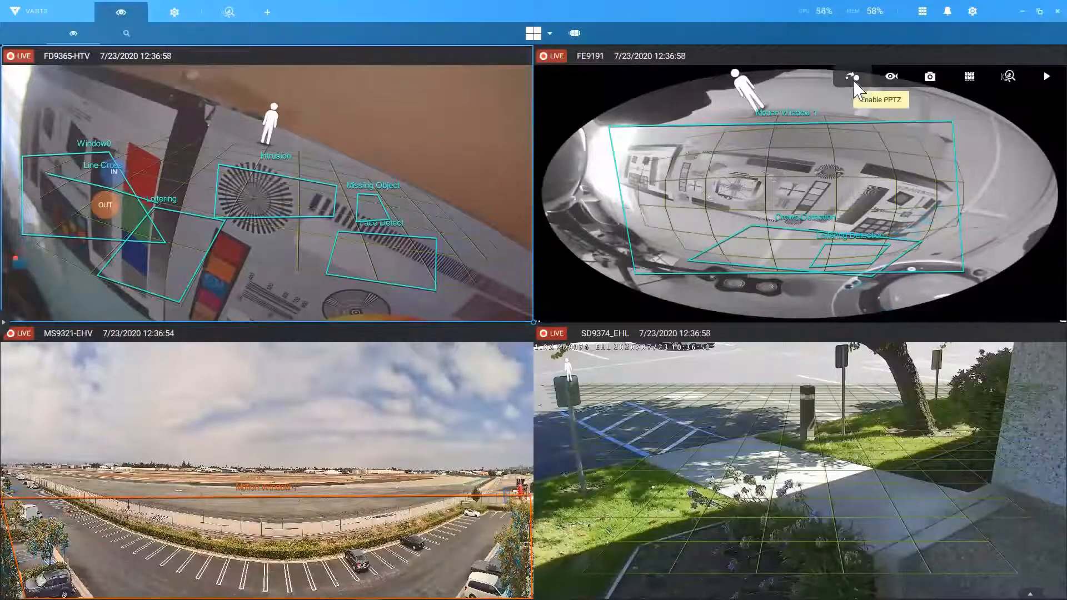
Step: Toggle FE9191's PPTZ control on and off, then show it as 1O3R
{"action": "left_click", "coordinate": [855, 83]}
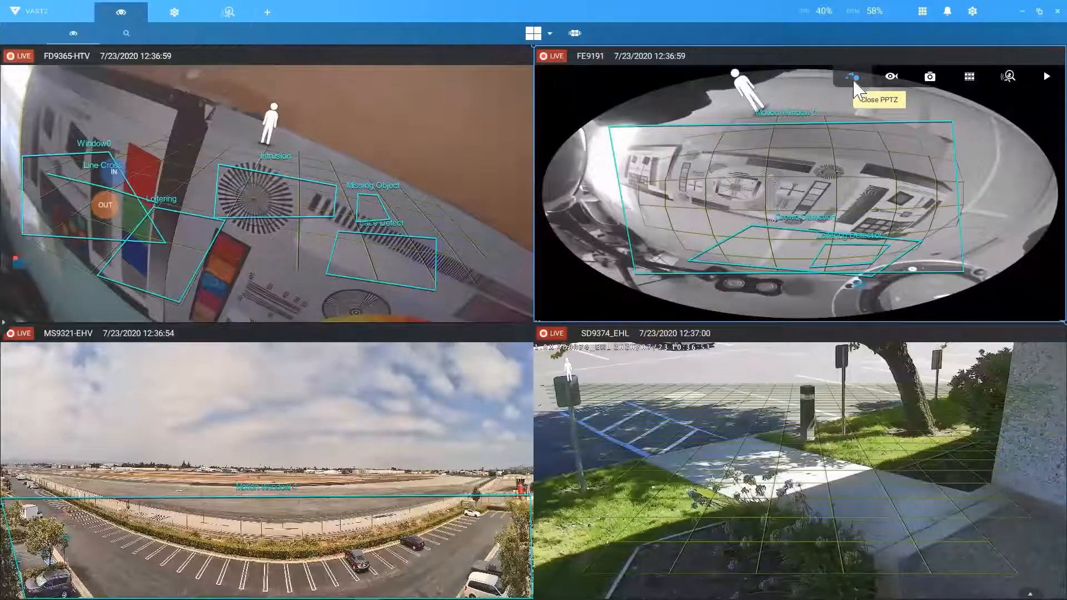
{"action": "left_click", "coordinate": [853, 80]}
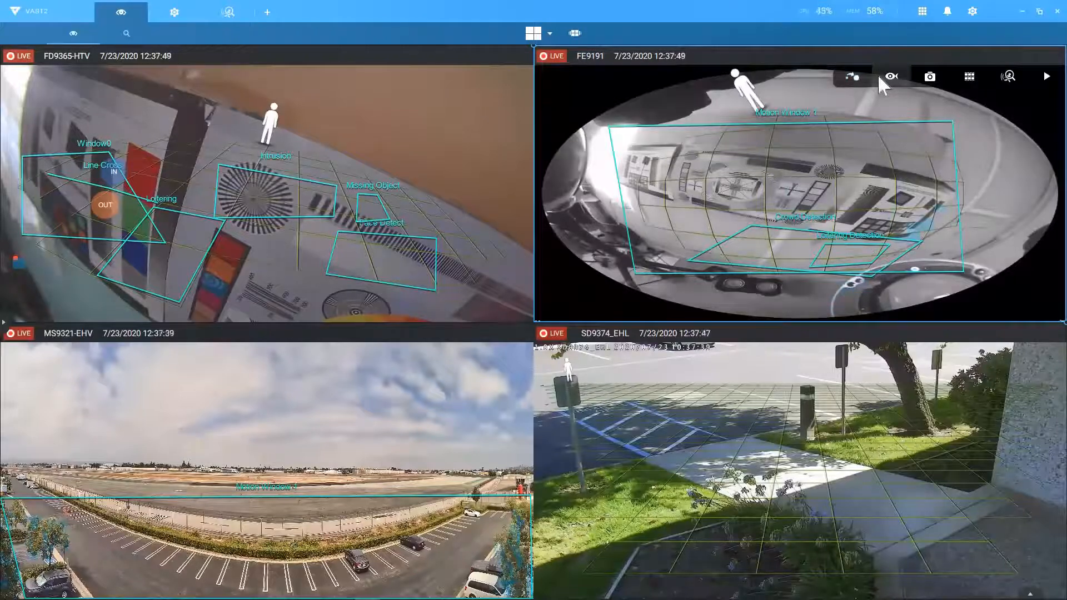
{"action": "left_click", "coordinate": [892, 74]}
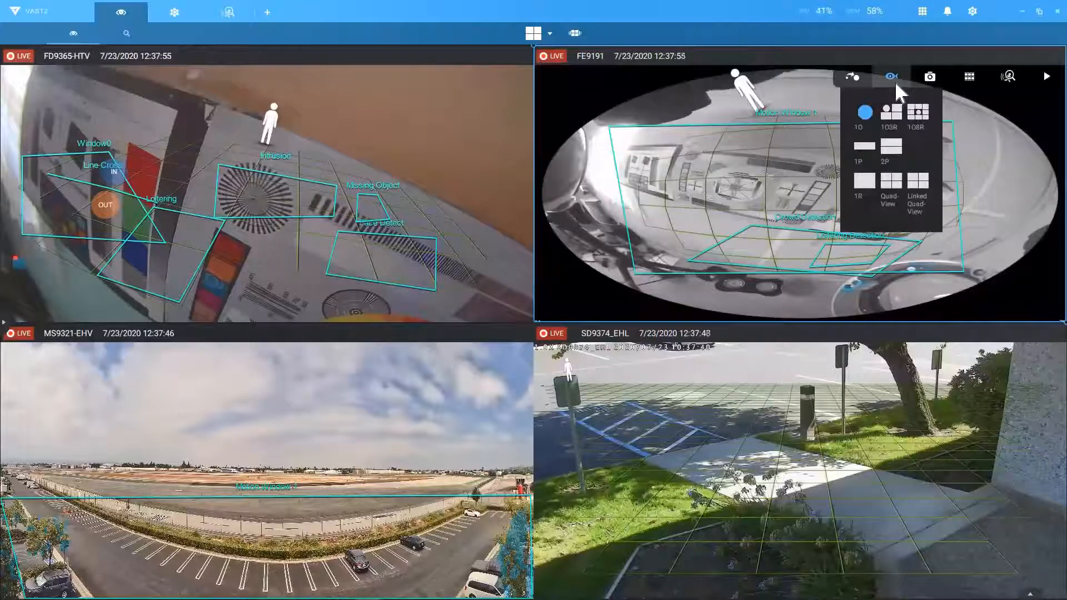
{"action": "left_click", "coordinate": [895, 113]}
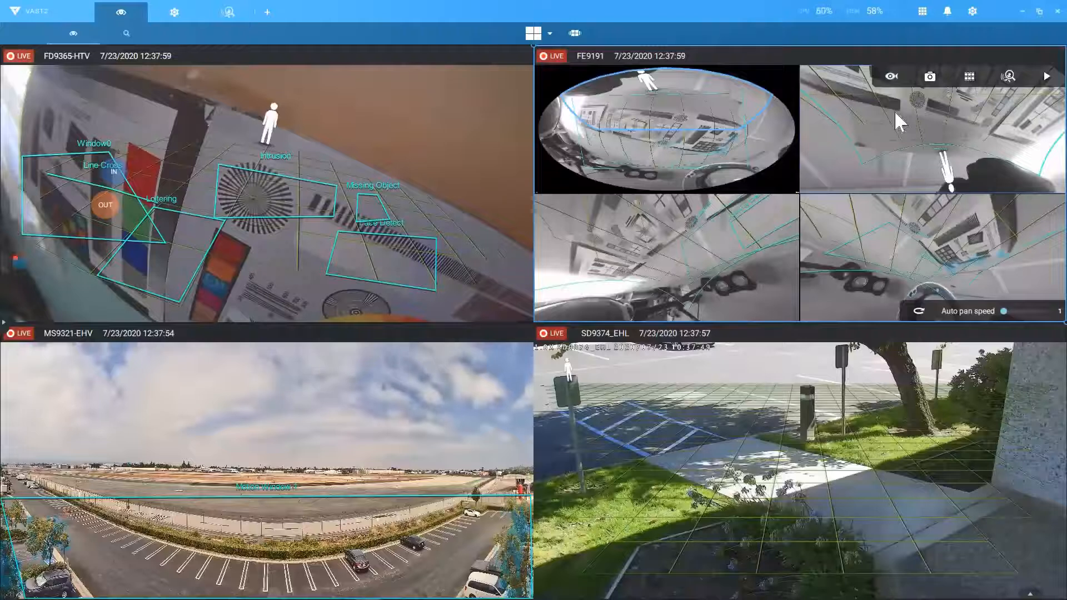
Step: Switch FE9191 to 2P, return it to single 1O fisheye, and show MS9321's layout choices
{"action": "left_click", "coordinate": [893, 81]}
{"action": "left_click", "coordinate": [891, 146]}
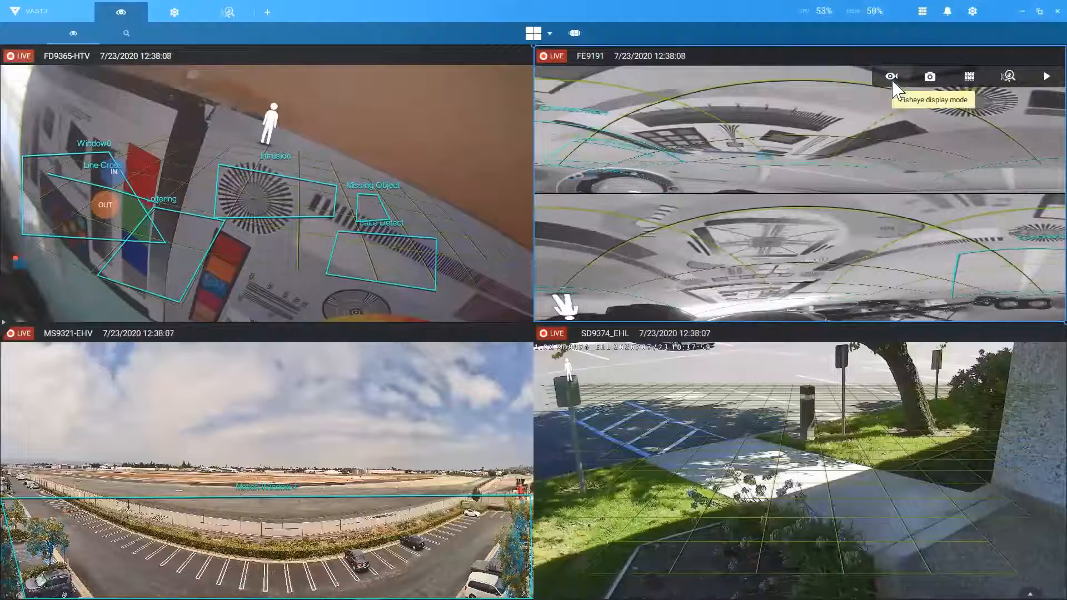
{"action": "left_click", "coordinate": [891, 78]}
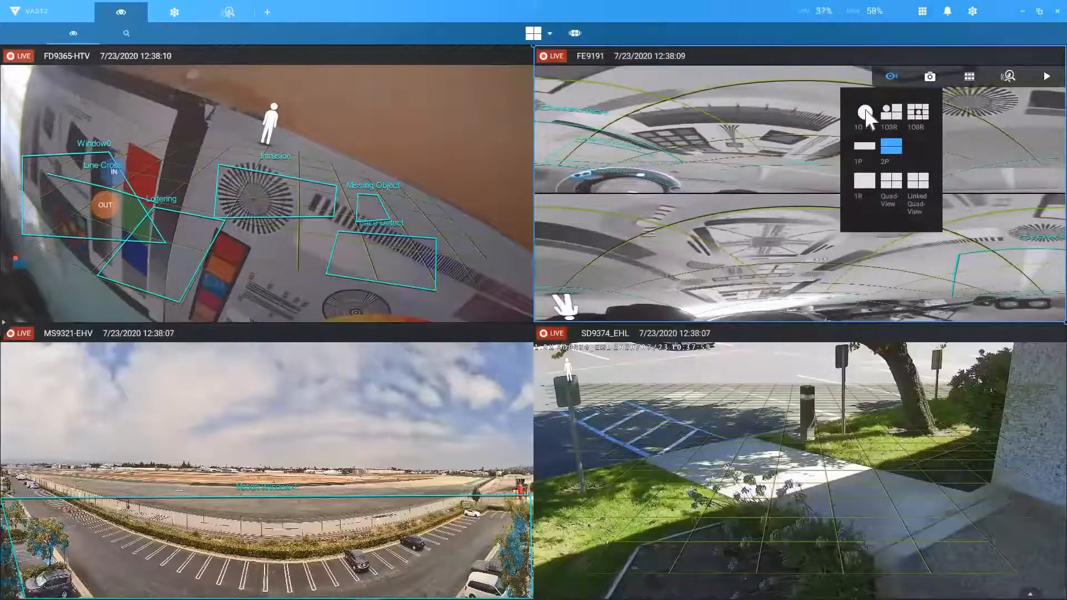
{"action": "left_click", "coordinate": [866, 111]}
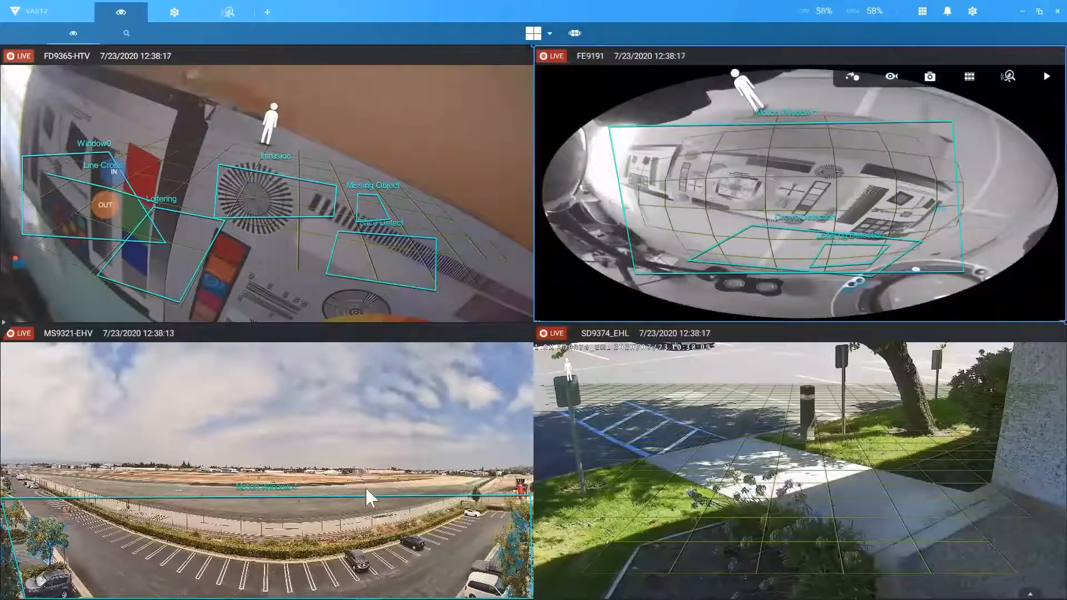
{"action": "left_click", "coordinate": [358, 353]}
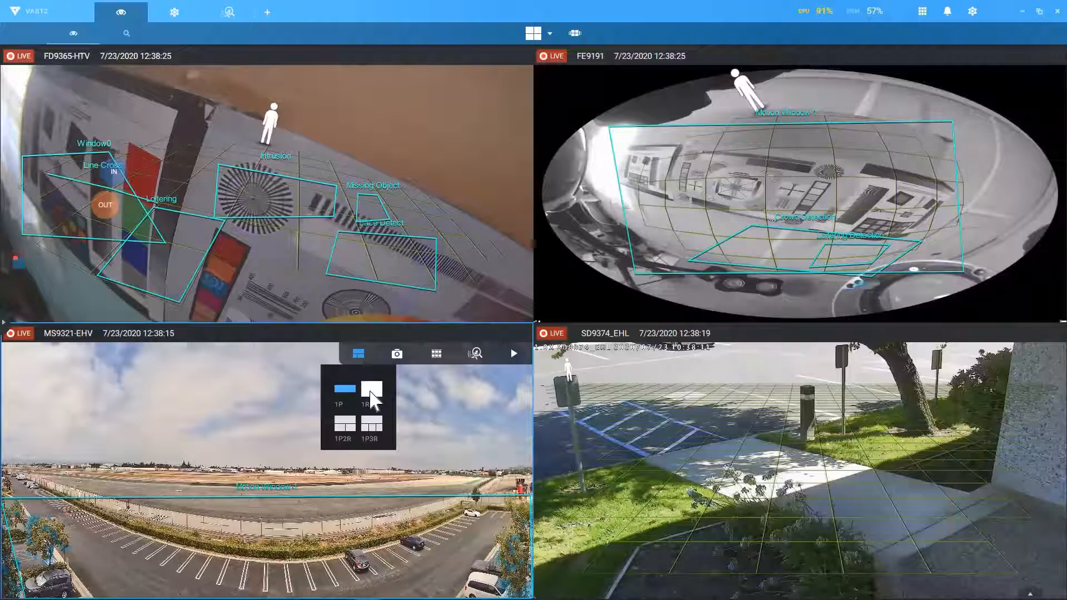
Step: Show MS9321 as 1R and tilt it, then as 1P2R with a region recentred
{"action": "left_click", "coordinate": [372, 398]}
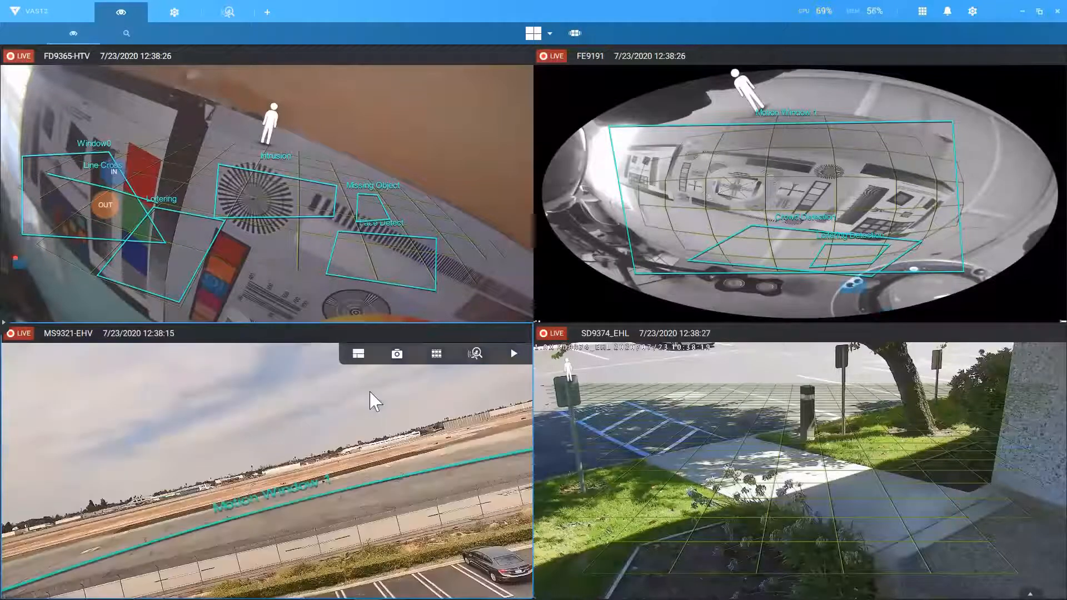
{"action": "left_click_drag", "start_coordinate": [429, 457], "coordinate": [197, 494]}
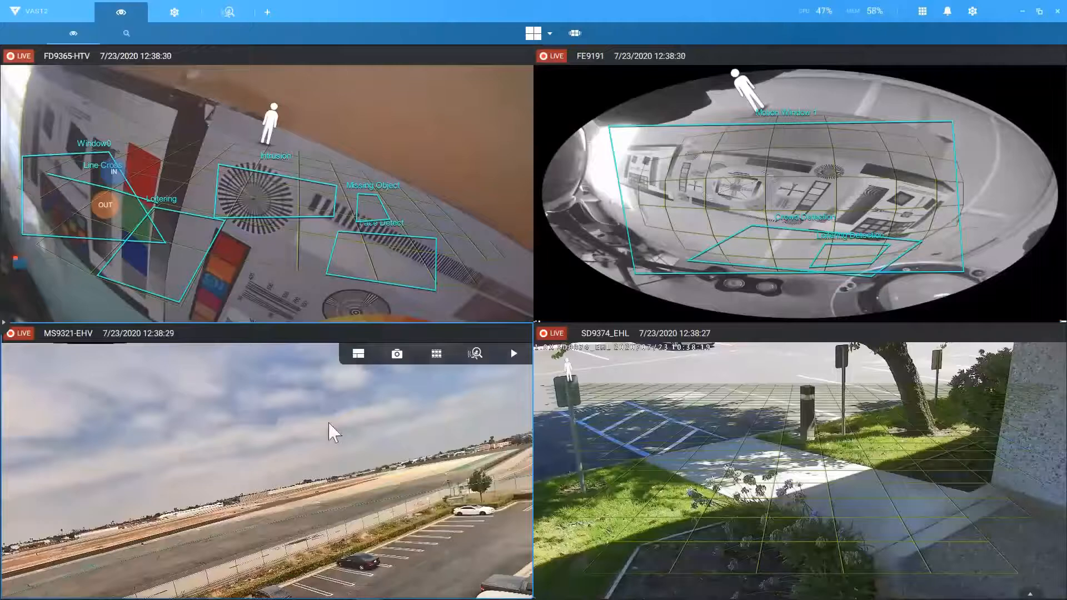
{"action": "left_click", "coordinate": [357, 355]}
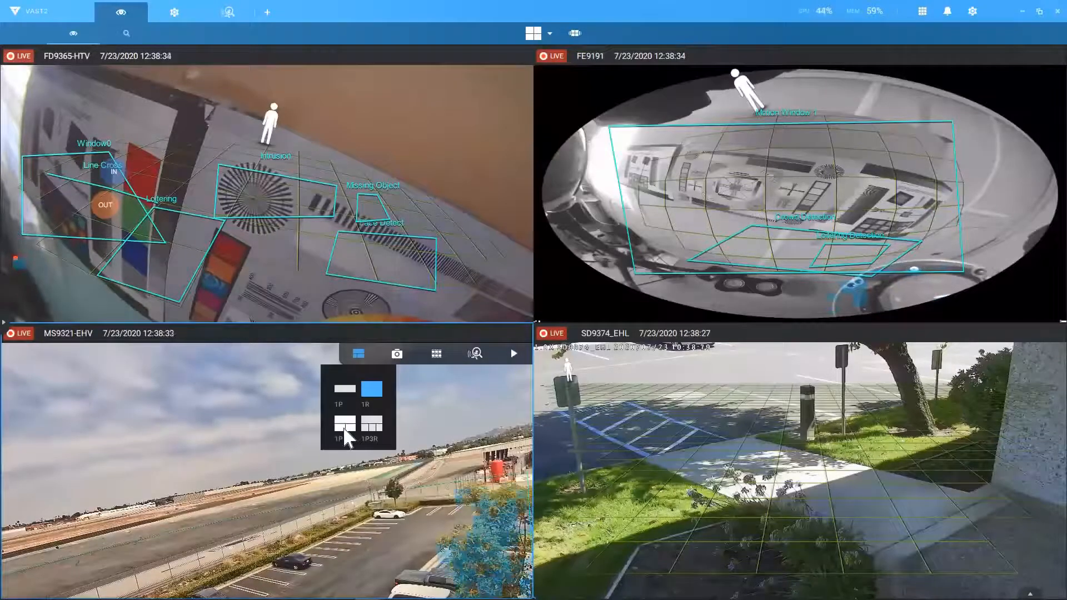
{"action": "left_click", "coordinate": [345, 425]}
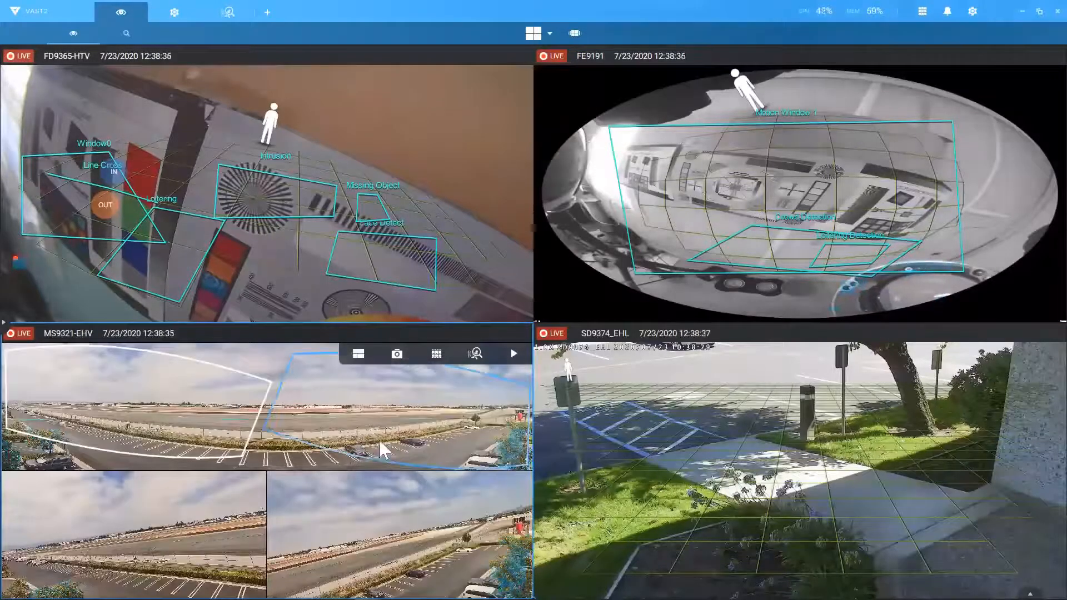
{"action": "left_click_drag", "start_coordinate": [348, 446], "coordinate": [426, 434]}
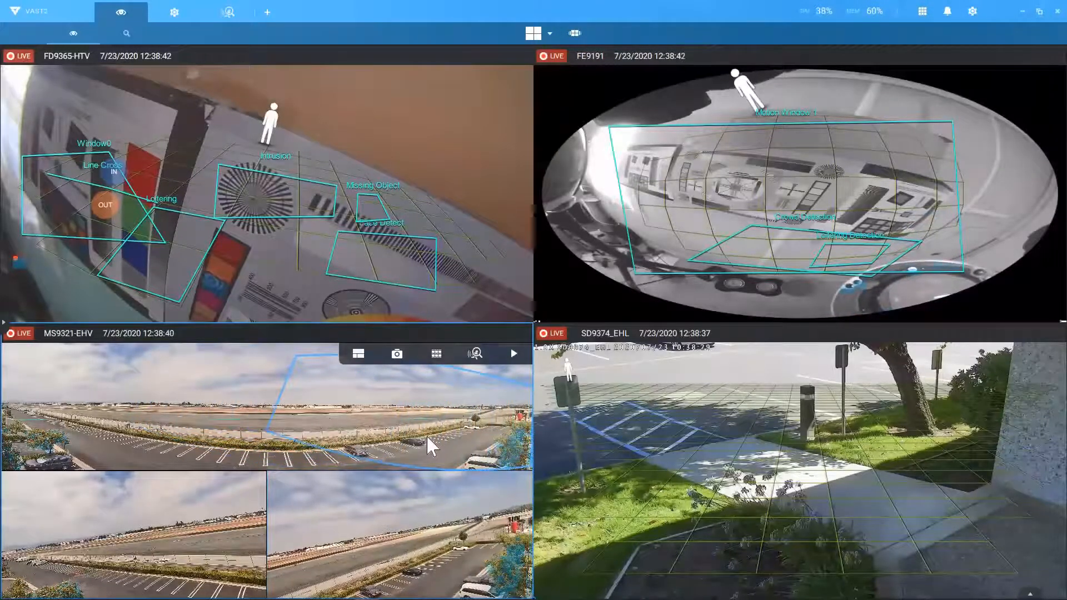
Step: Switch MS9321-EHV to 1P3R, one panorama above three regional views
{"action": "left_click", "coordinate": [358, 354]}
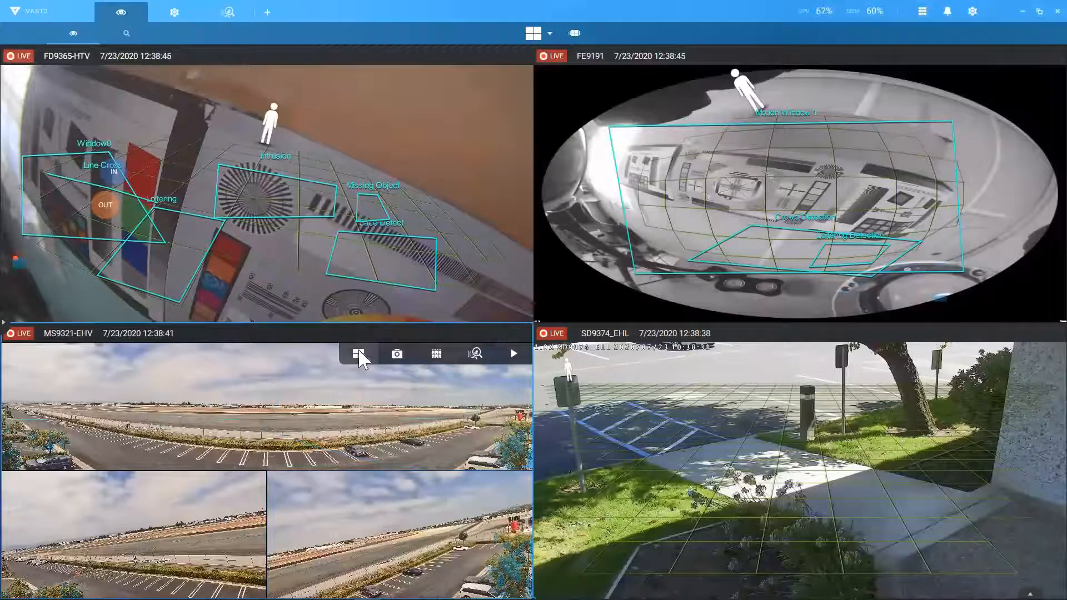
{"action": "left_click", "coordinate": [358, 352]}
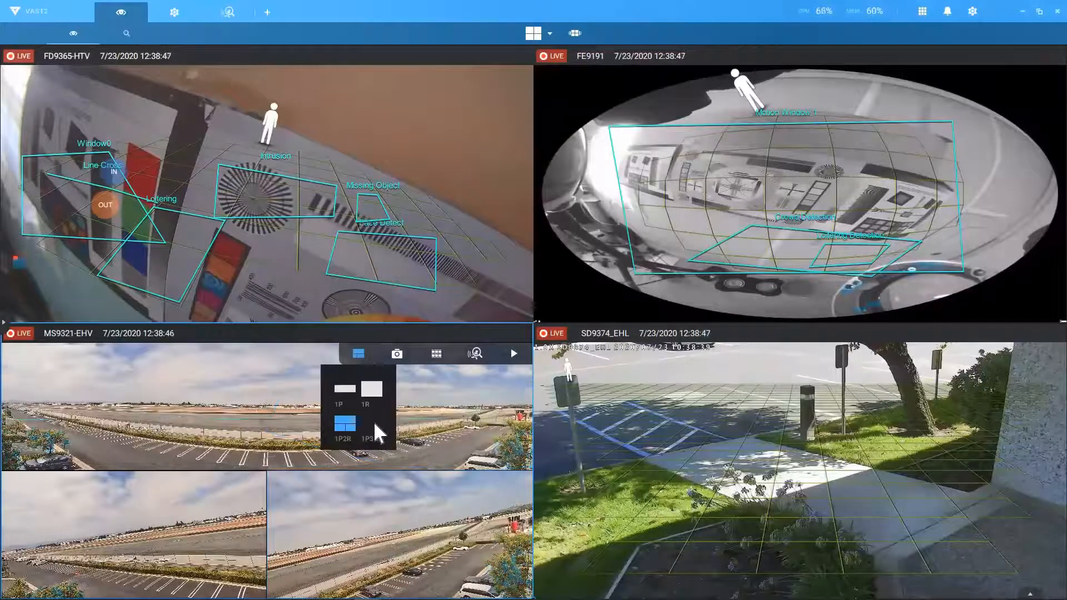
{"action": "left_click", "coordinate": [374, 429]}
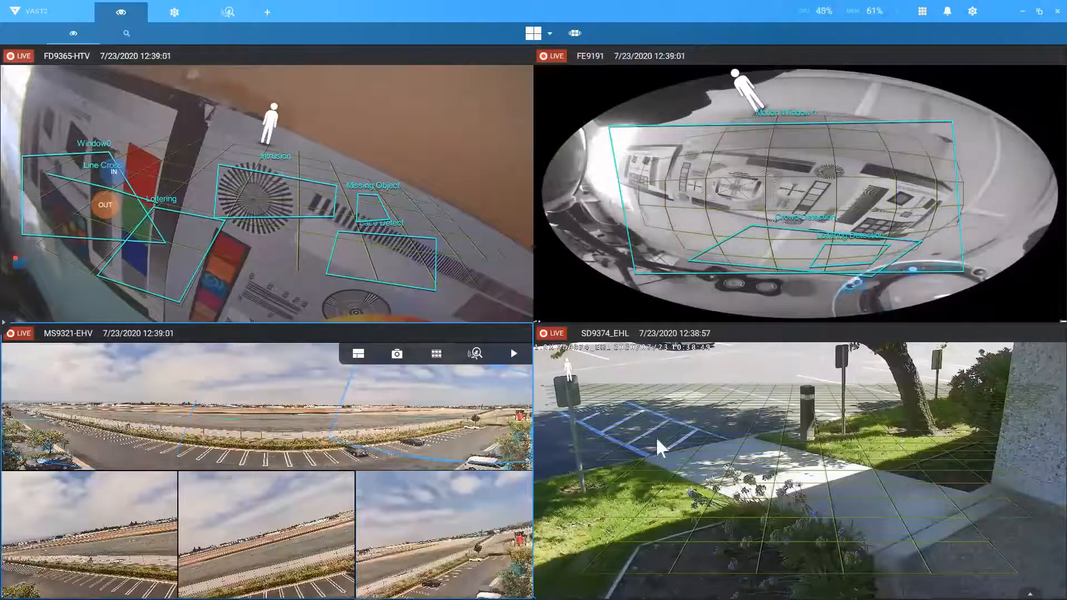
{"action": "mouse_move", "coordinate": [852, 402]}
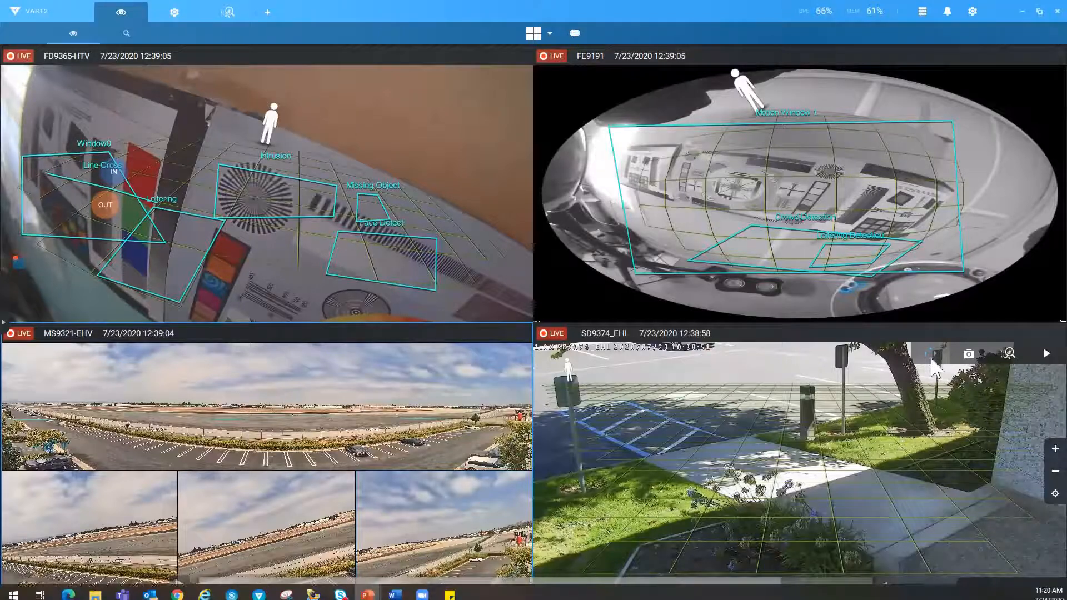
Step: Select the SD9374_EHL view, then drop the SJoffice1 camera group into the empty 14-tile view
{"action": "left_click", "coordinate": [1055, 449]}
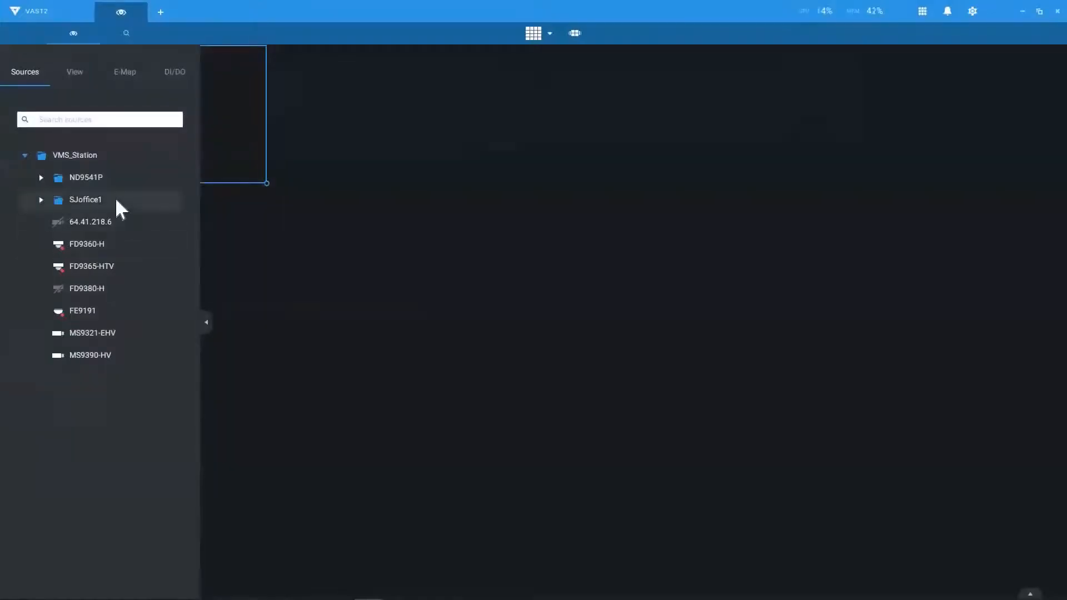
{"action": "left_click_drag", "start_coordinate": [116, 201], "coordinate": [197, 146]}
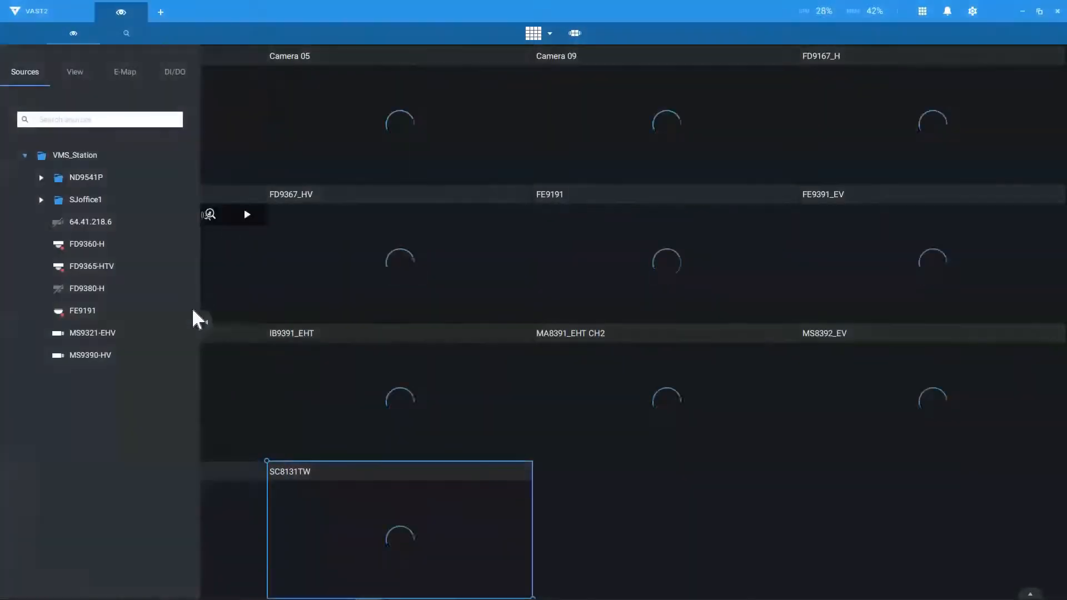
Step: Add MS9321-EHV and FD9360-H from the Sources tree into empty cells of the live grid
{"action": "mouse_move", "coordinate": [122, 355]}
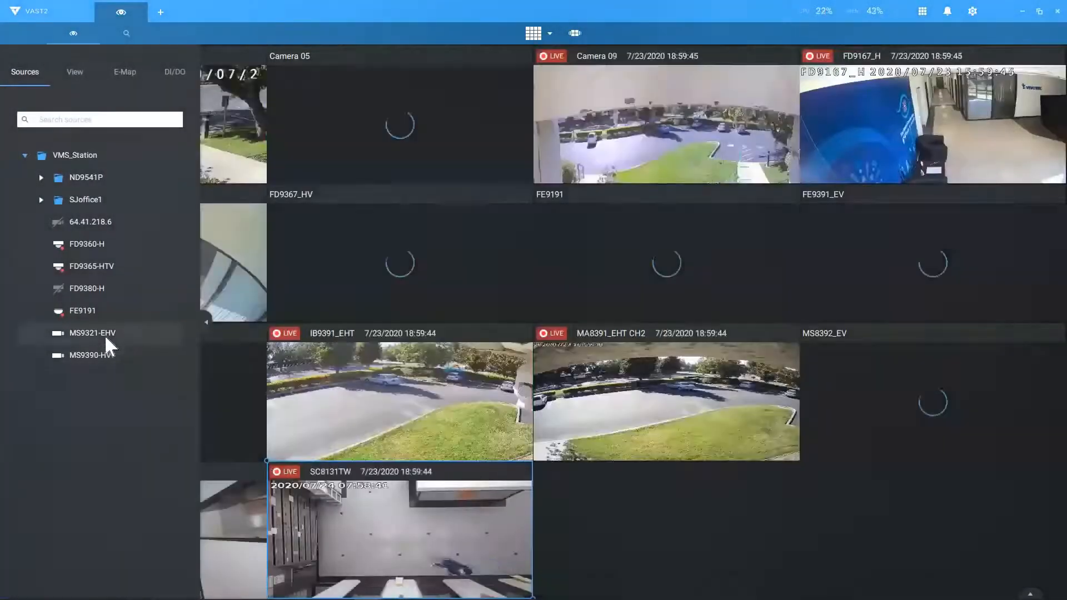
{"action": "left_click_drag", "start_coordinate": [104, 335], "coordinate": [591, 495]}
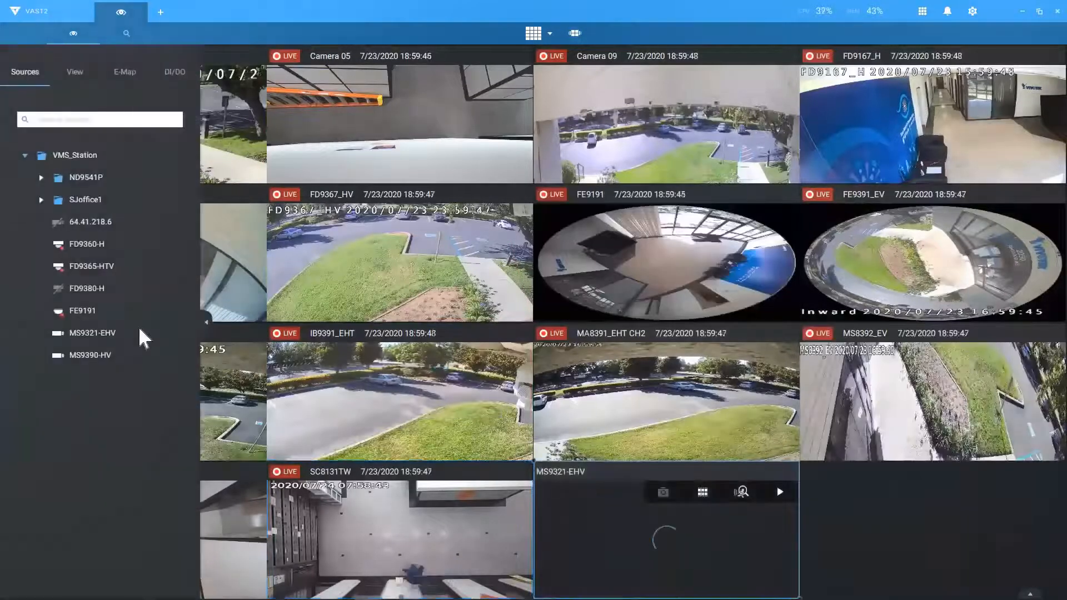
{"action": "left_click_drag", "start_coordinate": [83, 245], "coordinate": [865, 506]}
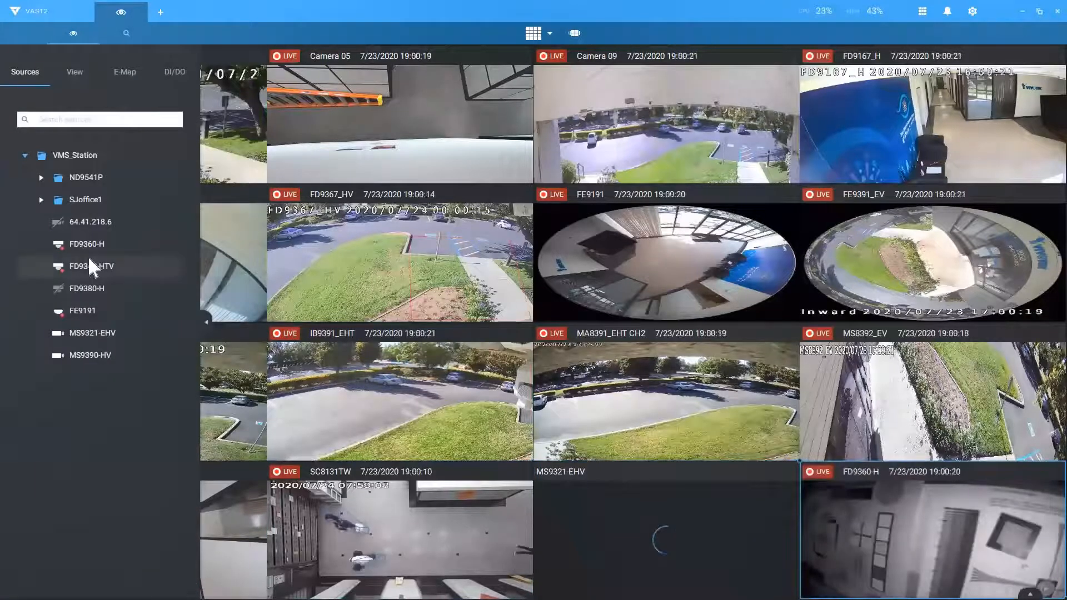
Step: Add FD9365-HTV to the grid, swap MA8391_EHT CH2 with FD9360-H, and maximise FE9191
{"action": "mouse_move", "coordinate": [83, 248]}
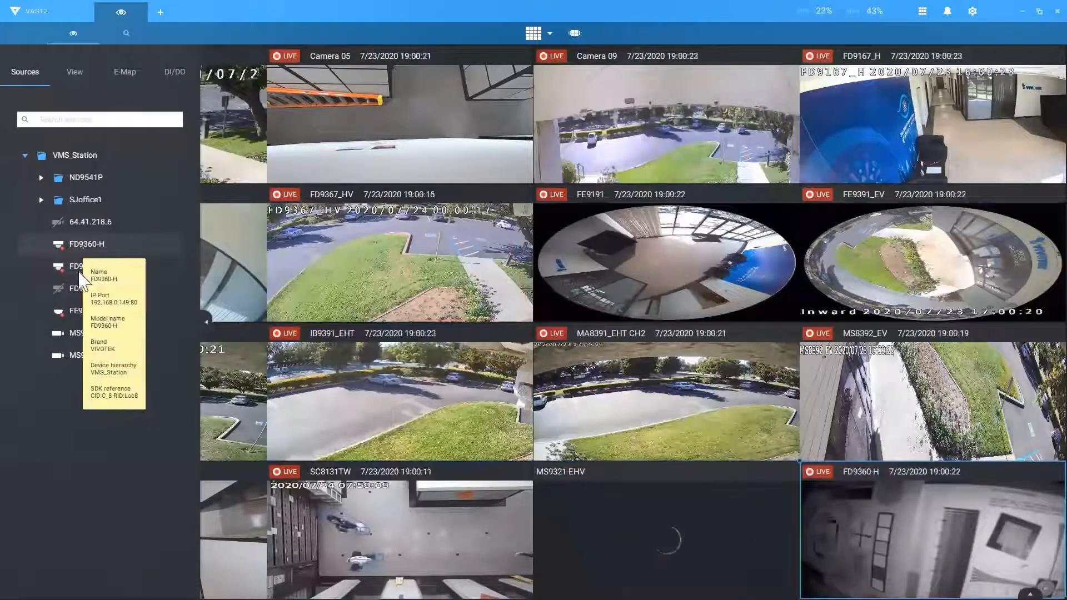
{"action": "left_click_drag", "start_coordinate": [82, 278], "coordinate": [409, 288]}
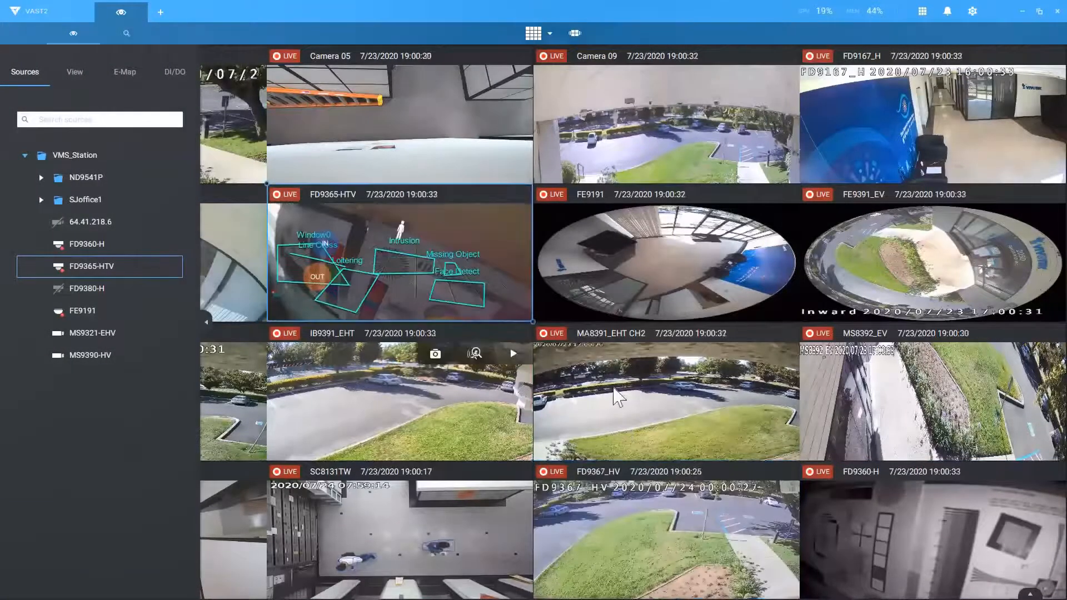
{"action": "left_click_drag", "start_coordinate": [937, 552], "coordinate": [956, 567]}
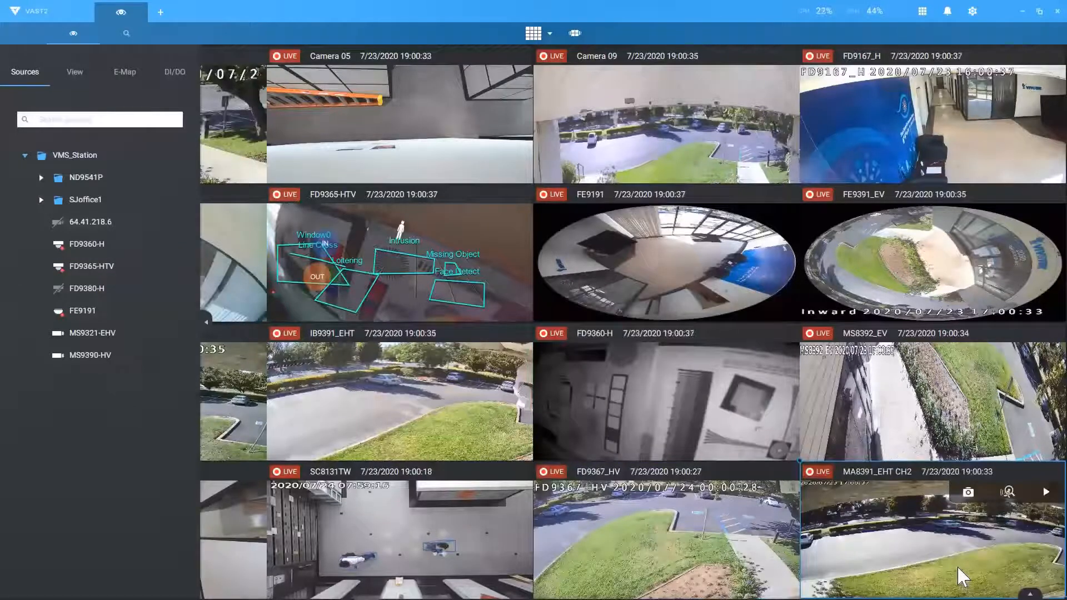
{"action": "double_click", "coordinate": [622, 284]}
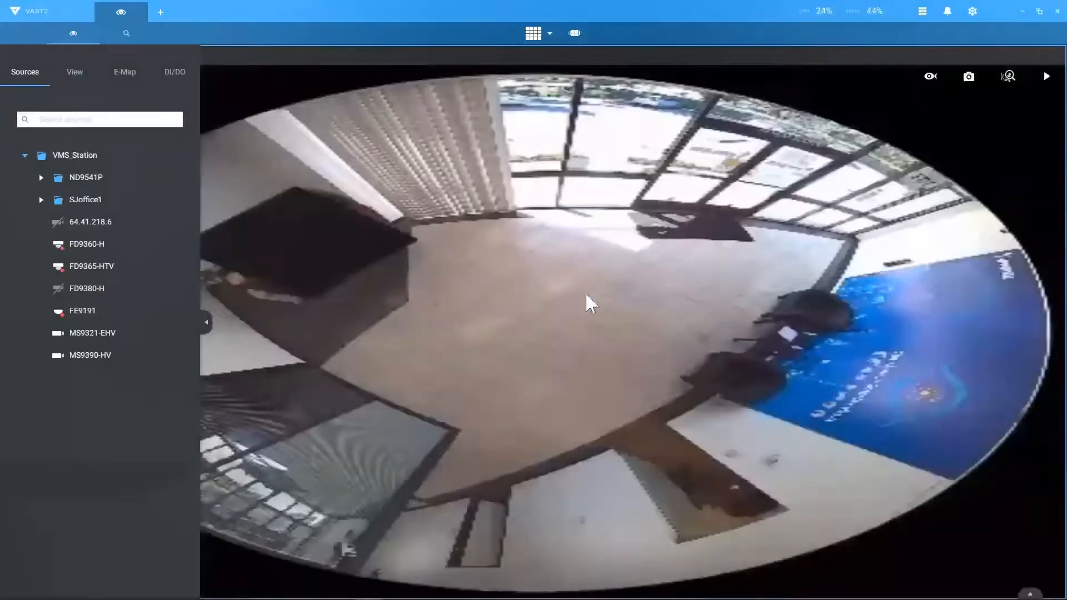
Step: Collapse the sources panel and maximise the MS9321-EHV airfield feed from the 2x2 layout
{"action": "left_click", "coordinate": [207, 322]}
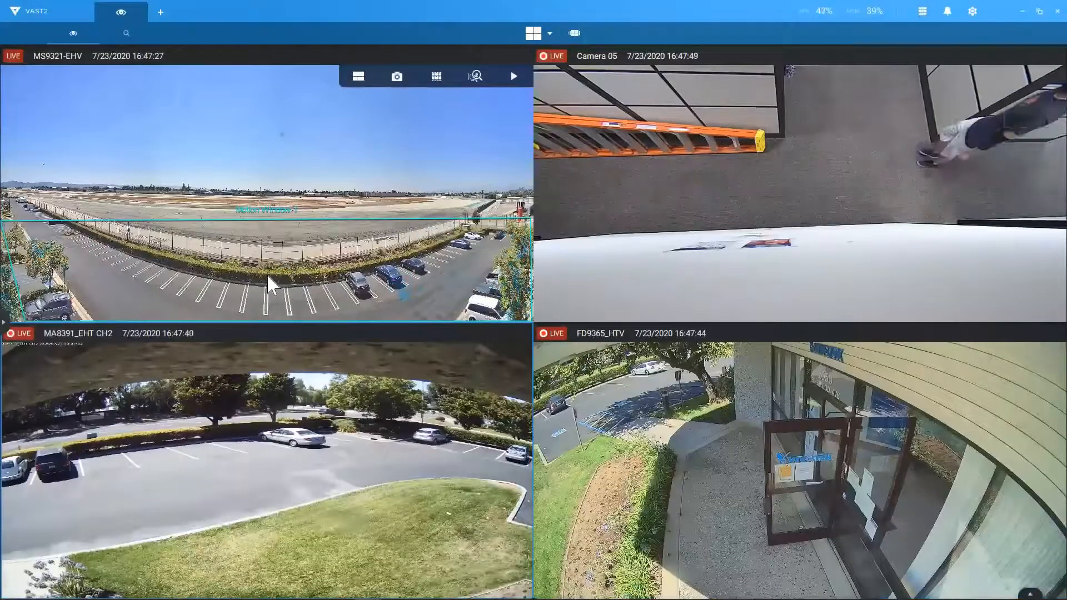
{"action": "double_click", "coordinate": [268, 276]}
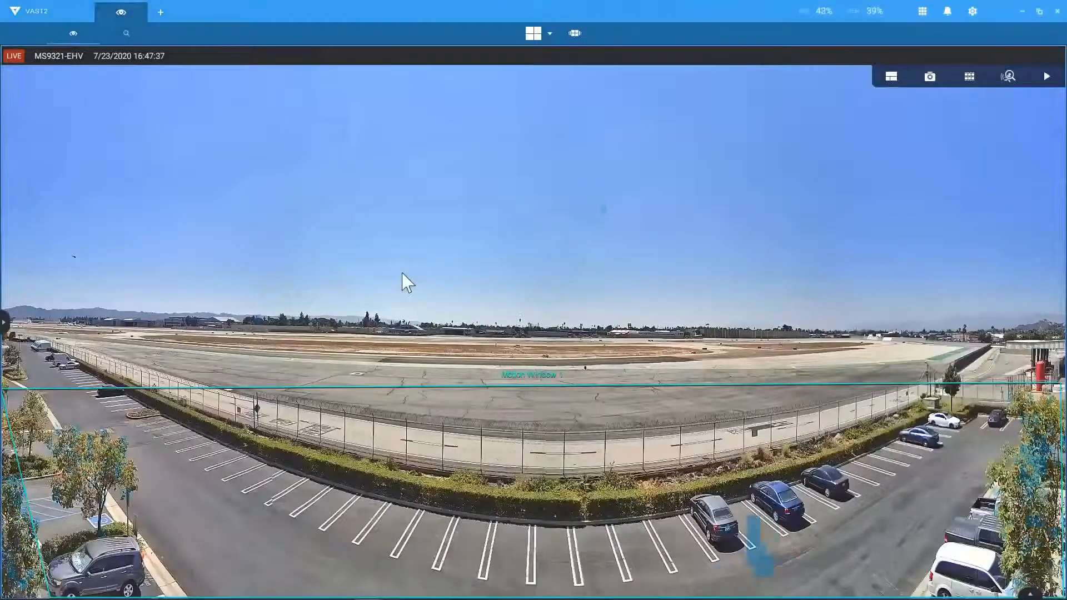
Step: Start a smart search on MS9321-EHV and draw a four-corner region over the runway fence
{"action": "left_click", "coordinate": [1008, 75]}
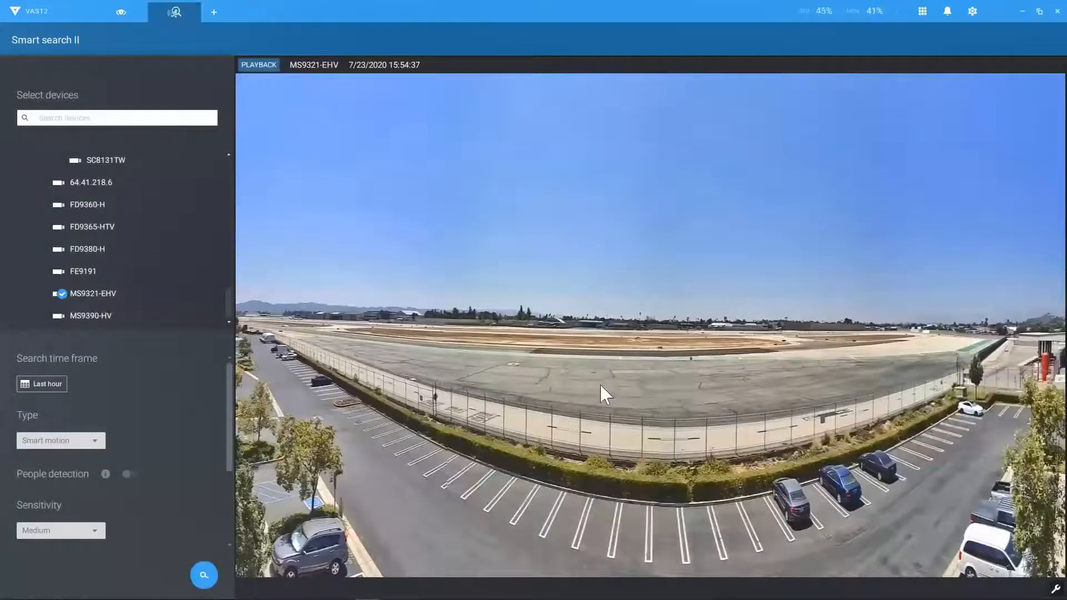
{"action": "left_click", "coordinate": [599, 383]}
{"action": "left_click", "coordinate": [602, 443]}
{"action": "left_click", "coordinate": [932, 413]}
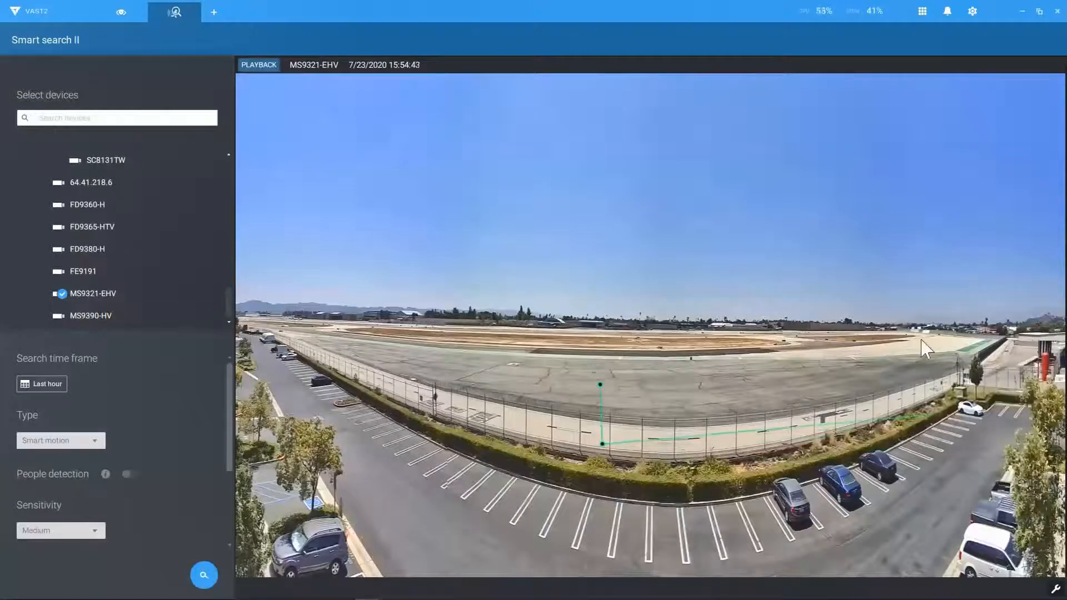
{"action": "left_click", "coordinate": [917, 324]}
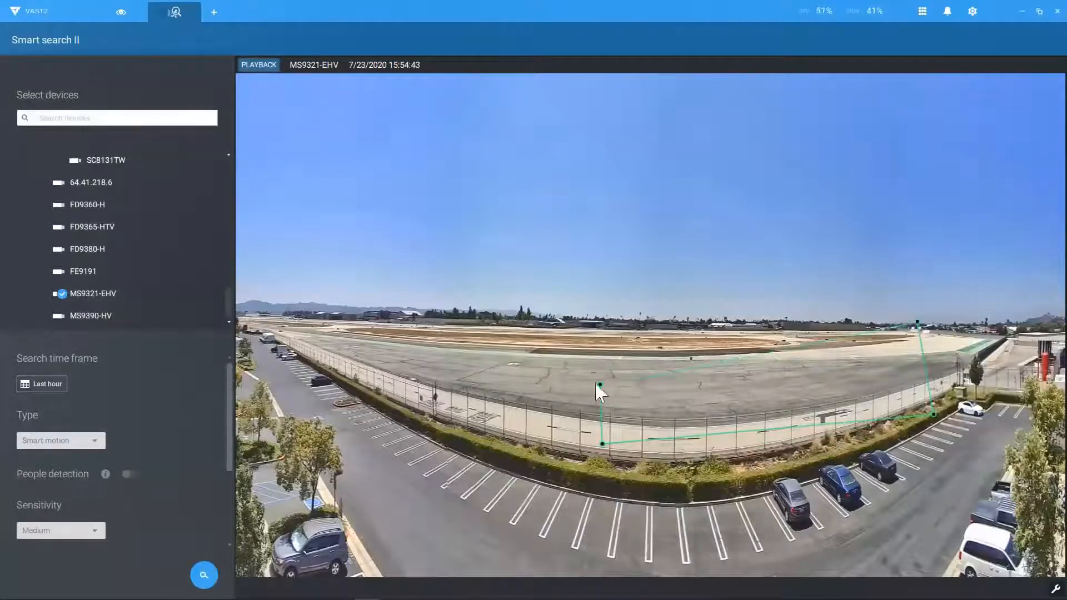
{"action": "left_click", "coordinate": [603, 389]}
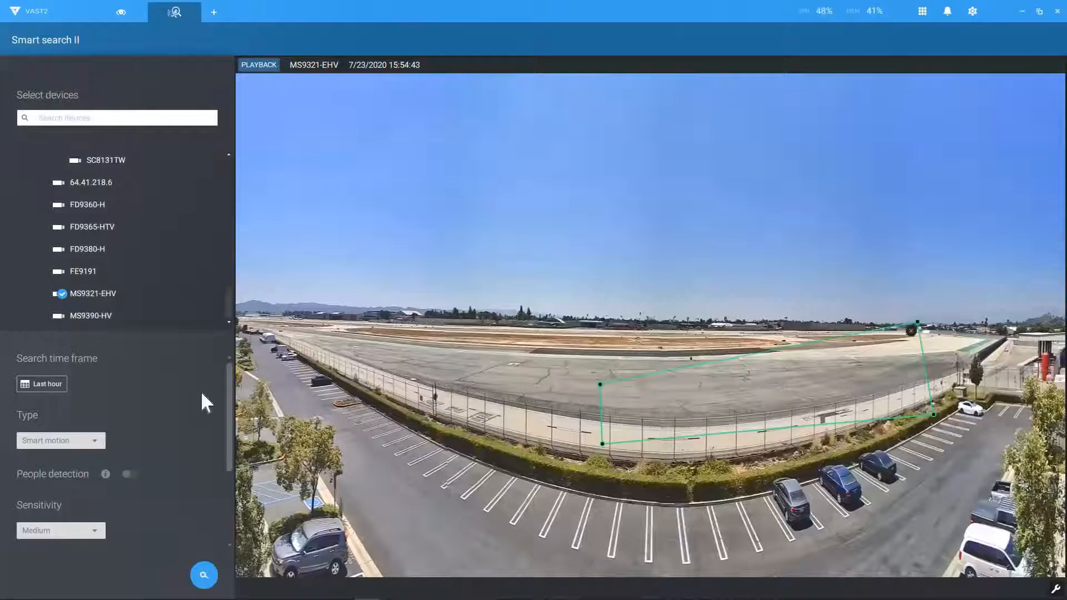
Step: Set the search time frame to 16:11–16:48 on 07/23 and run the search
{"action": "left_click", "coordinate": [52, 383]}
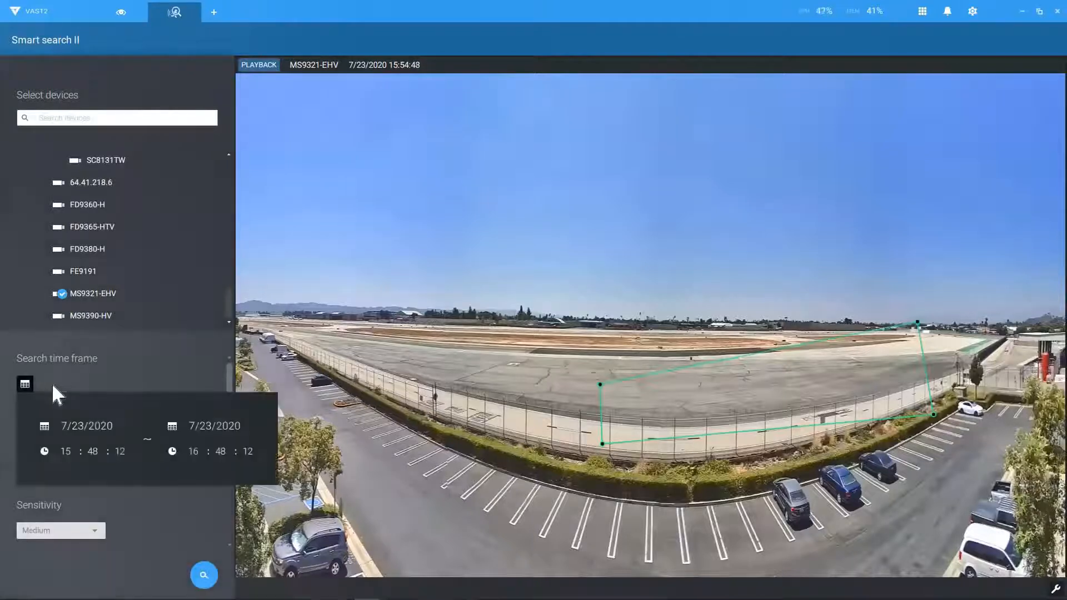
{"action": "left_click", "coordinate": [64, 449]}
{"action": "left_click", "coordinate": [65, 438]}
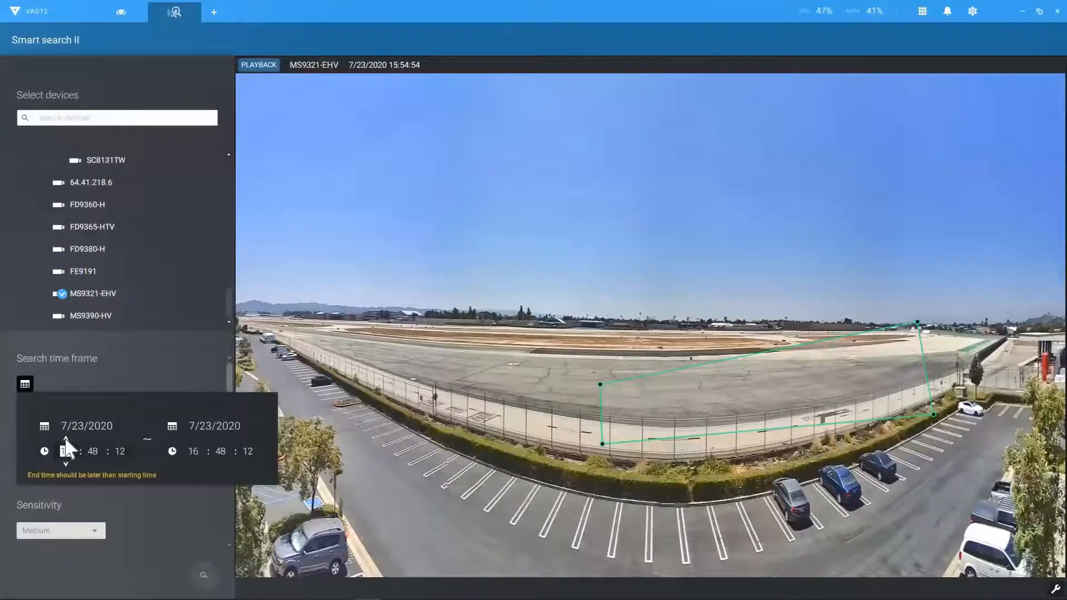
{"action": "left_click", "coordinate": [93, 451]}
{"action": "left_click", "coordinate": [93, 464]}
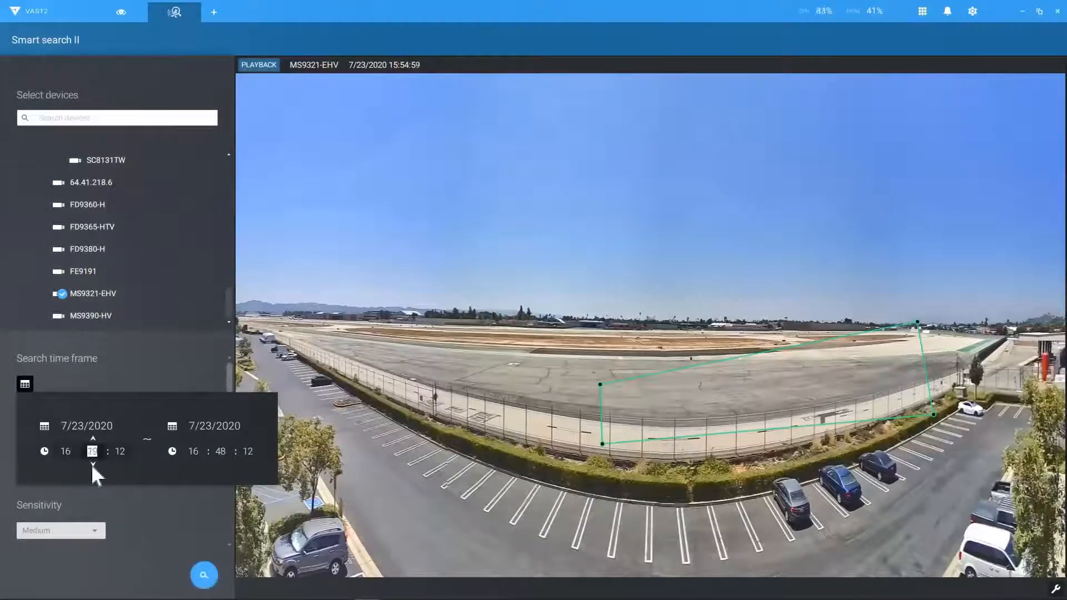
{"action": "left_click", "coordinate": [199, 498]}
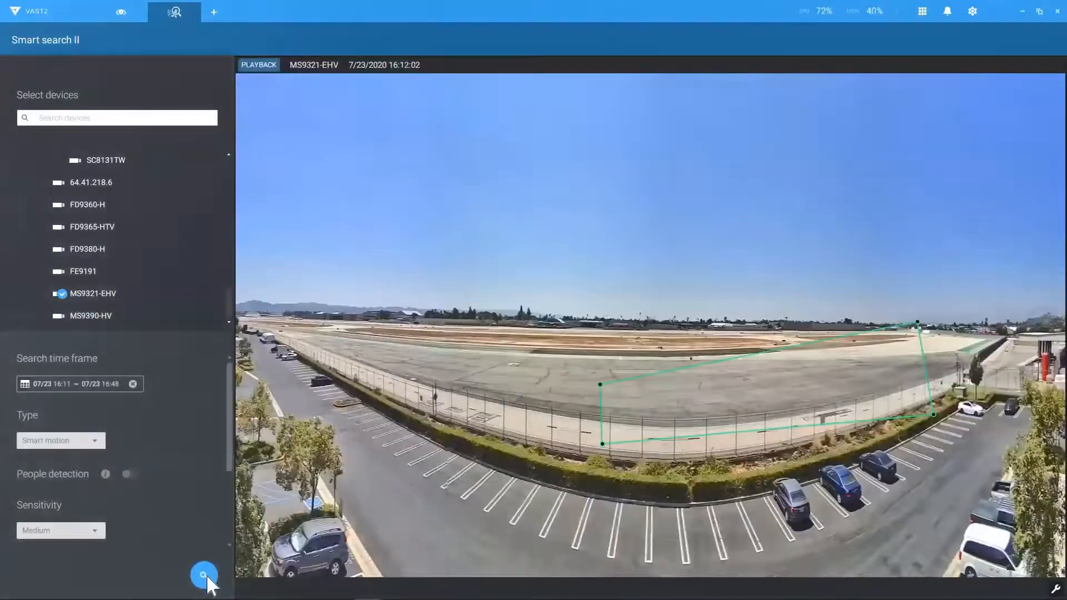
{"action": "left_click", "coordinate": [206, 577]}
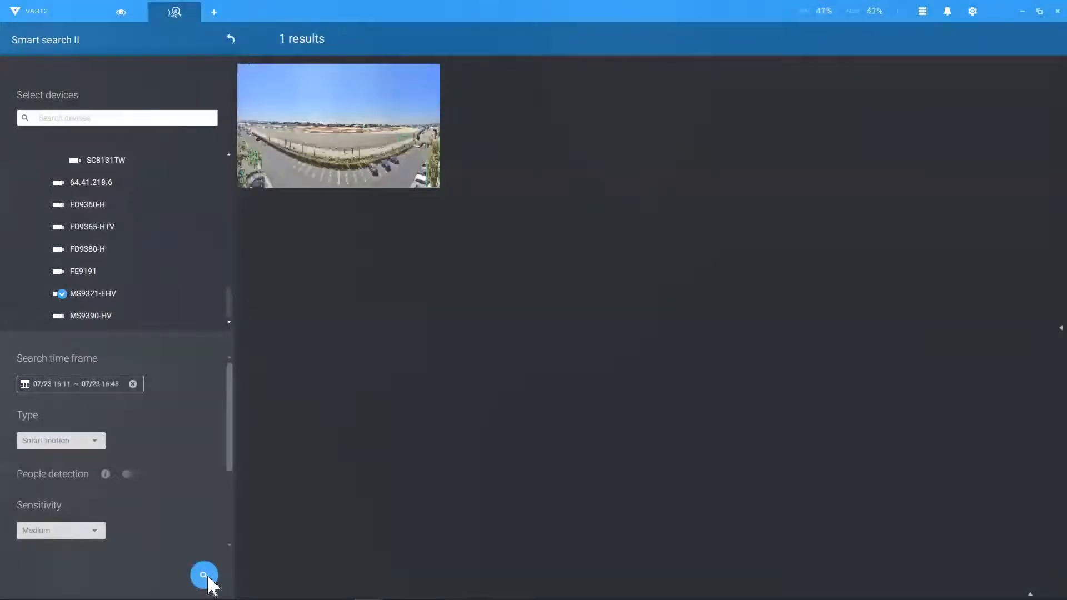
Step: Preview the single Smart motion result and play it from 16:35:40 in a large playback window
{"action": "left_click", "coordinate": [362, 158]}
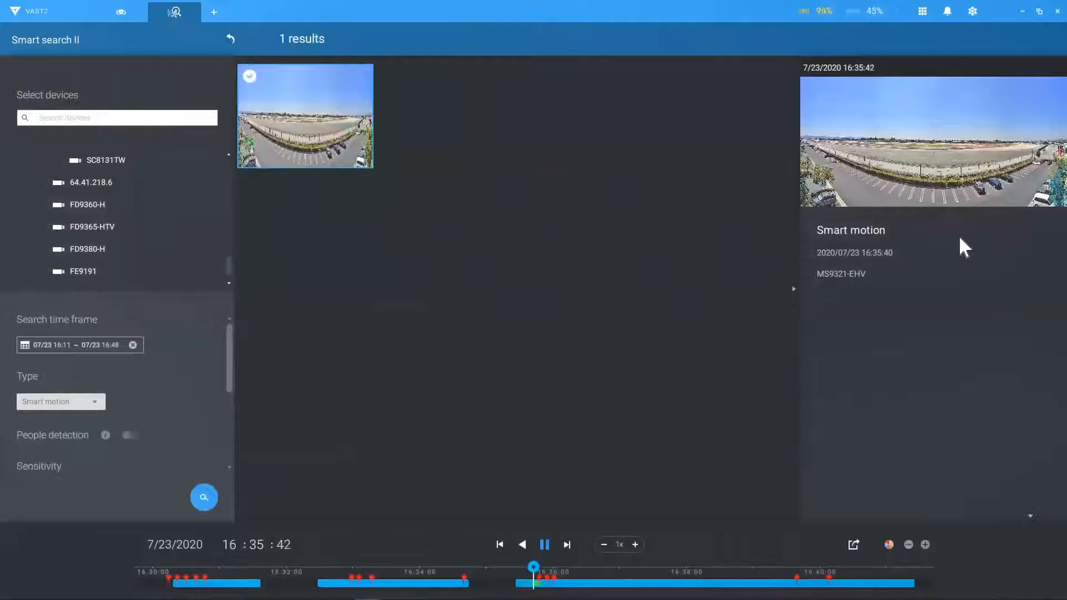
{"action": "mouse_move", "coordinate": [959, 180]}
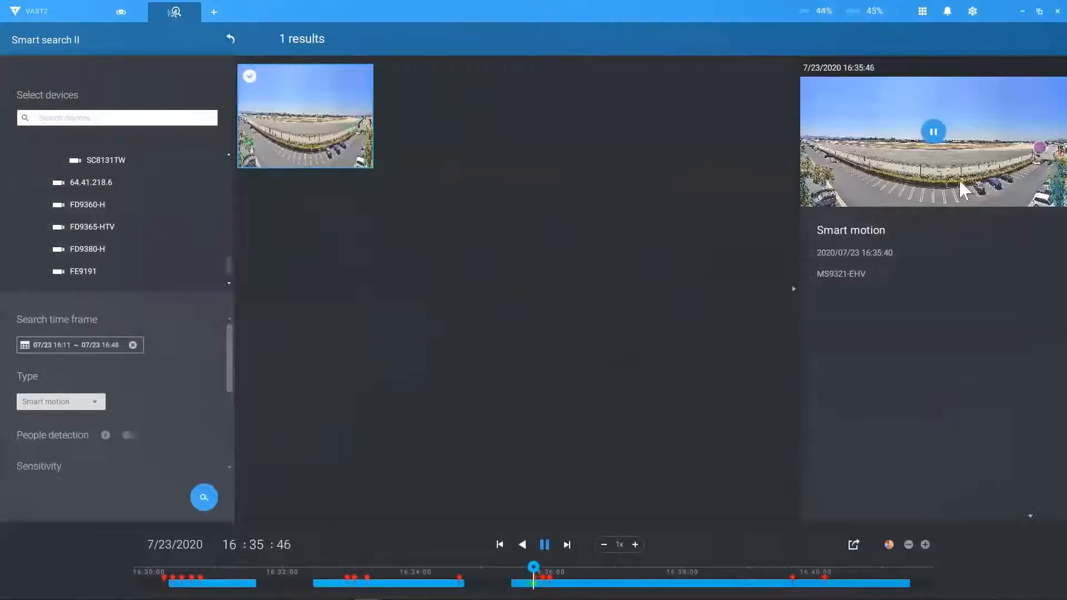
{"action": "left_click", "coordinate": [859, 255]}
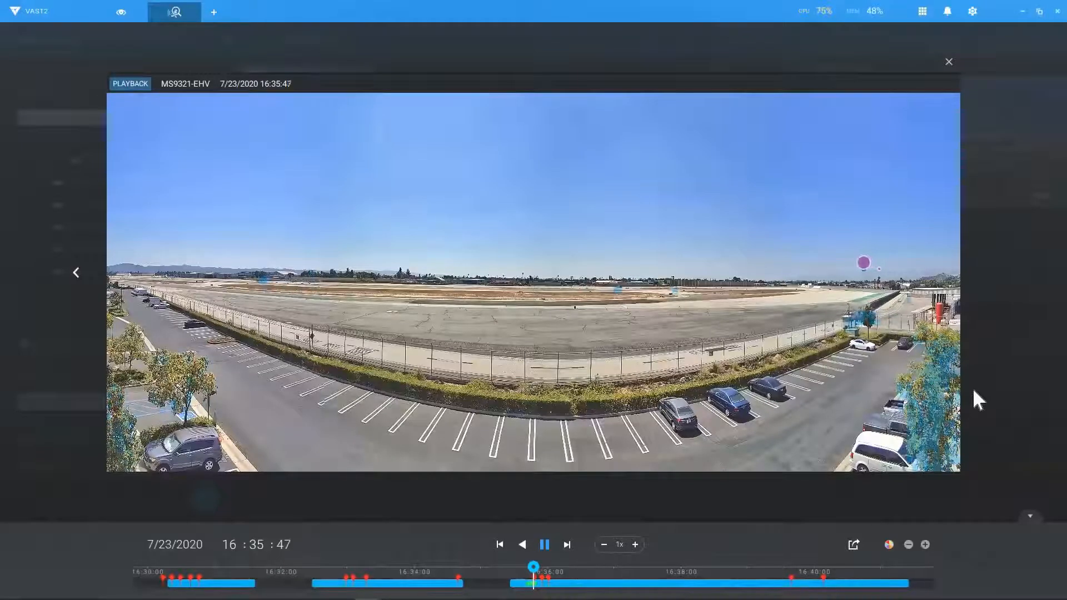
Step: Pause the result's playback and start a new smart search on the FD9365_HTV entrance camera
{"action": "key", "text": "space"}
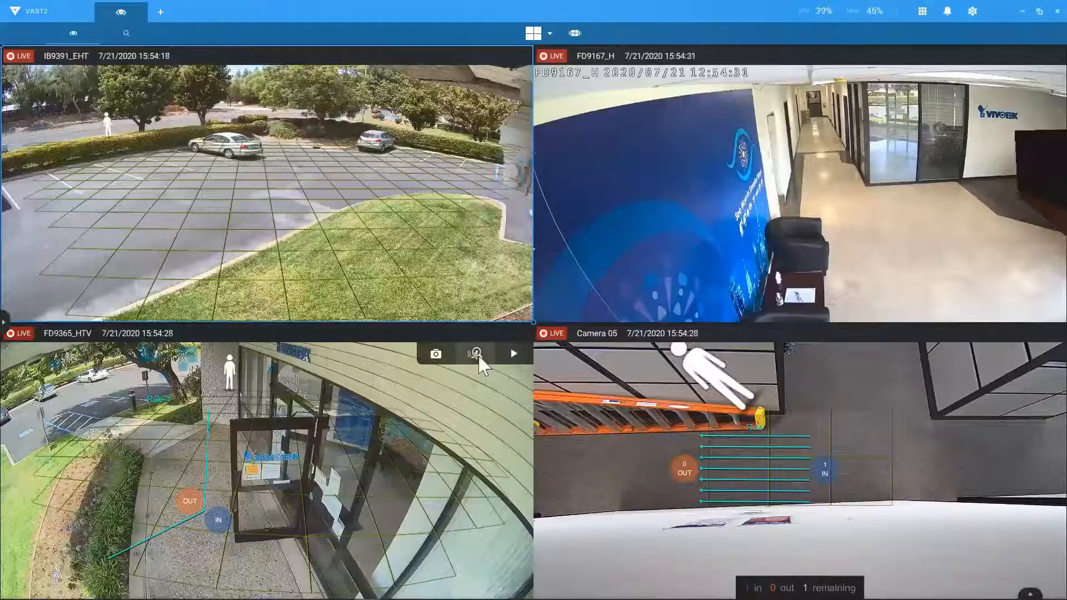
{"action": "left_click", "coordinate": [476, 353]}
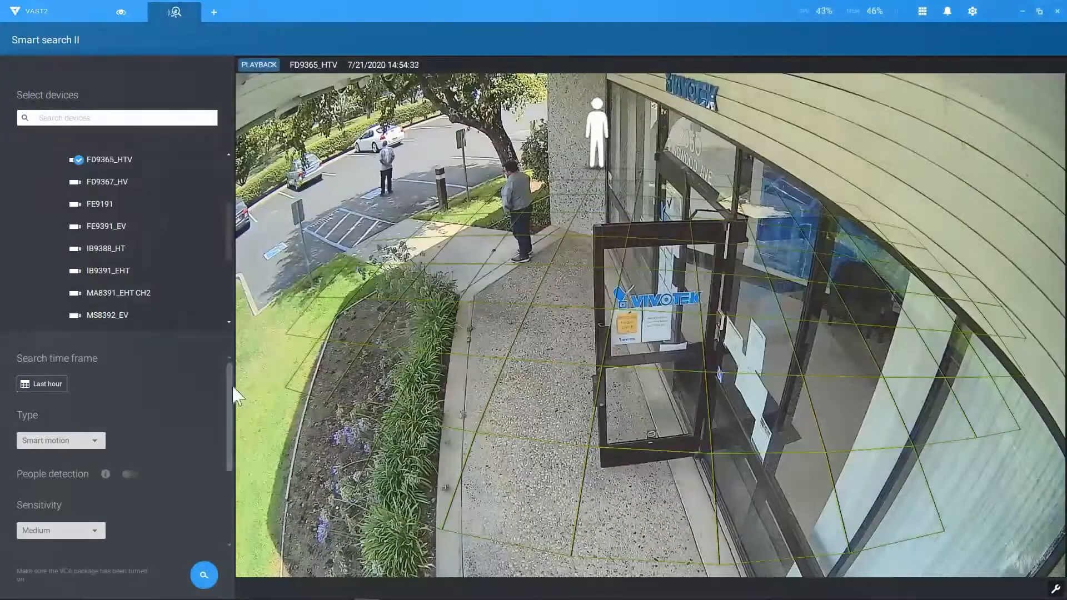
Step: Keep Last hour and Smart motion, enable People detection, reveal the 500 ms/1500 ms time filter, and search
{"action": "left_click", "coordinate": [55, 385]}
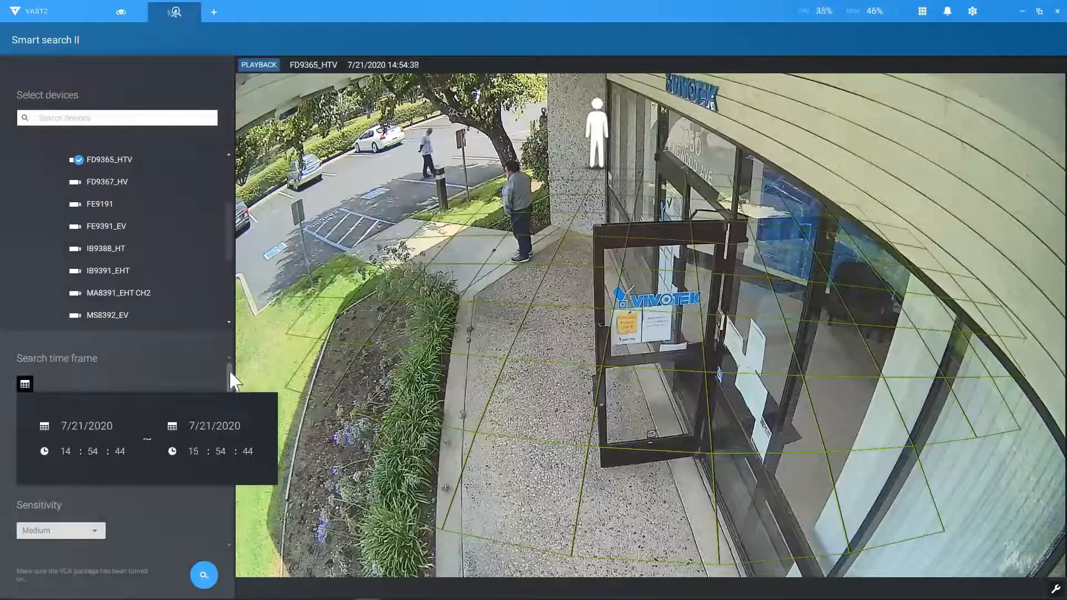
{"action": "left_click", "coordinate": [188, 391]}
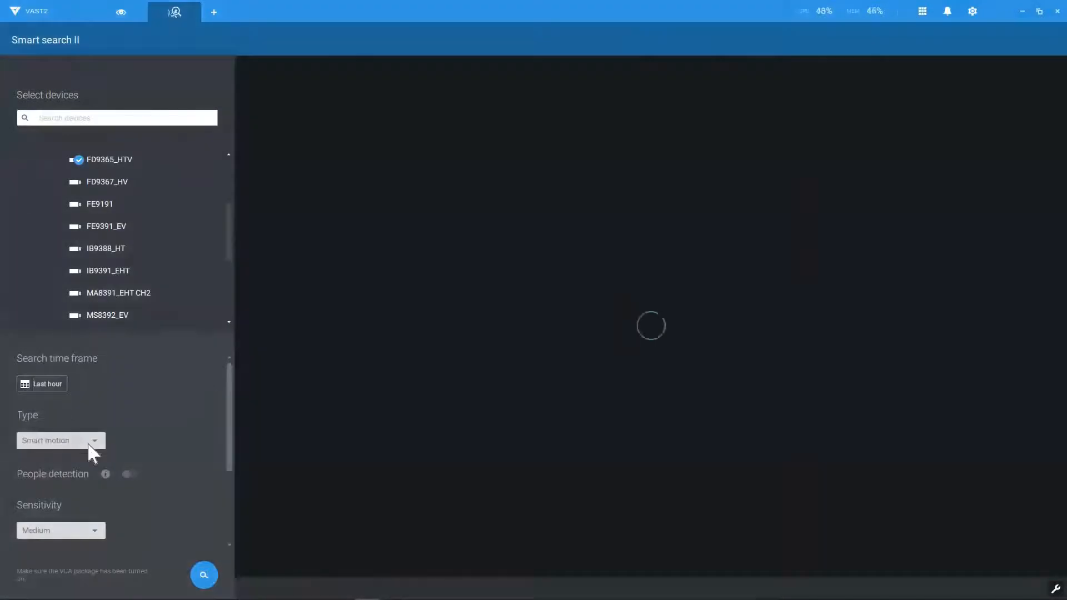
{"action": "left_click", "coordinate": [92, 441]}
{"action": "left_click", "coordinate": [95, 458]}
{"action": "scroll", "coordinate": [228, 438], "scroll_direction": "down", "scroll_amount": 3}
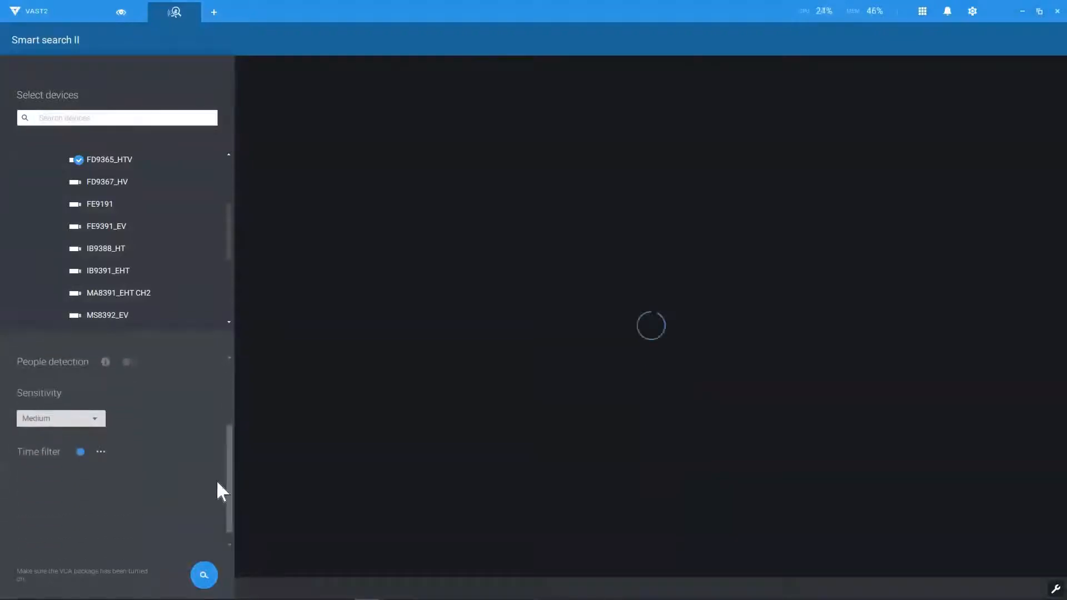
{"action": "left_click", "coordinate": [127, 362]}
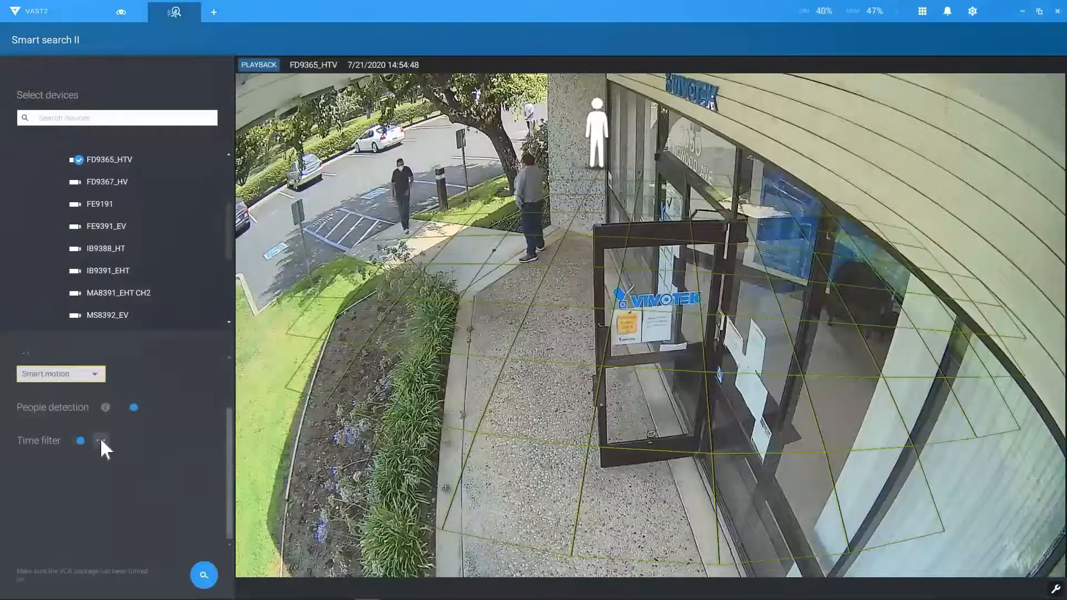
{"action": "left_click", "coordinate": [100, 439]}
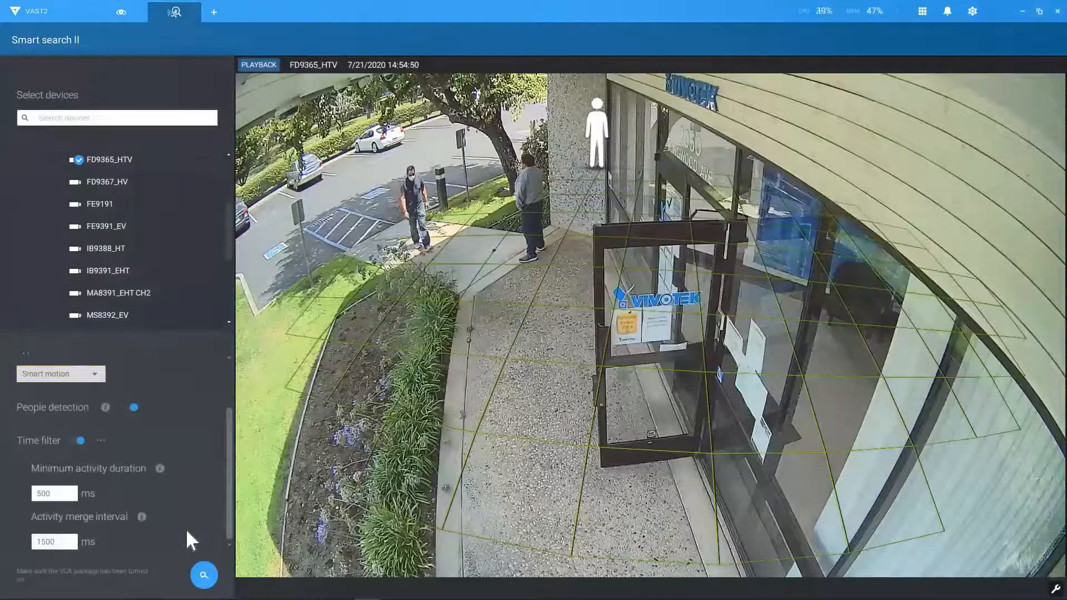
{"action": "left_click", "coordinate": [206, 576]}
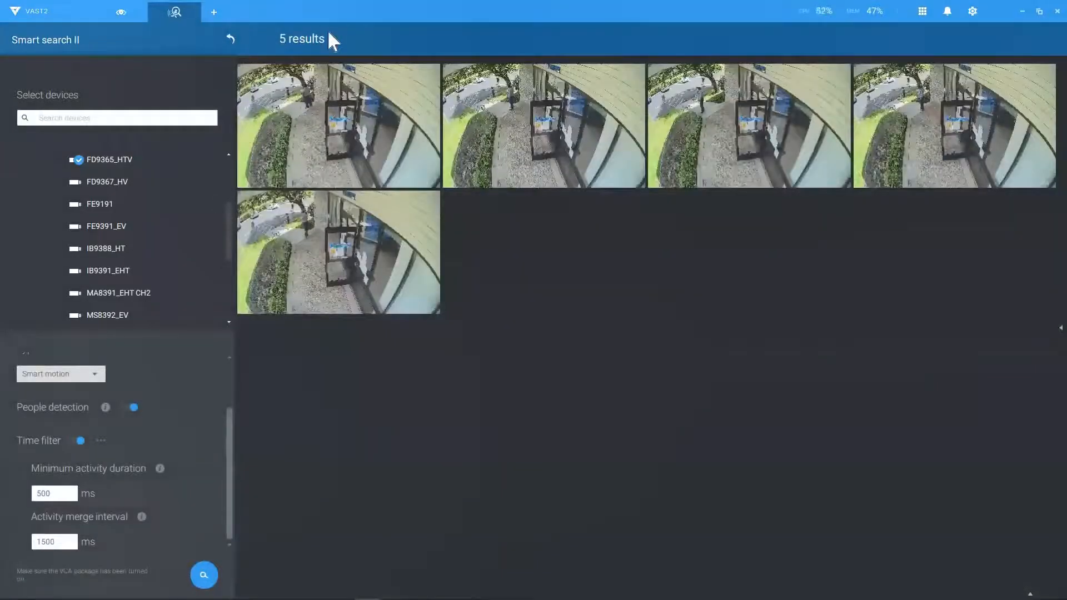
Step: Open the first of the five people-detection results in large playback, then close it
{"action": "left_click", "coordinate": [339, 126]}
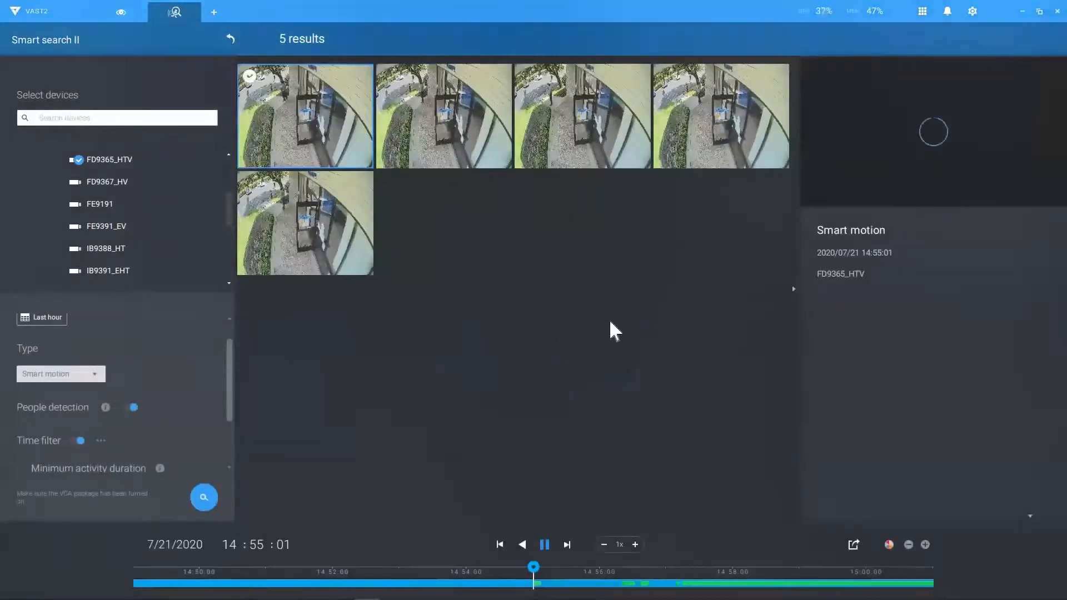
{"action": "left_click", "coordinate": [848, 201]}
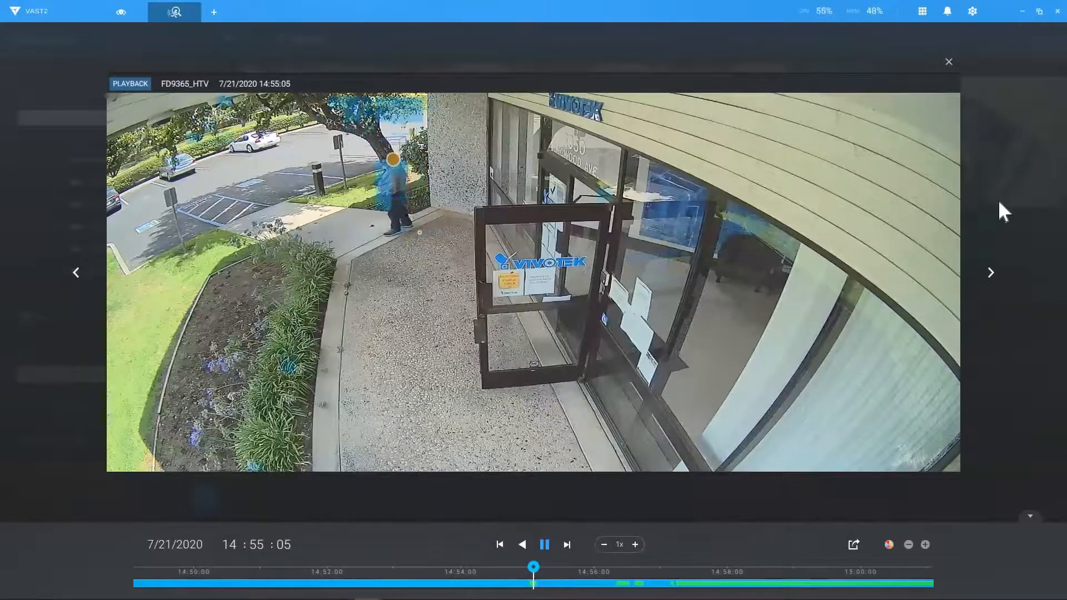
{"action": "left_click", "coordinate": [948, 62]}
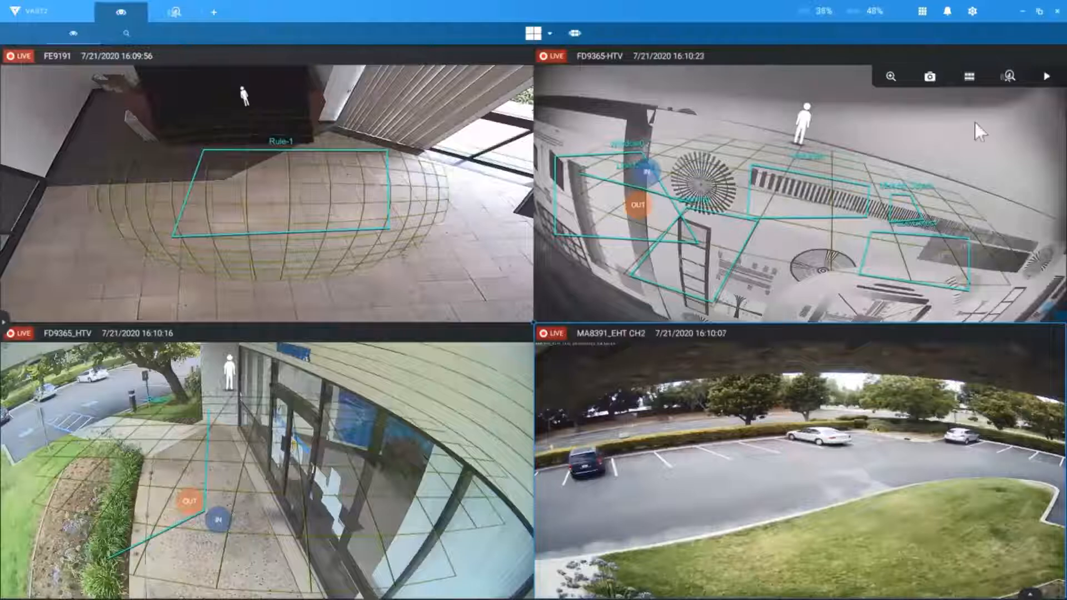
Step: Start a Line crossing smart search on FD9365-HTV with the line dragged diagonally across the floor
{"action": "left_click", "coordinate": [1001, 72]}
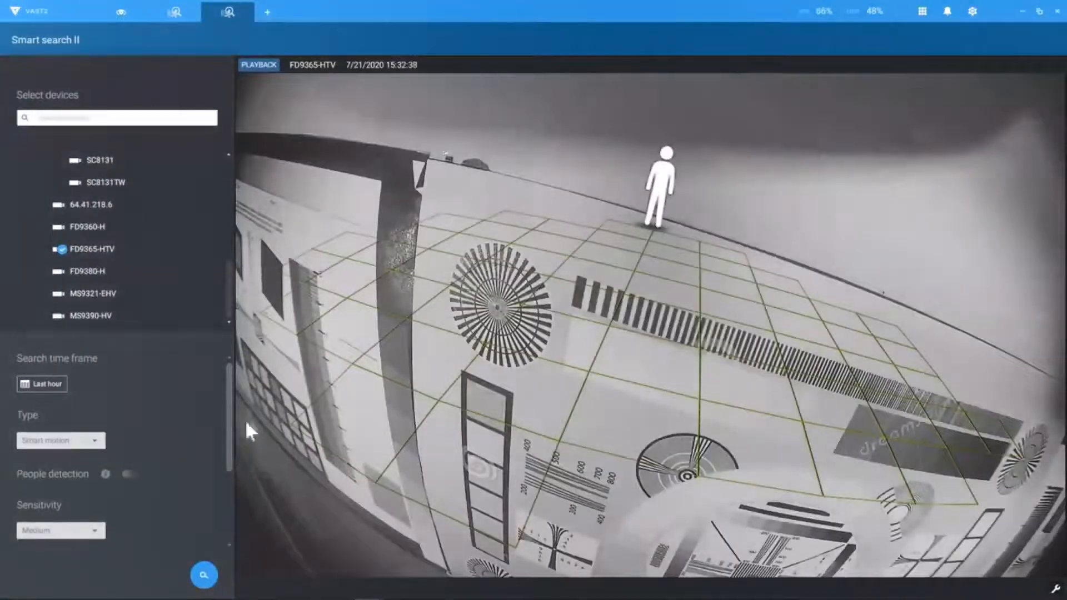
{"action": "scroll", "coordinate": [231, 411], "scroll_direction": "down", "scroll_amount": 1}
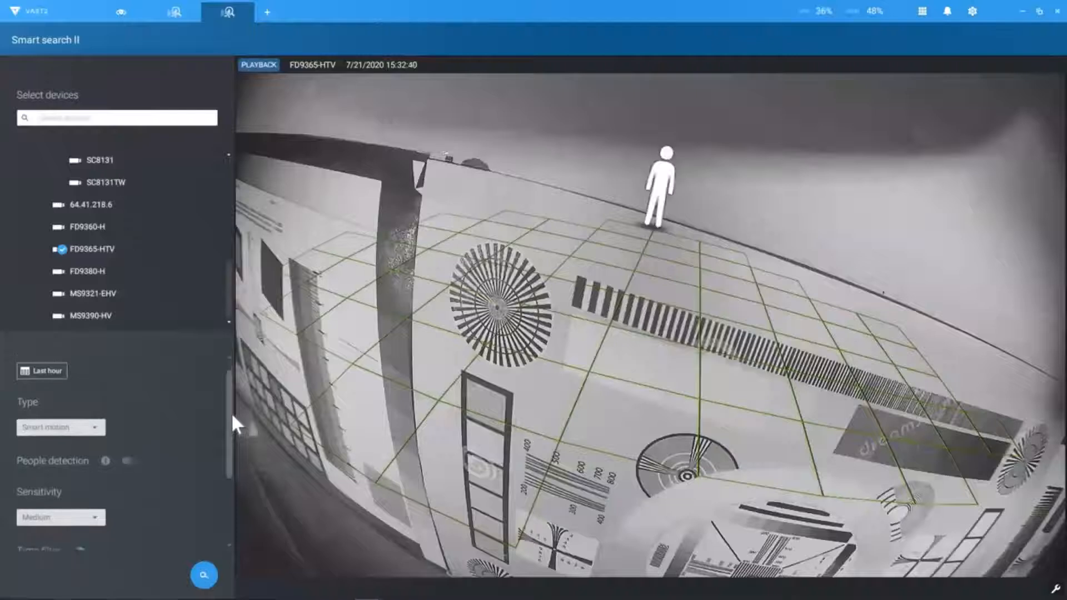
{"action": "left_click", "coordinate": [94, 422]}
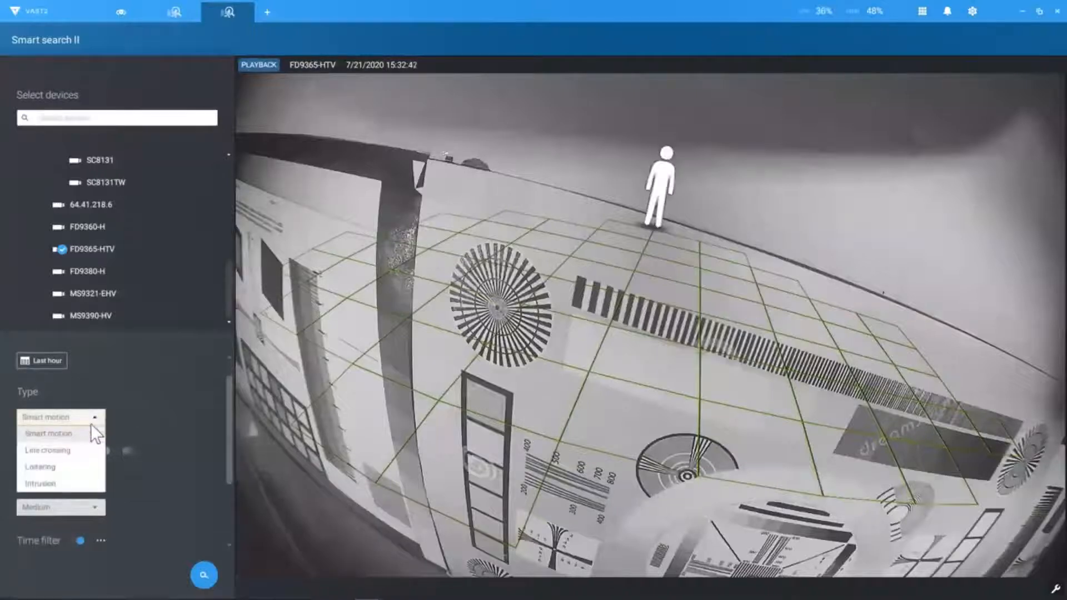
{"action": "left_click", "coordinate": [82, 452]}
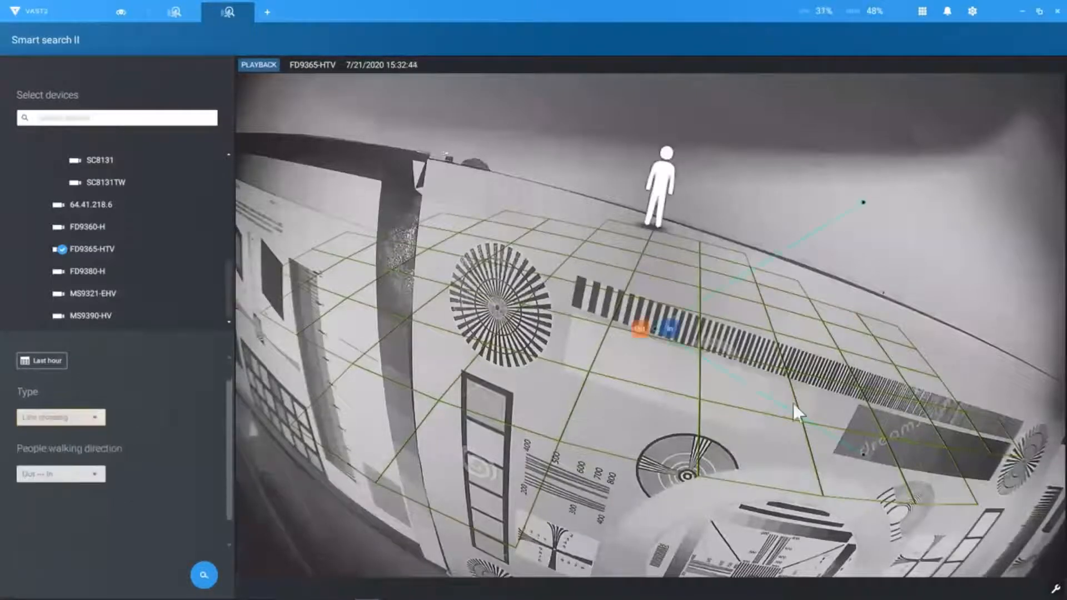
{"action": "left_click_drag", "start_coordinate": [864, 455], "coordinate": [553, 508]}
{"action": "left_click_drag", "start_coordinate": [414, 472], "coordinate": [407, 458]}
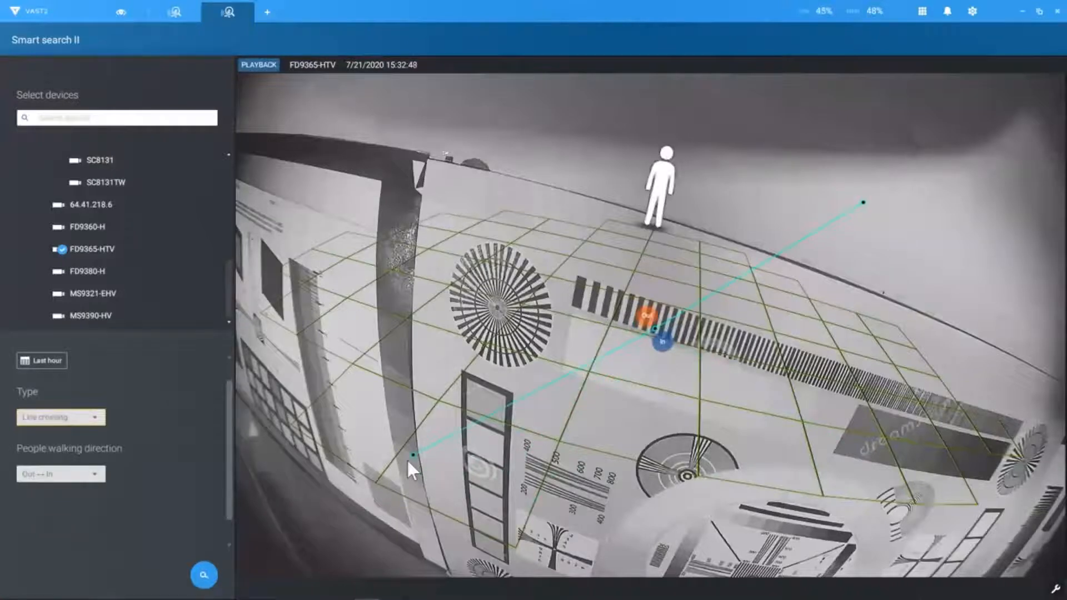
{"action": "left_click", "coordinate": [91, 419]}
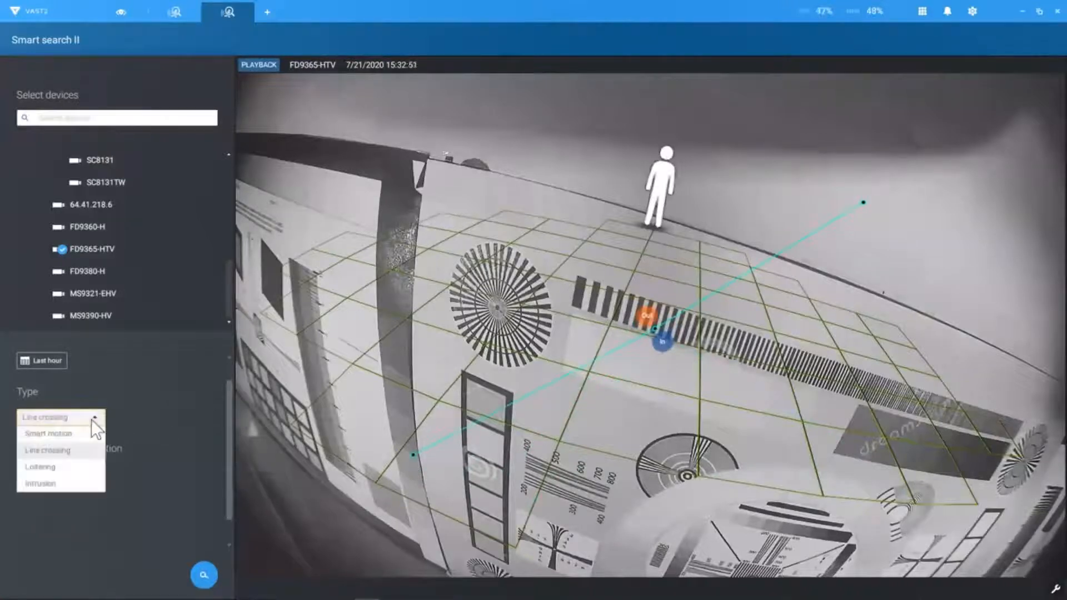
Step: Switch the search type to Loitering and draw a rectangular zone over the floor
{"action": "left_click", "coordinate": [73, 466]}
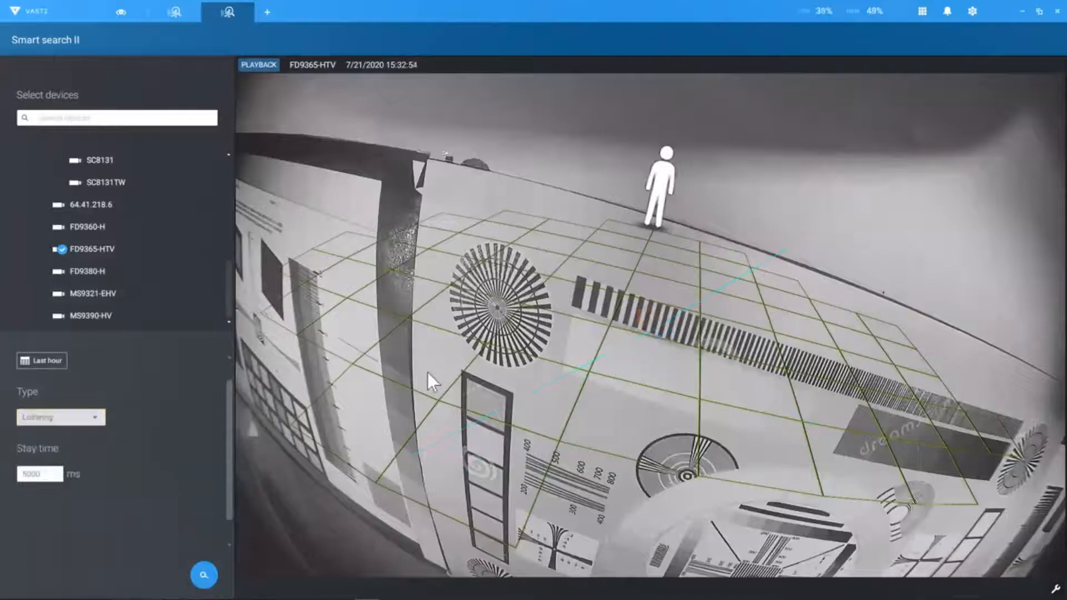
{"action": "left_click", "coordinate": [433, 493]}
{"action": "left_click", "coordinate": [700, 494]}
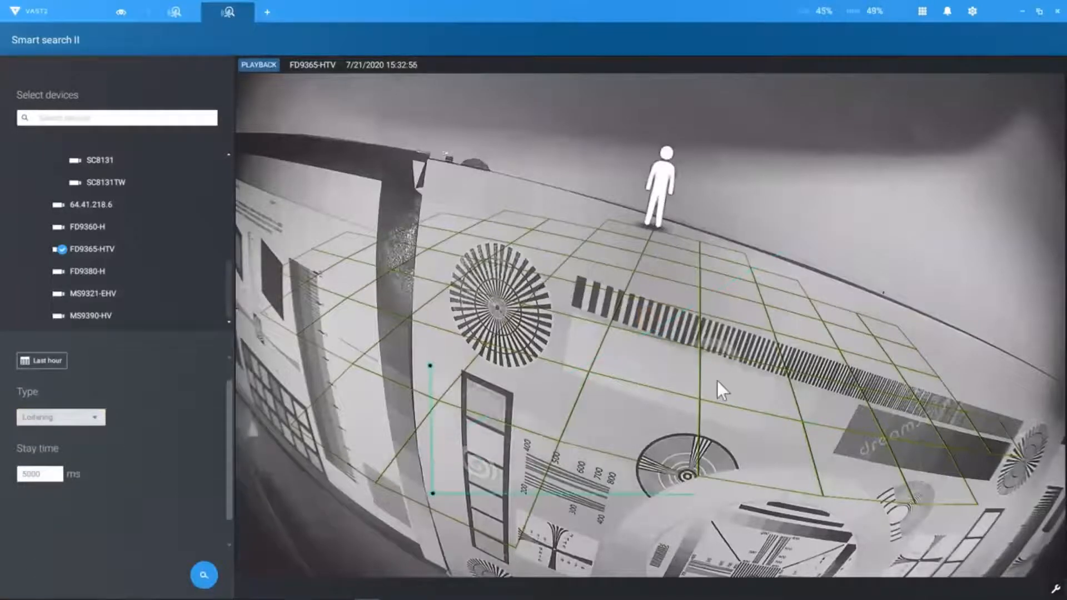
{"action": "left_click", "coordinate": [431, 365]}
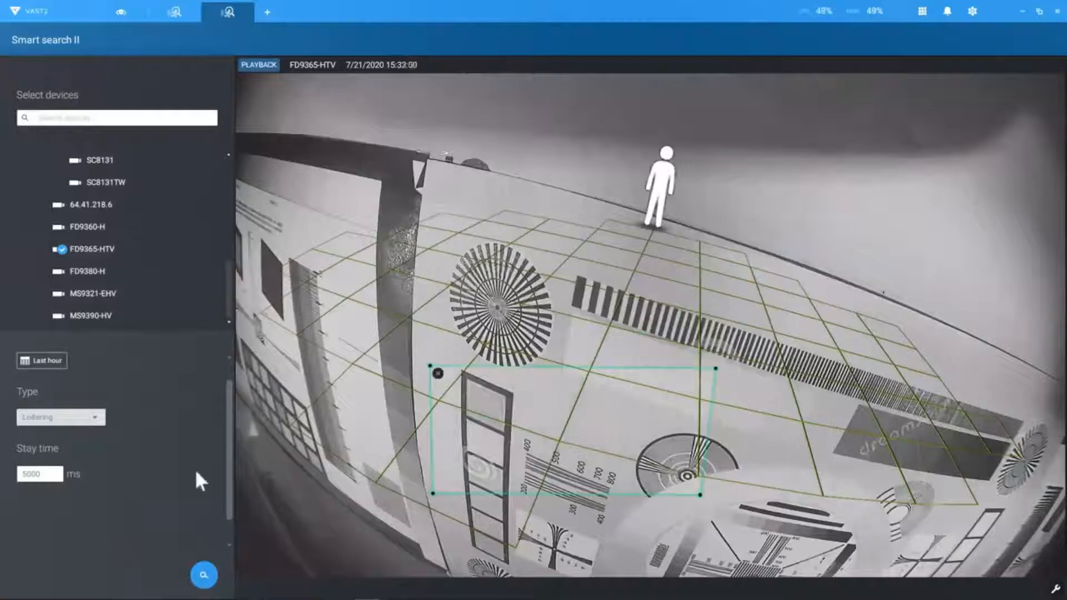
Step: Change the type to Intrusion with direction Leaving from the zone, and run the search
{"action": "scroll", "coordinate": [183, 464], "scroll_direction": "down", "scroll_amount": 1}
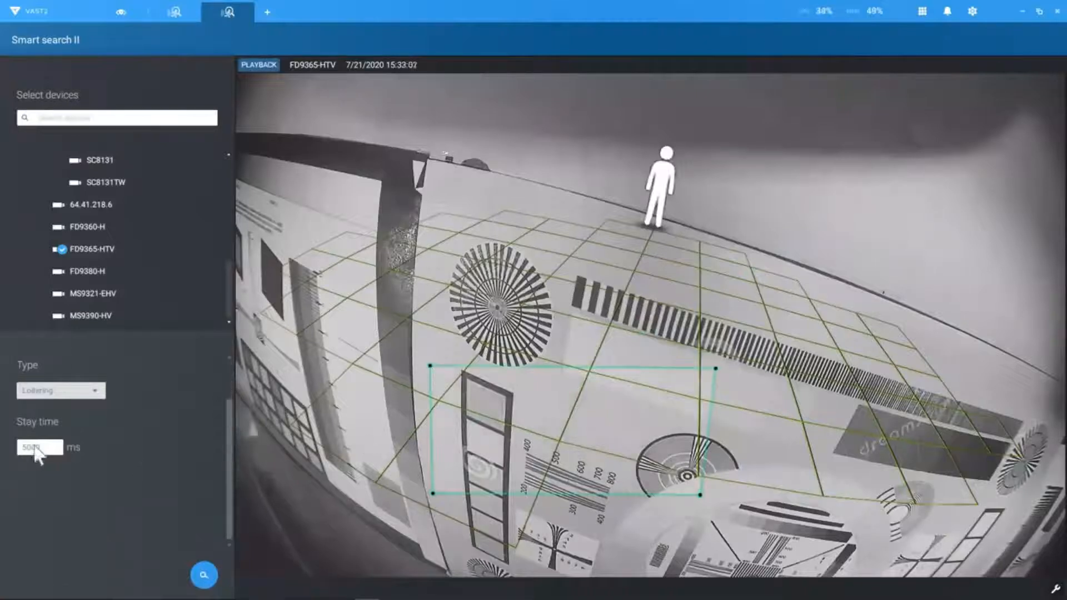
{"action": "left_click", "coordinate": [101, 398]}
{"action": "left_click", "coordinate": [71, 460]}
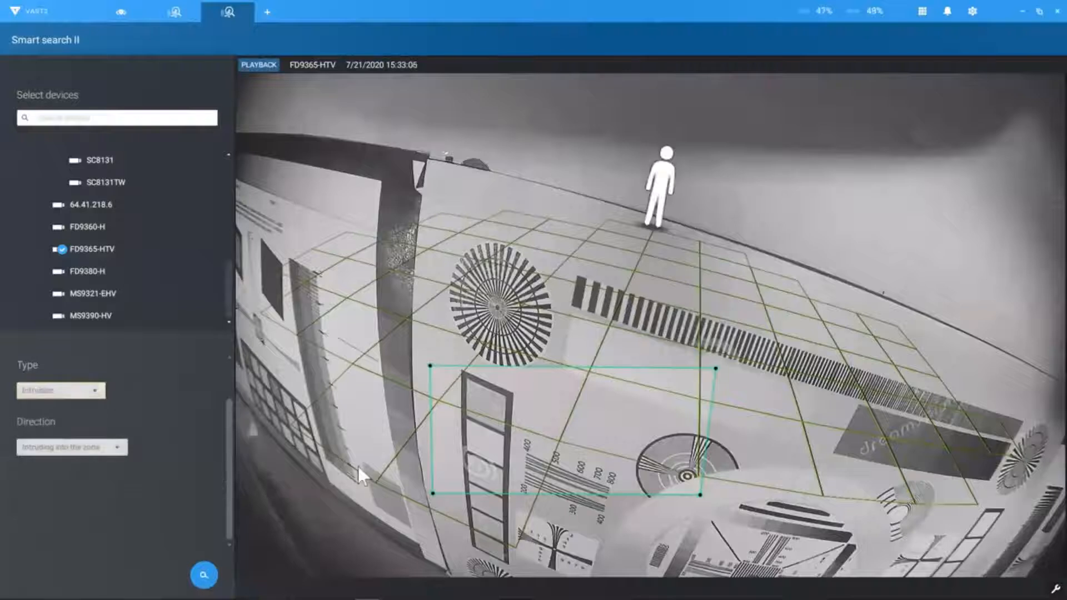
{"action": "left_click", "coordinate": [114, 452]}
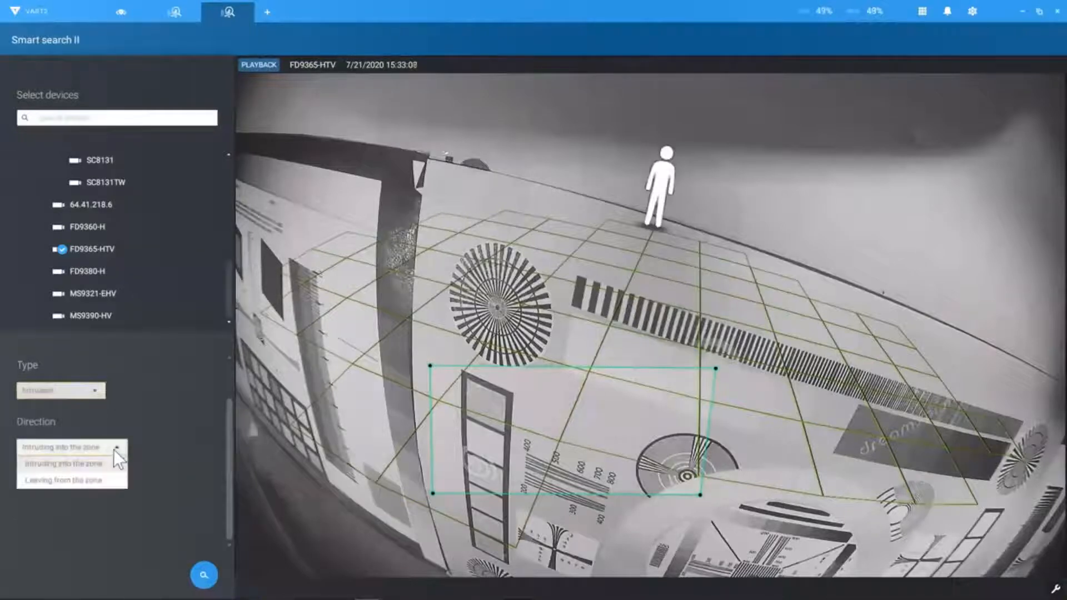
{"action": "left_click", "coordinate": [100, 480]}
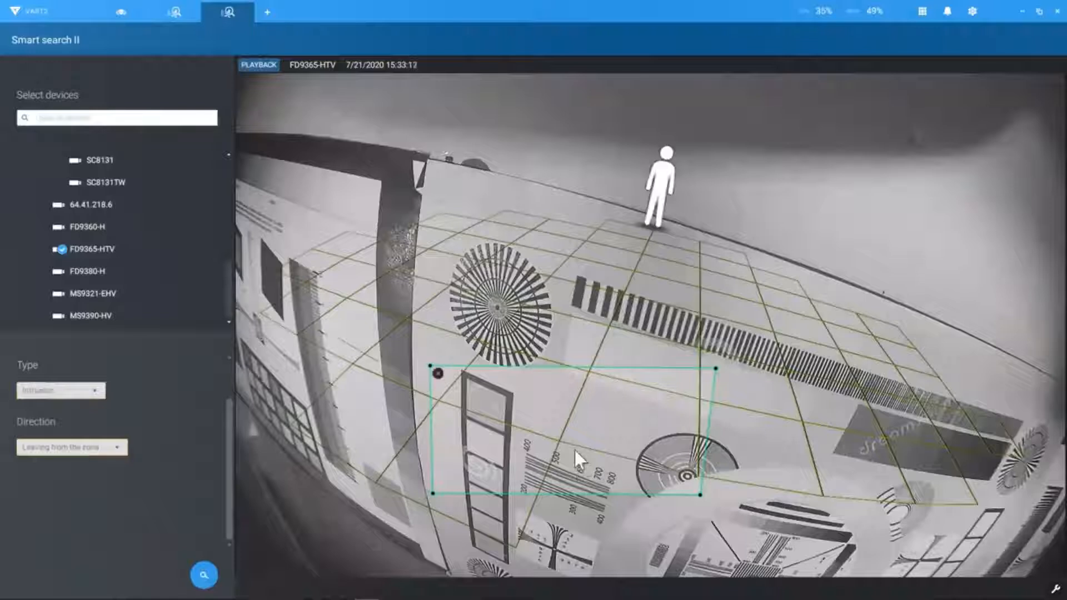
{"action": "left_click", "coordinate": [195, 571]}
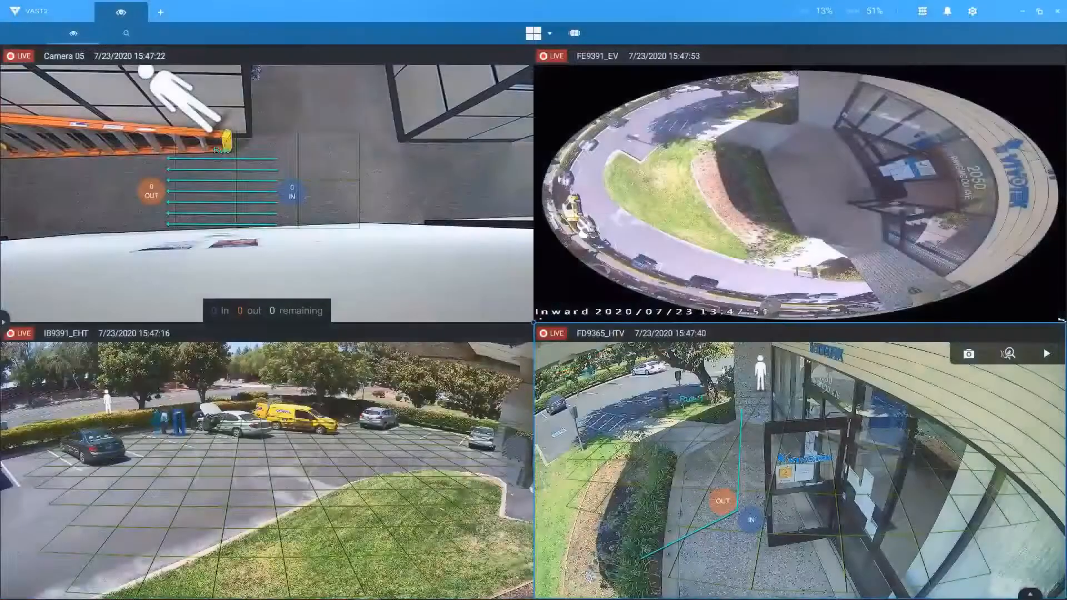
Step: Enlarge FD9365_HTV to fill the view and play back its recording from around 15:47 on 7/23/2020
{"action": "double_click", "coordinate": [645, 539]}
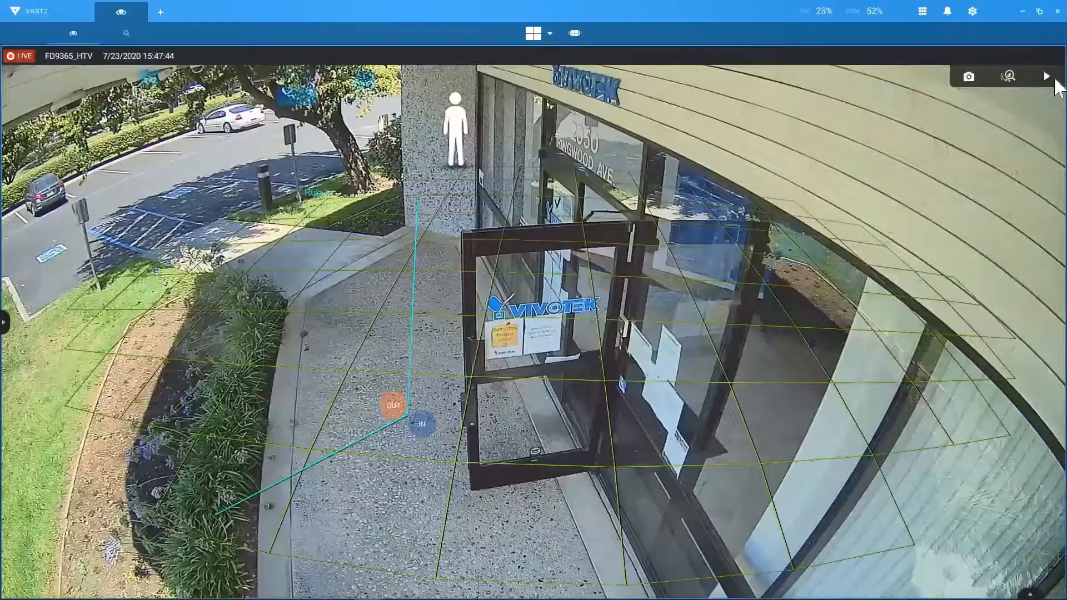
{"action": "left_click", "coordinate": [1053, 79]}
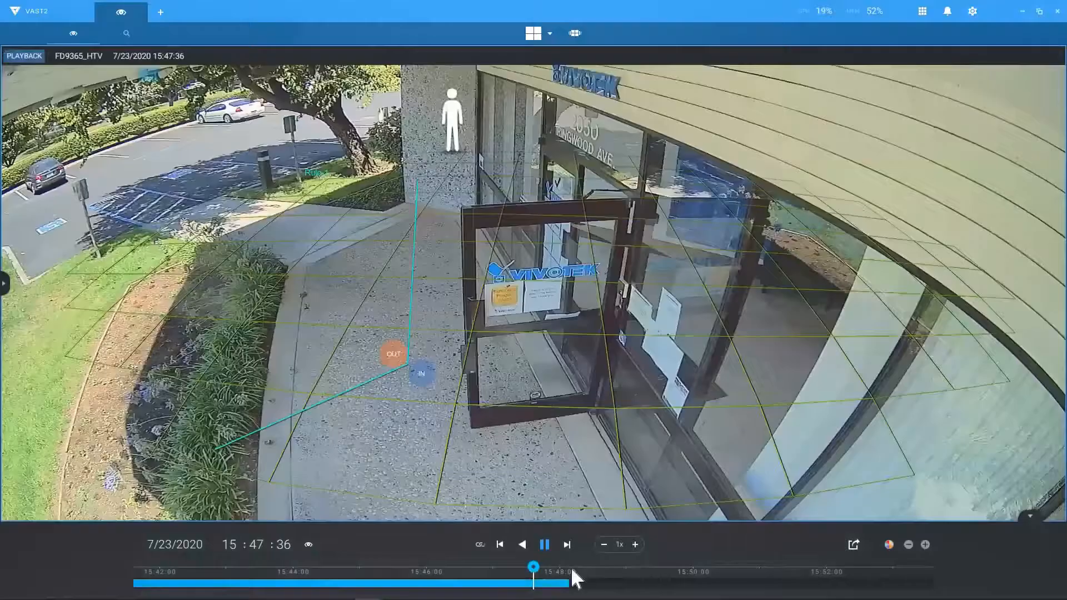
{"action": "left_click_drag", "start_coordinate": [570, 582], "coordinate": [706, 566]}
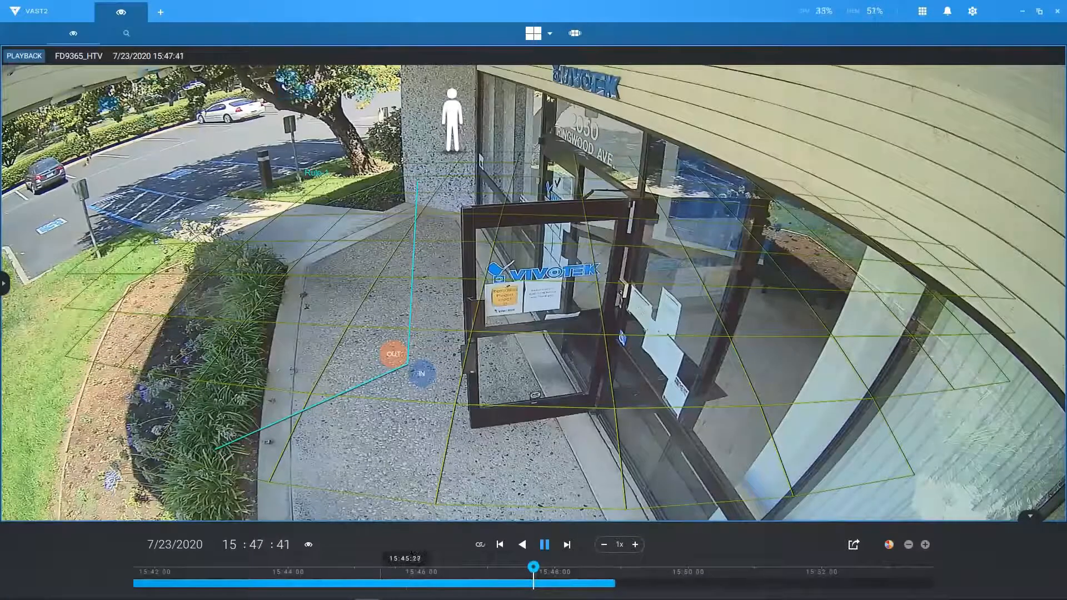
Step: Jump to the 7/21/2020 FD9365_HTV recordings and play them back at 64x speed
{"action": "left_click", "coordinate": [175, 543]}
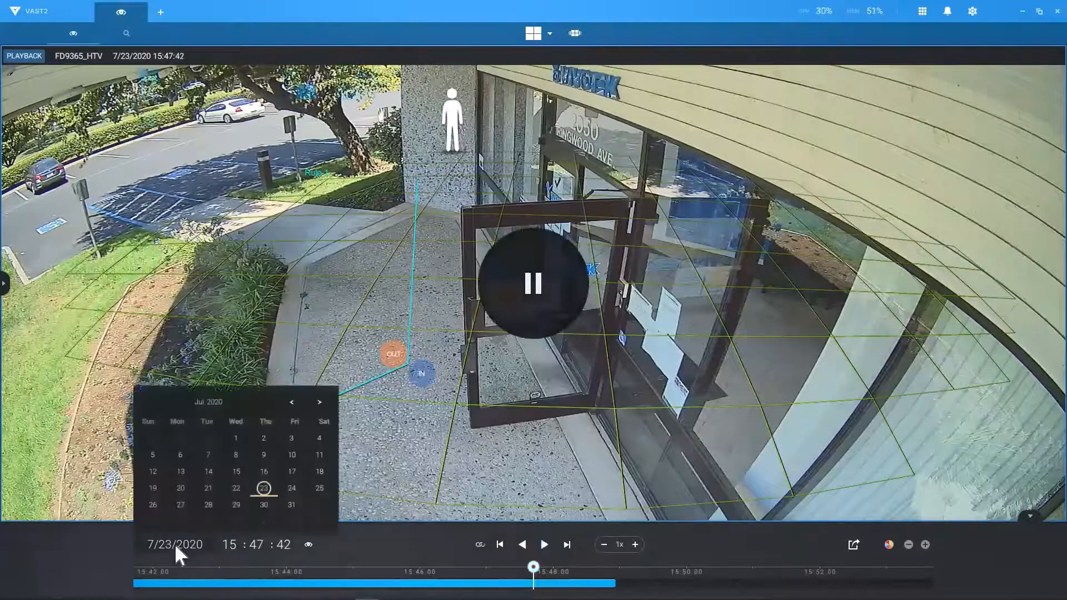
{"action": "left_click", "coordinate": [203, 487]}
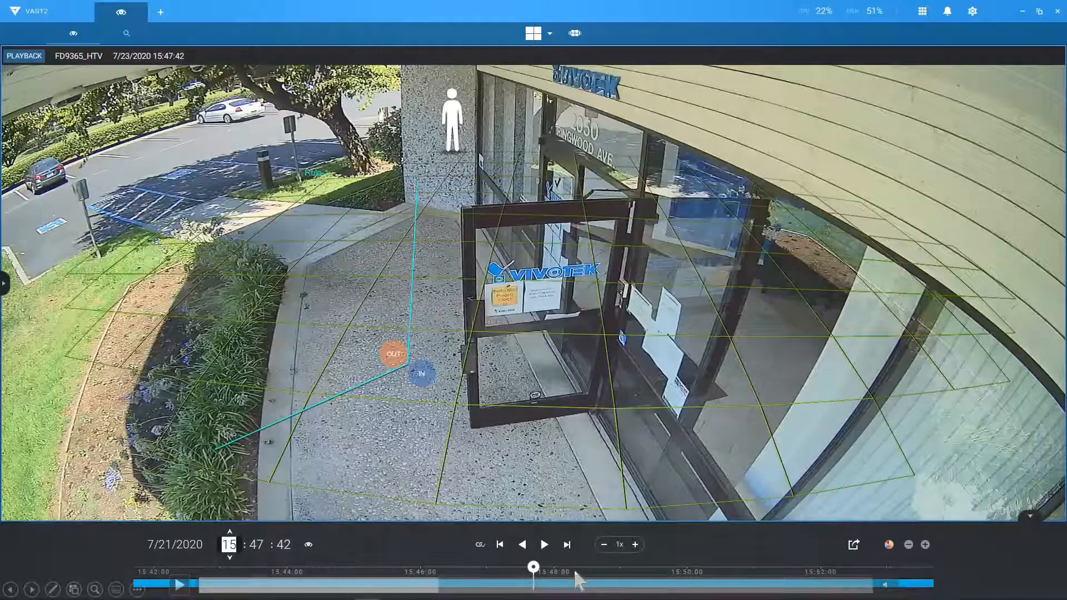
{"action": "key", "text": "space"}
{"action": "left_click", "coordinate": [635, 544]}
{"action": "left_click", "coordinate": [634, 543]}
{"action": "left_click", "coordinate": [635, 544]}
{"action": "left_click", "coordinate": [634, 544]}
{"action": "left_click", "coordinate": [634, 544]}
{"action": "left_click", "coordinate": [634, 544]}
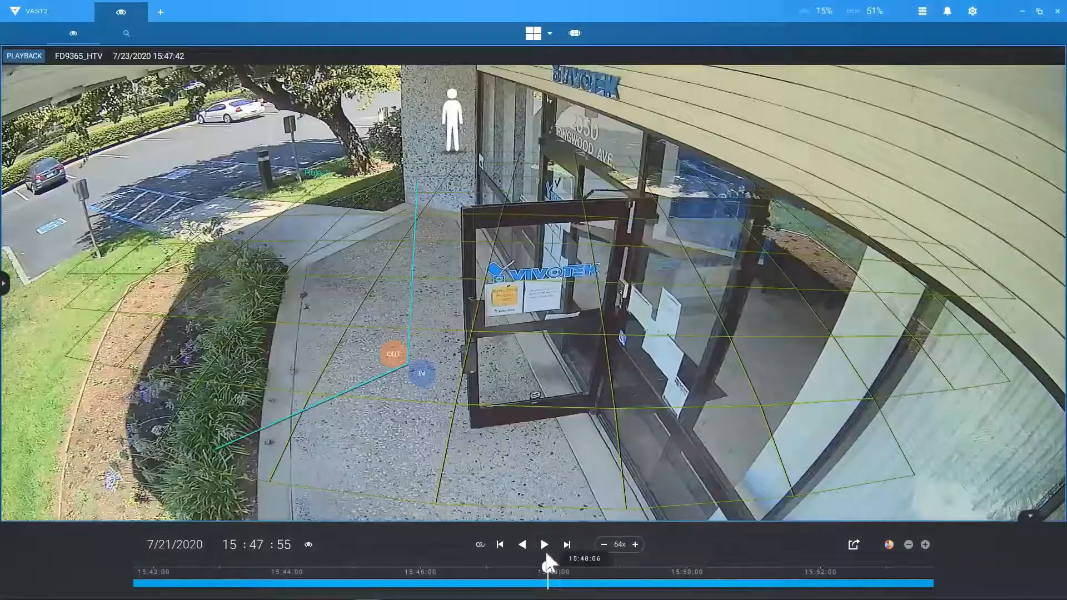
{"action": "left_click", "coordinate": [544, 546]}
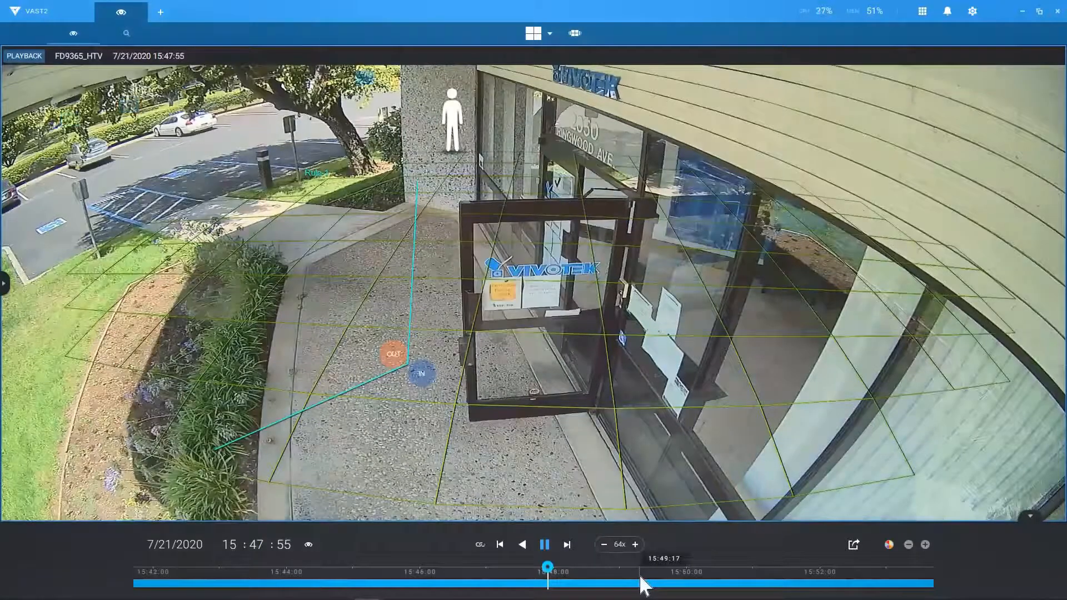
Step: Export an FD9365_HTV clip starting near 15:47:56 and open the Downloads folder holding it
{"action": "left_click", "coordinate": [853, 545]}
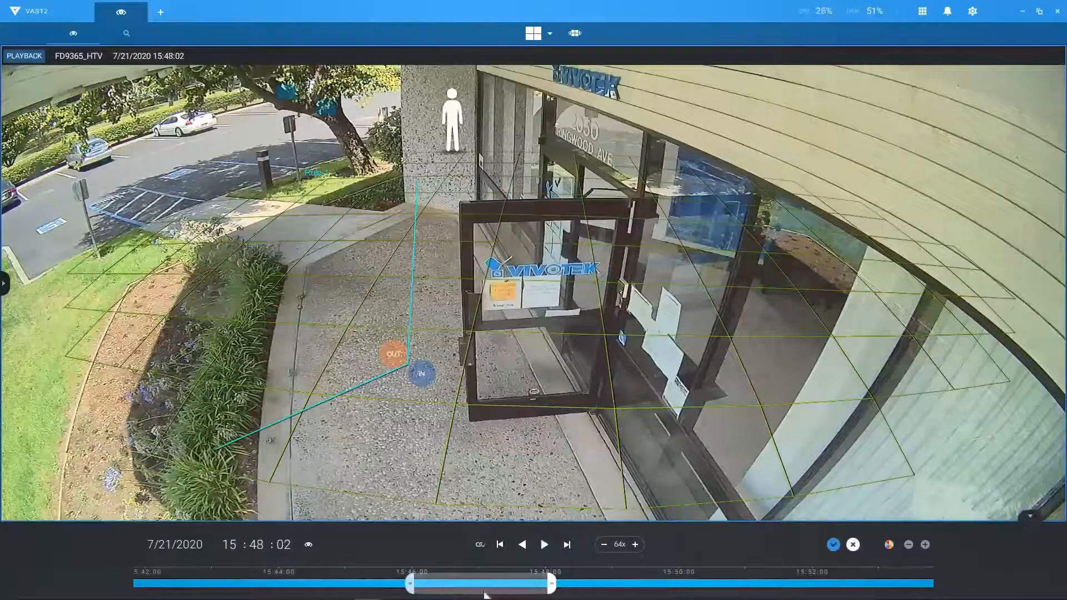
{"action": "left_click", "coordinate": [542, 590]}
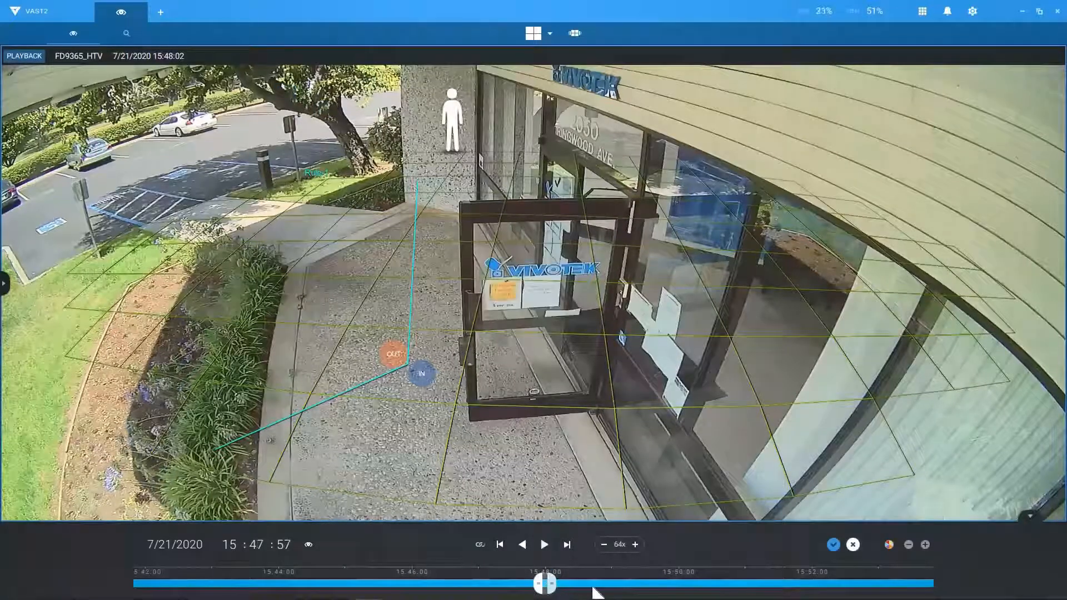
{"action": "left_click", "coordinate": [831, 545]}
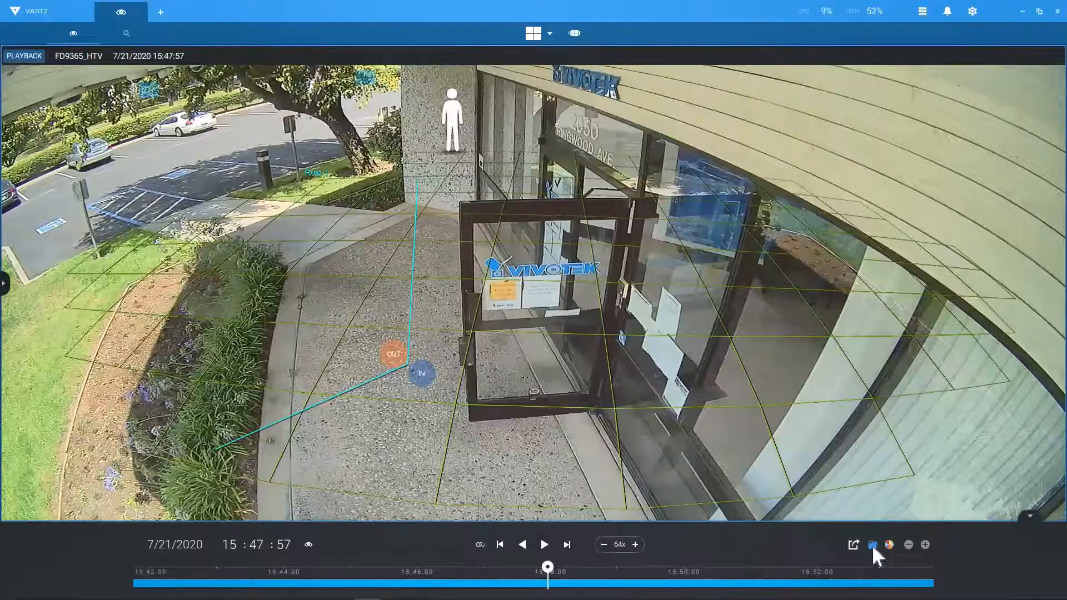
{"action": "left_click", "coordinate": [871, 545]}
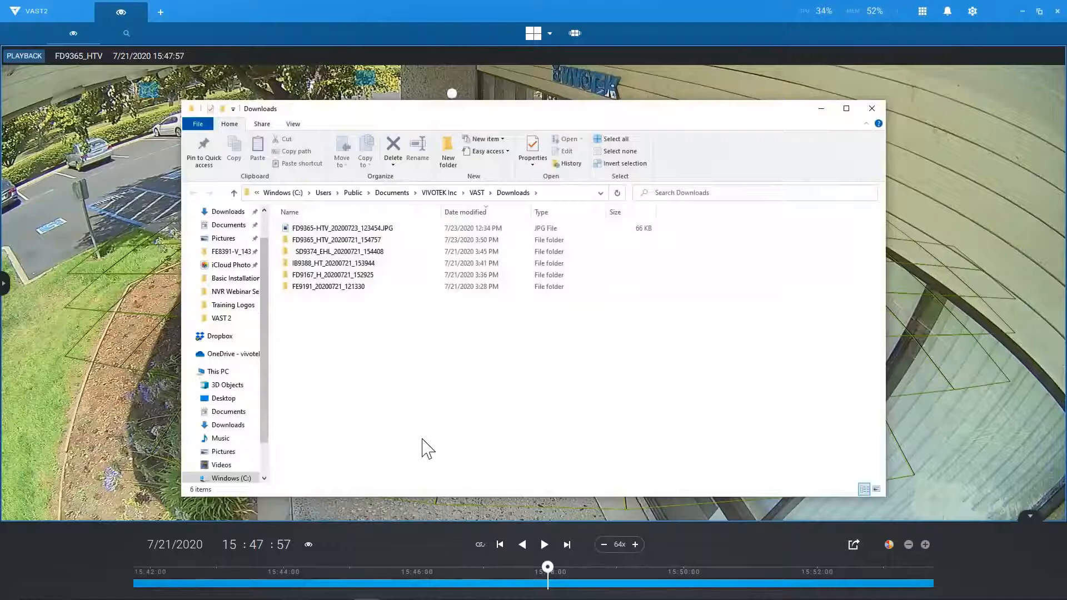
Step: Open the FD9365_HTV_20200721_154757 export folder and run its StandalonePlayer.exe
{"action": "double_click", "coordinate": [367, 241]}
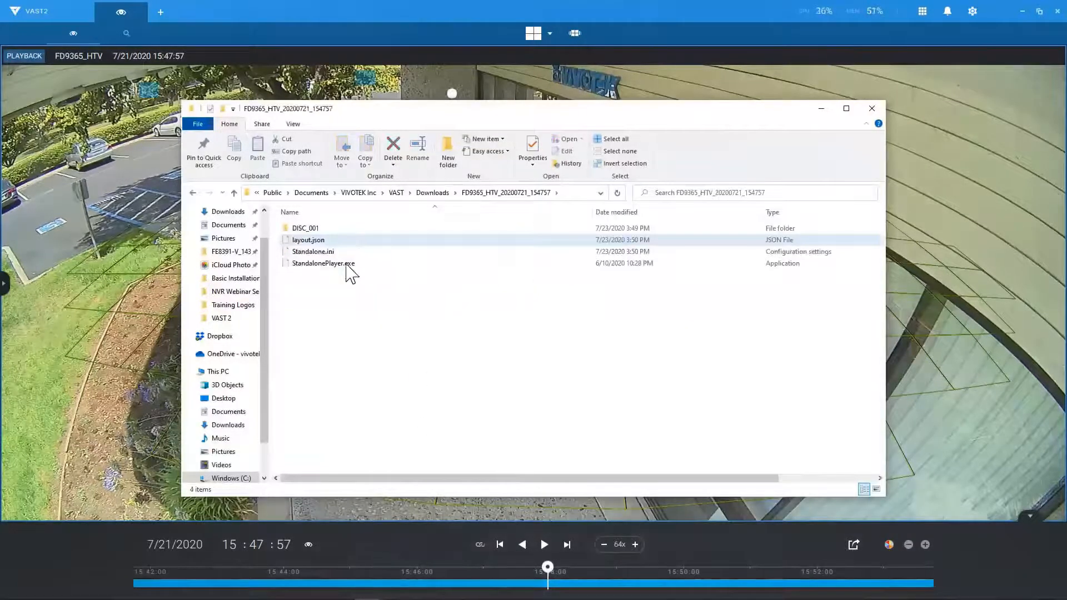
{"action": "double_click", "coordinate": [347, 264]}
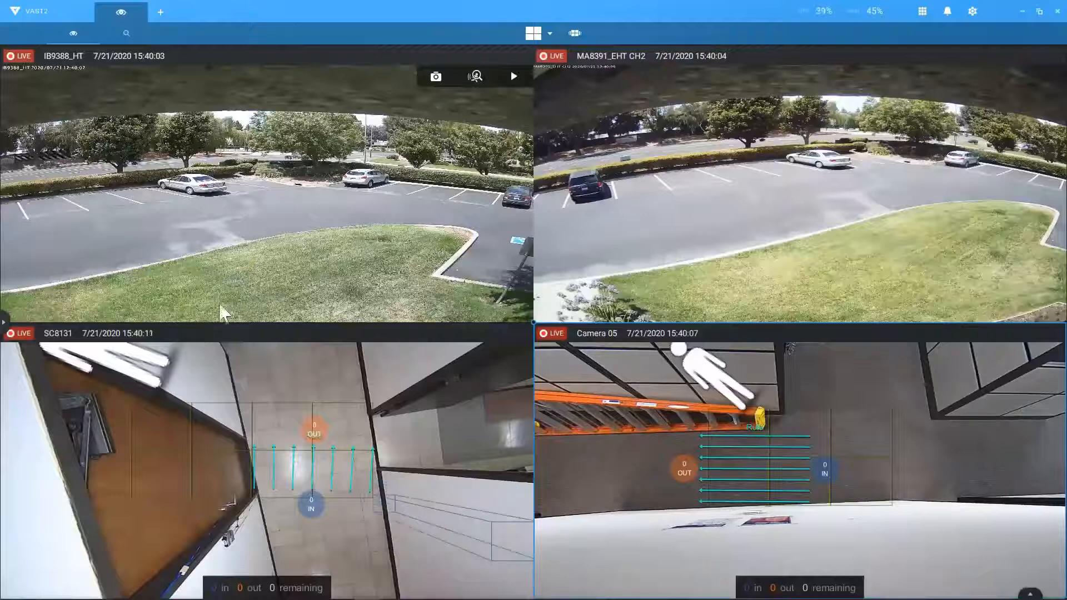
Step: Switch IB9388_HT to recorded playback on 7/21/2020 at 15:39:48 with a finer timeline
{"action": "left_click", "coordinate": [515, 75]}
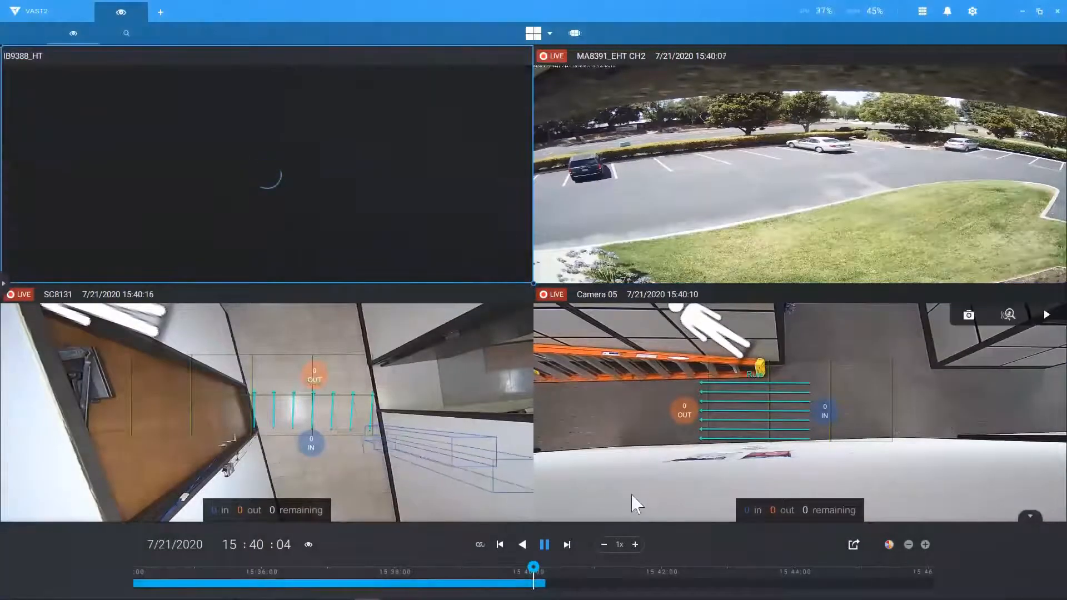
{"action": "left_click", "coordinate": [925, 544]}
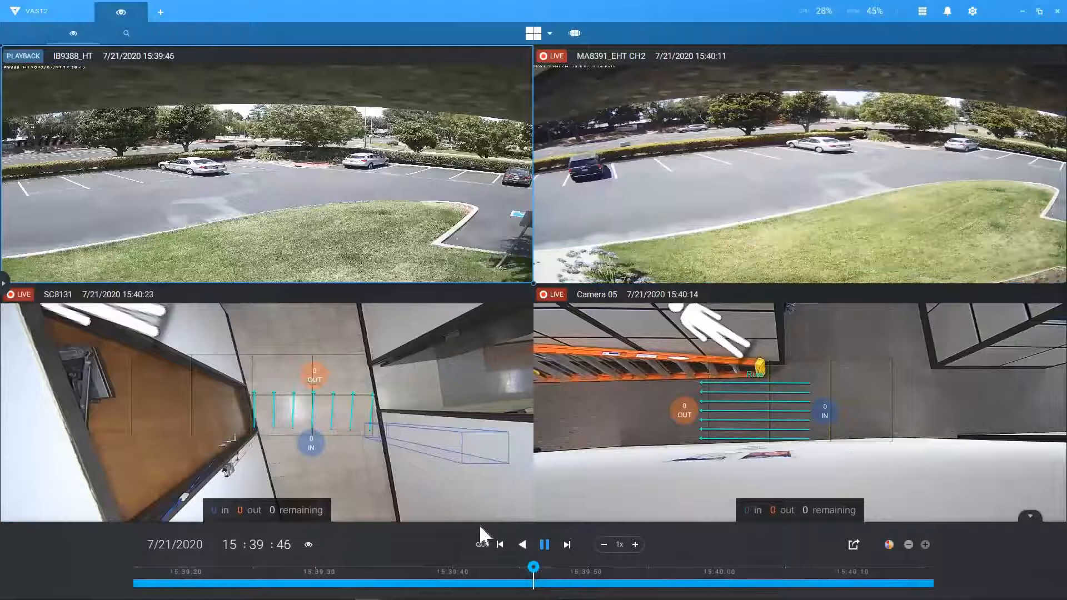
{"action": "left_click", "coordinate": [167, 545]}
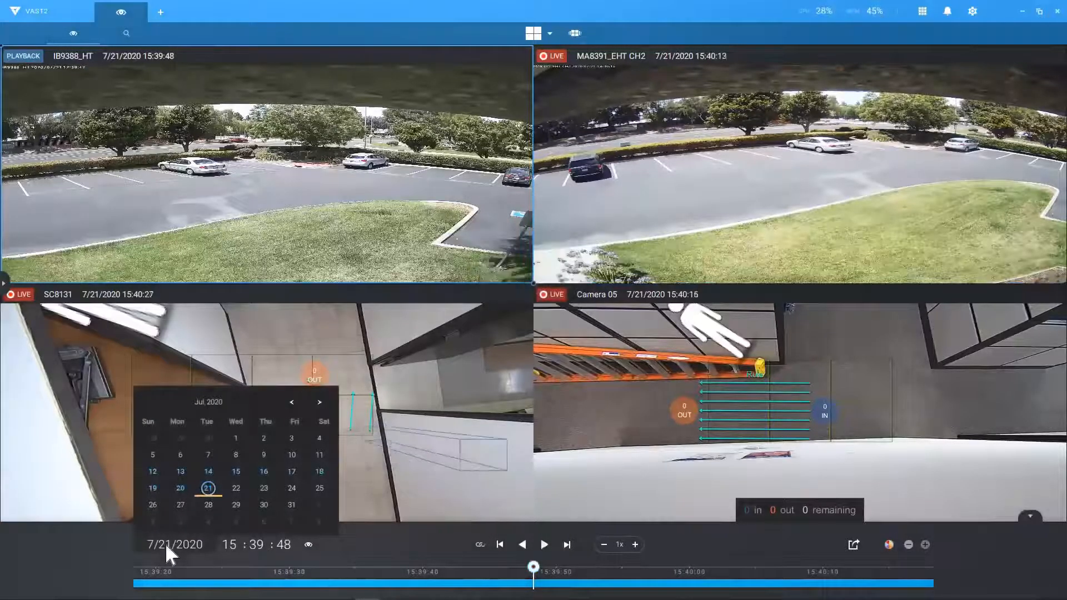
{"action": "left_click", "coordinate": [236, 545]}
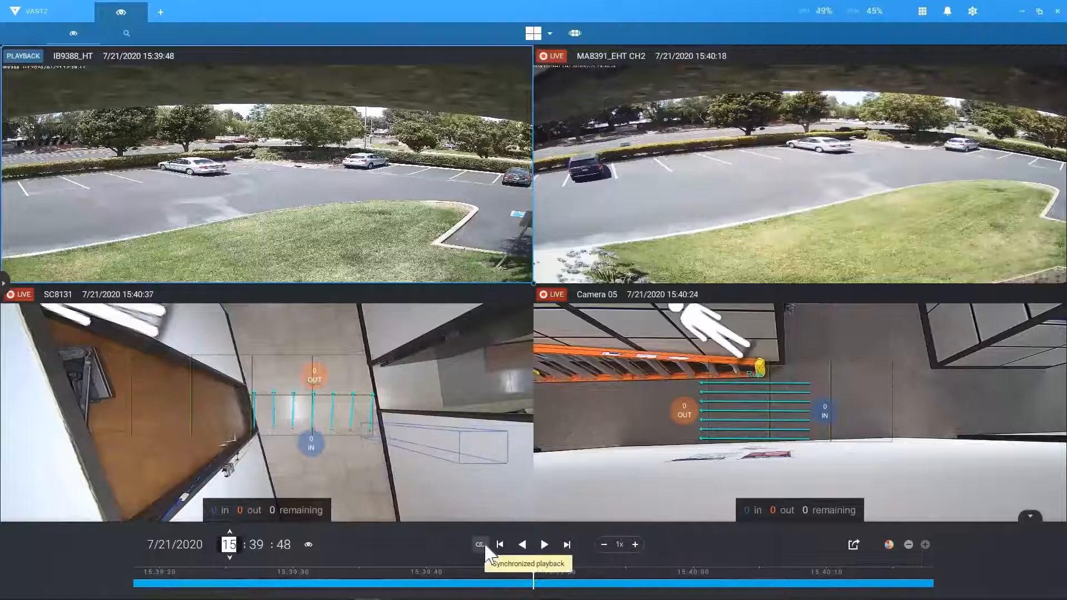
{"action": "left_click", "coordinate": [490, 524]}
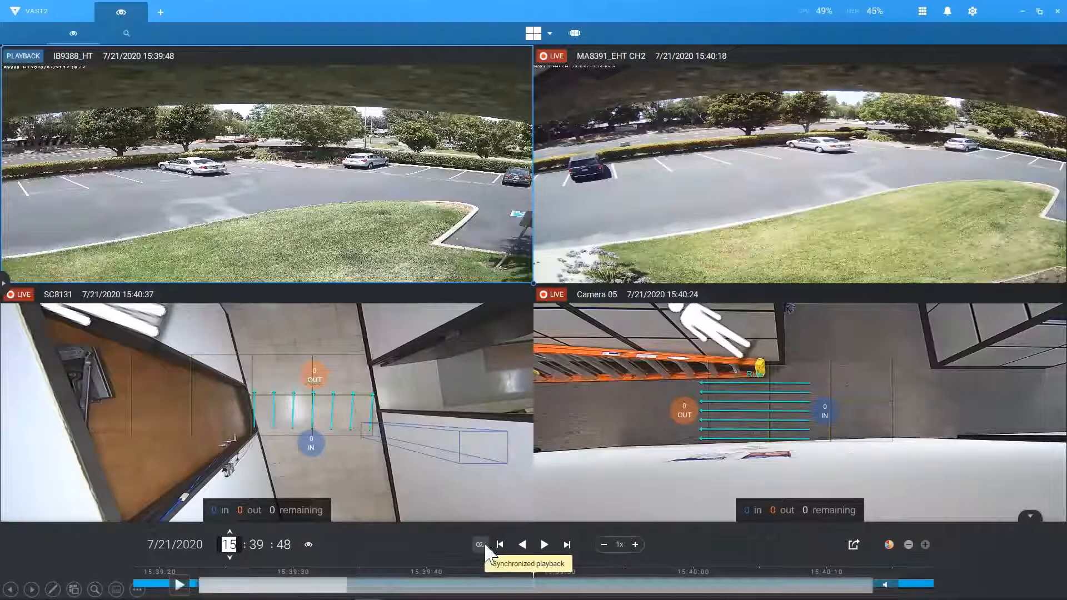
Step: Play all four feeds back in sync at 16x speed
{"action": "left_click", "coordinate": [484, 546]}
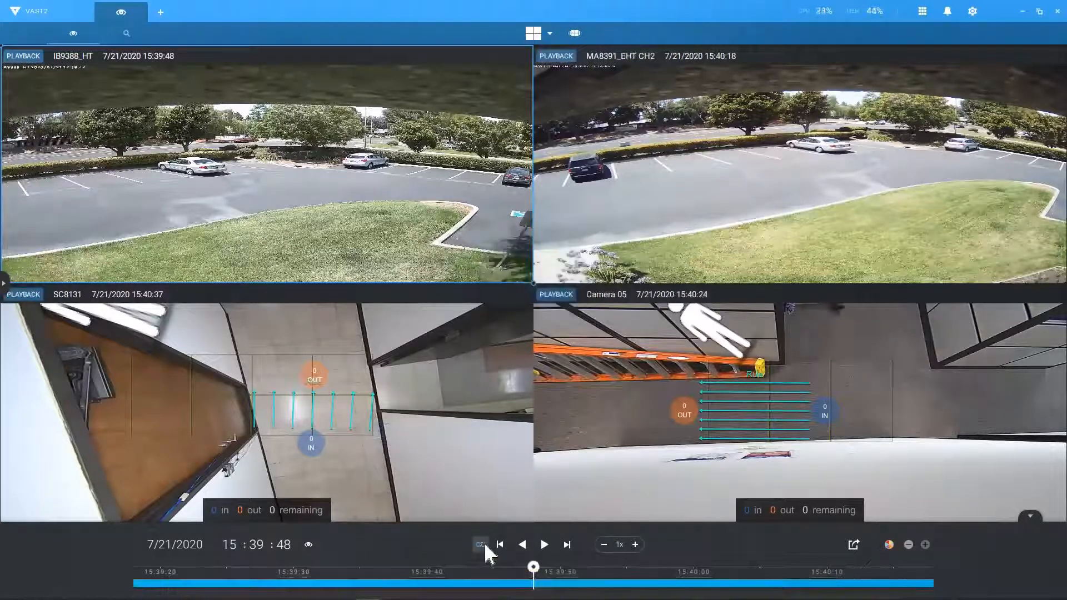
{"action": "left_click", "coordinate": [639, 546]}
{"action": "left_click", "coordinate": [639, 545]}
{"action": "left_click", "coordinate": [637, 545]}
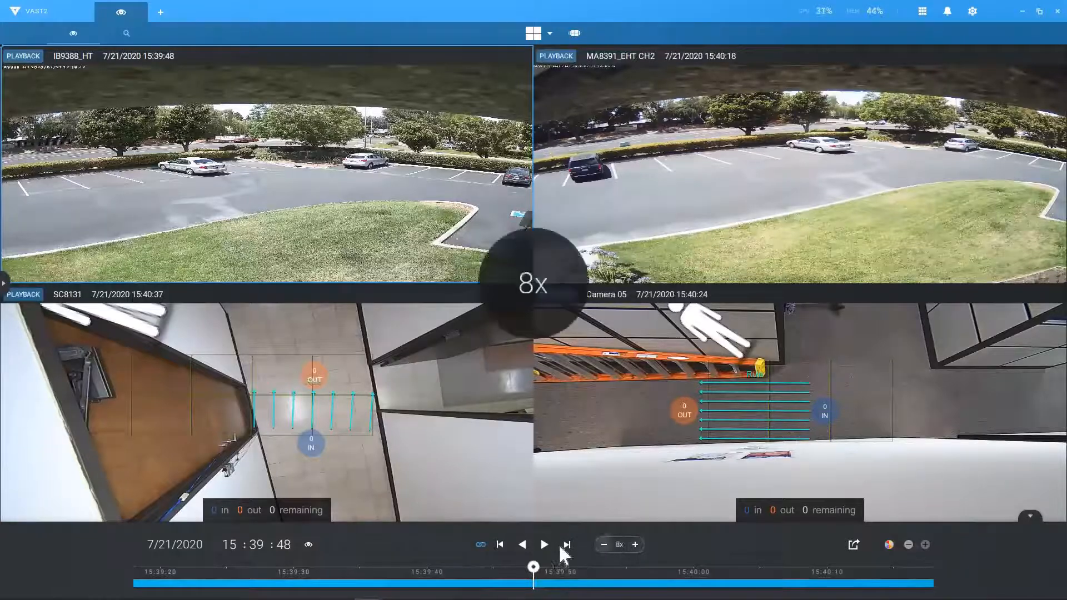
{"action": "left_click", "coordinate": [544, 544]}
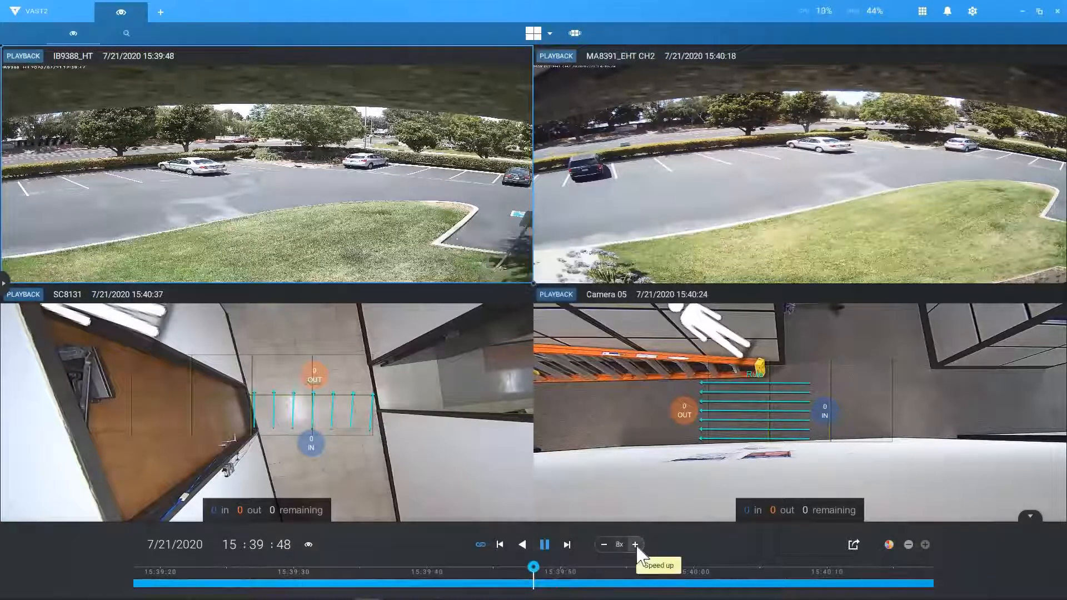
{"action": "left_click", "coordinate": [636, 545]}
Step: Export a clip starting at 15:39:44 and open the Downloads folder containing it
{"action": "left_click", "coordinate": [854, 545]}
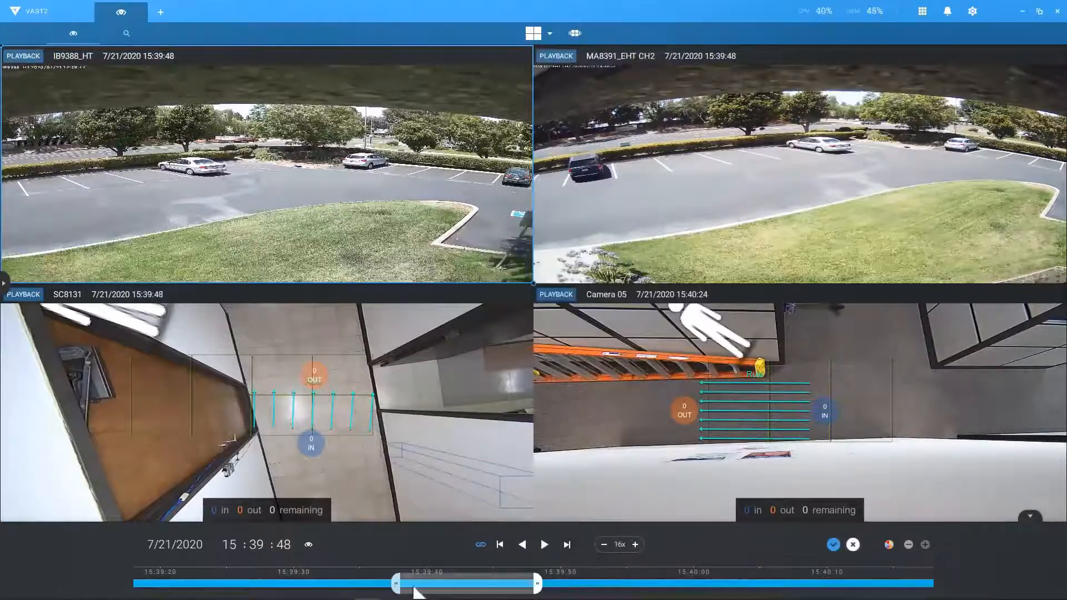
{"action": "left_click", "coordinate": [452, 584]}
{"action": "left_click_drag", "start_coordinate": [464, 592], "coordinate": [491, 592]}
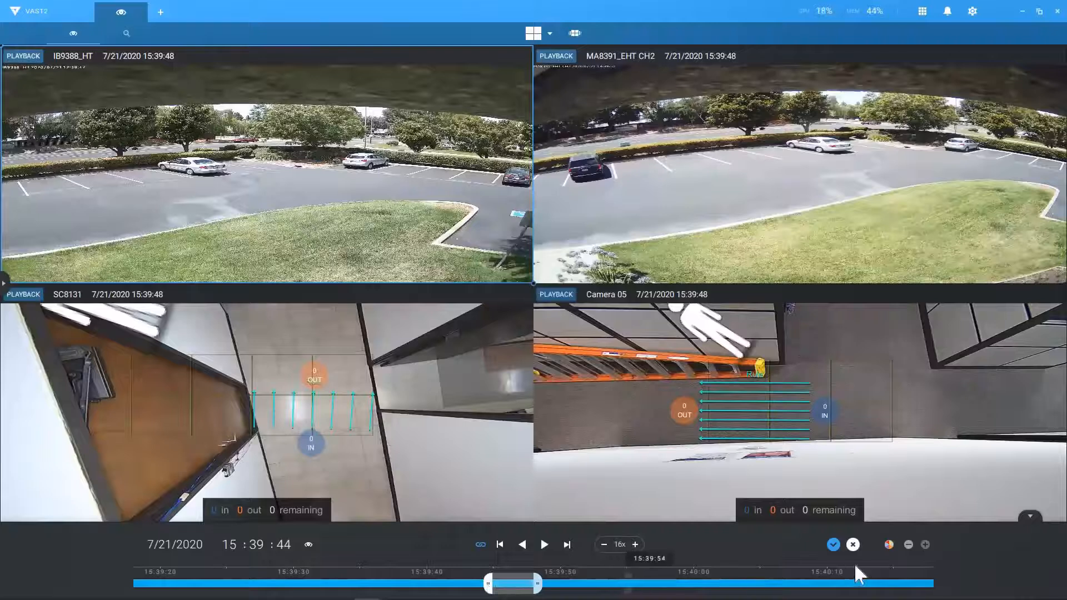
{"action": "left_click", "coordinate": [829, 545]}
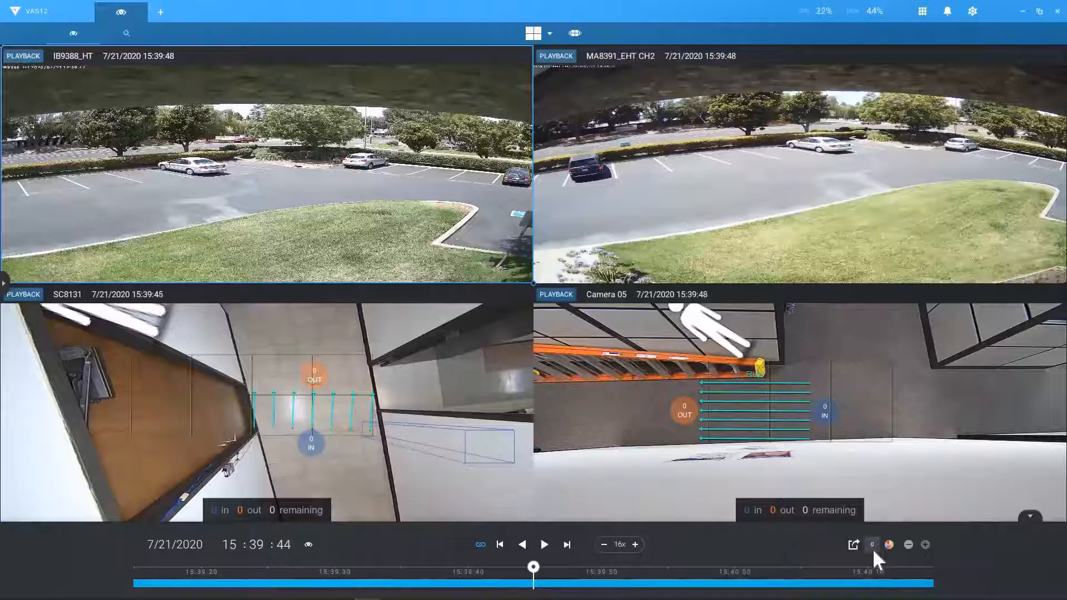
{"action": "left_click", "coordinate": [872, 548]}
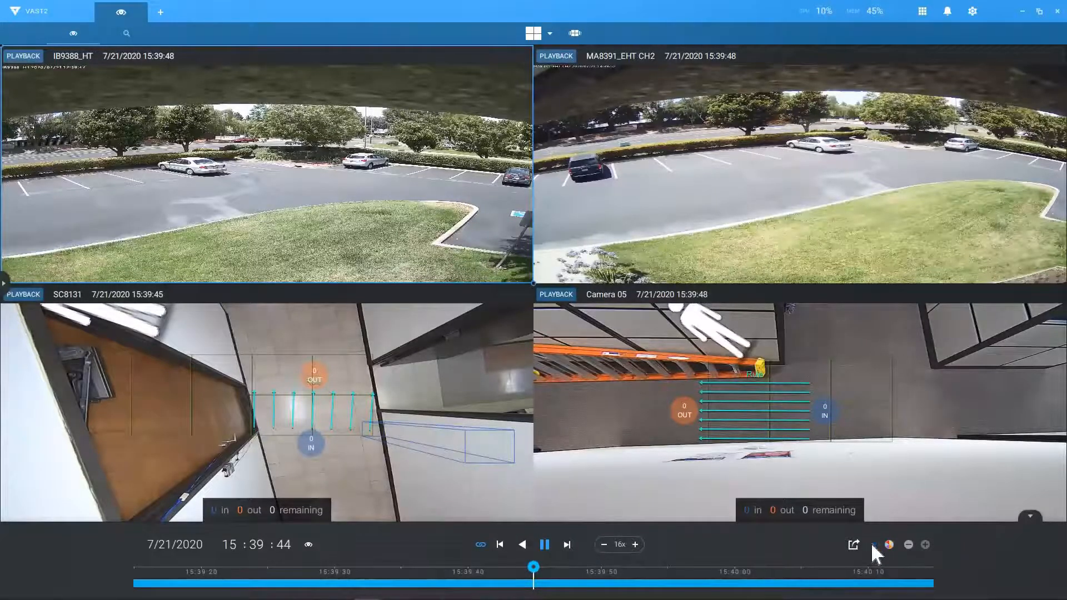
{"action": "left_click", "coordinate": [872, 545]}
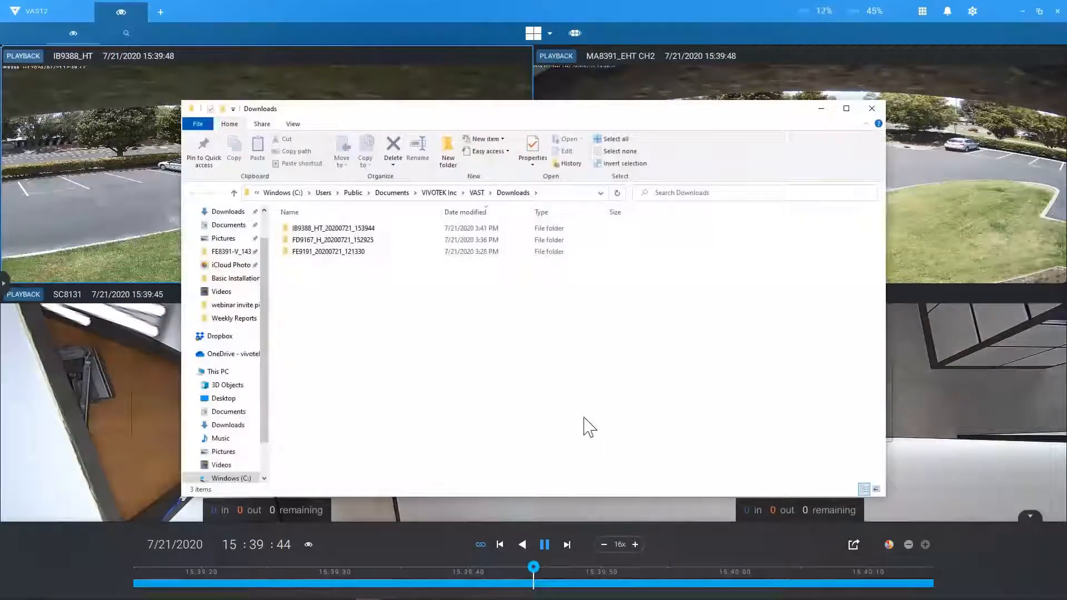
Step: Open the IB9388_HT_20200721_153944 export folder and run its StandalonePlayer.exe
{"action": "left_click", "coordinate": [340, 228]}
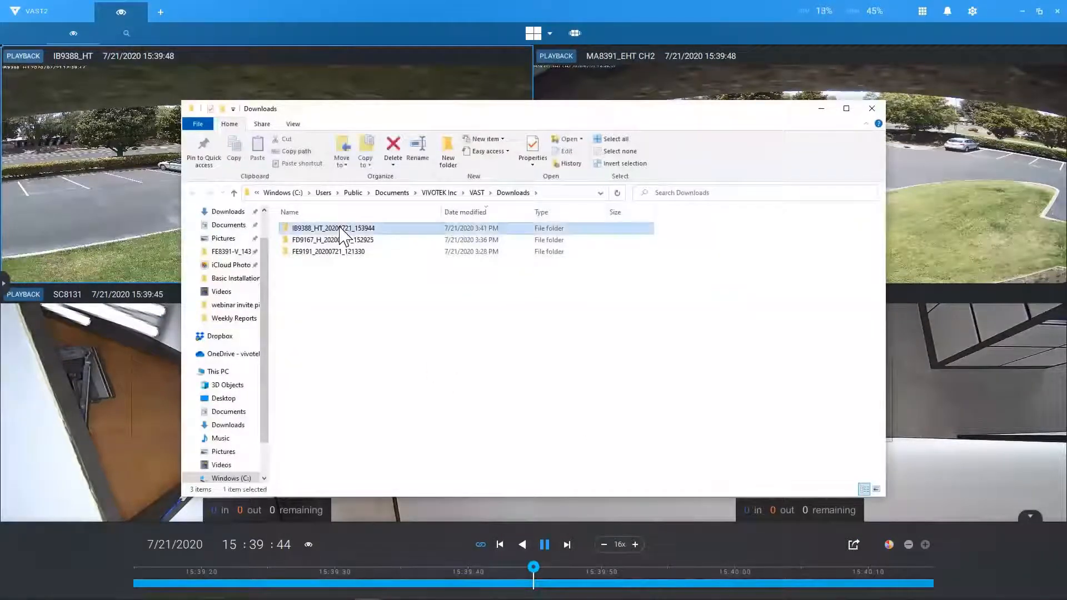
{"action": "double_click", "coordinate": [340, 228]}
{"action": "left_click", "coordinate": [334, 263]}
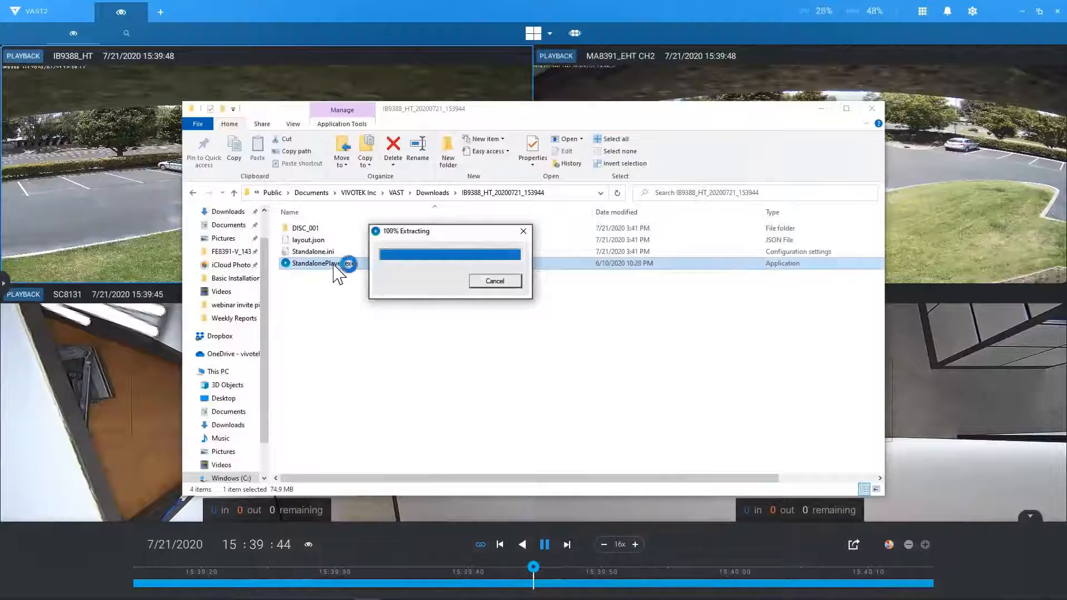
{"action": "double_click", "coordinate": [333, 263]}
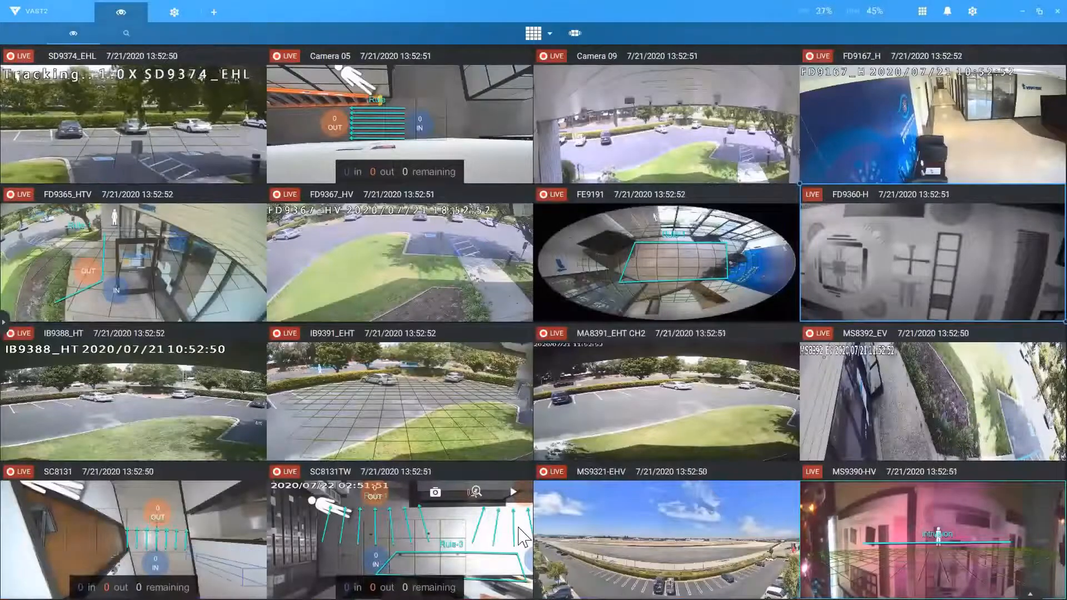
Step: Try the 1+9 and 4x4 layouts, settle on 3x3, and stretch FD9360-H over two middle cells
{"action": "left_click", "coordinate": [548, 32]}
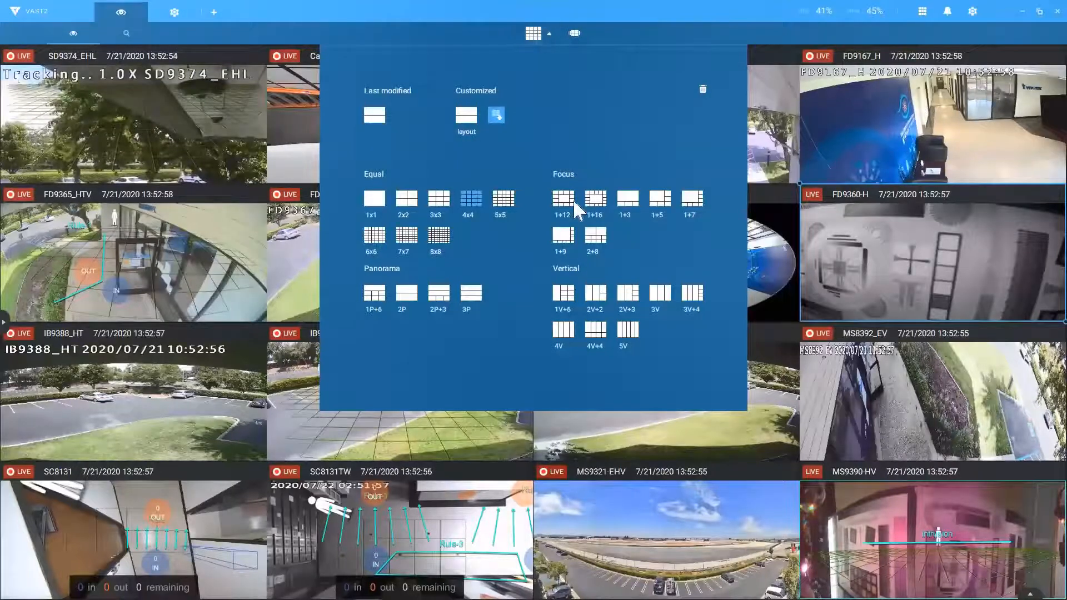
{"action": "left_click", "coordinate": [568, 238]}
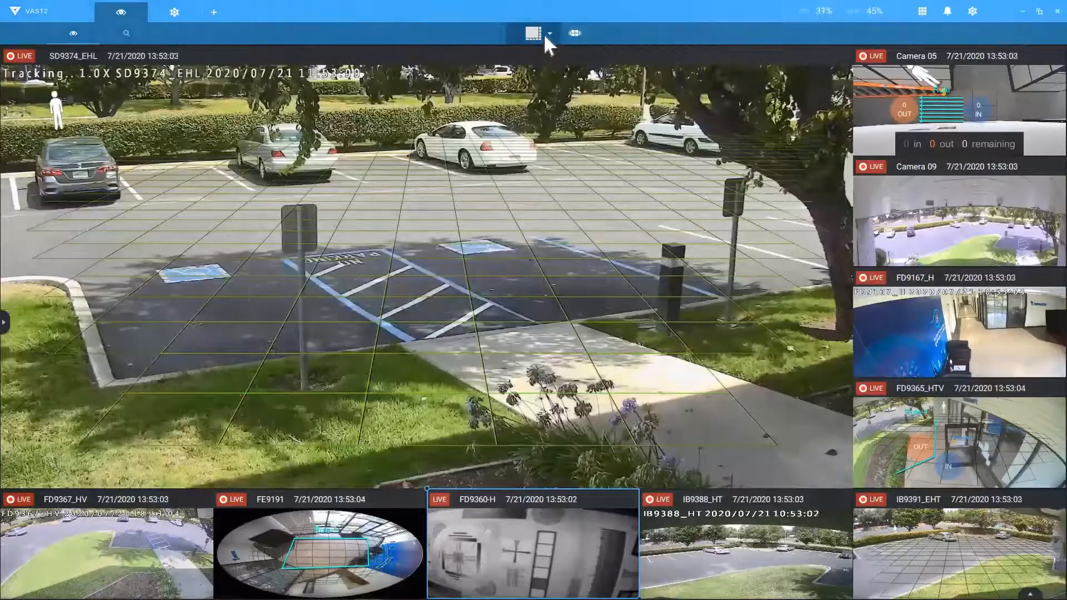
{"action": "left_click", "coordinate": [547, 35]}
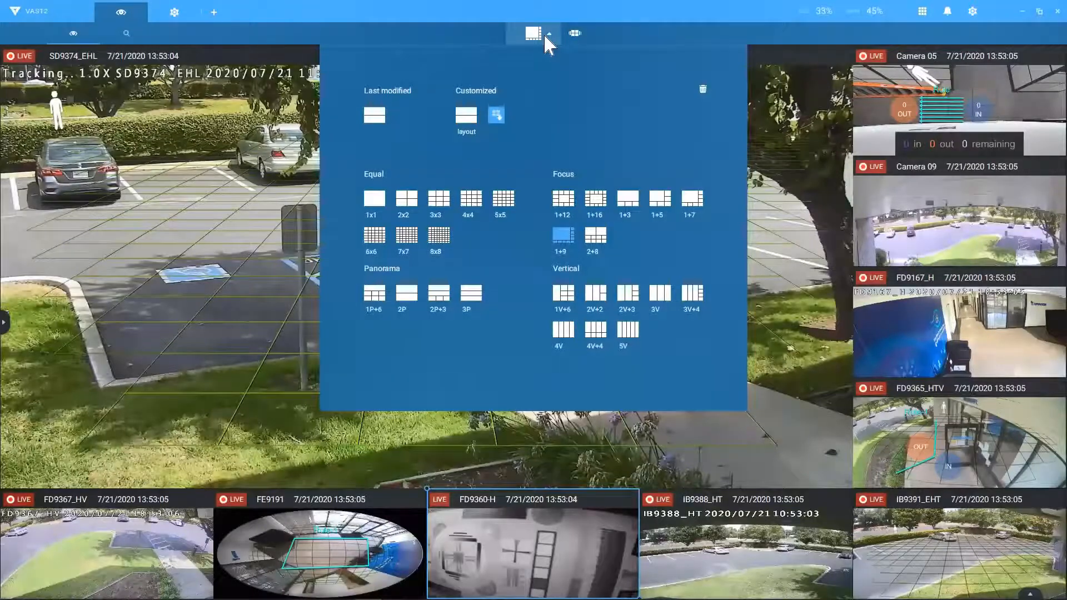
{"action": "left_click", "coordinate": [470, 203]}
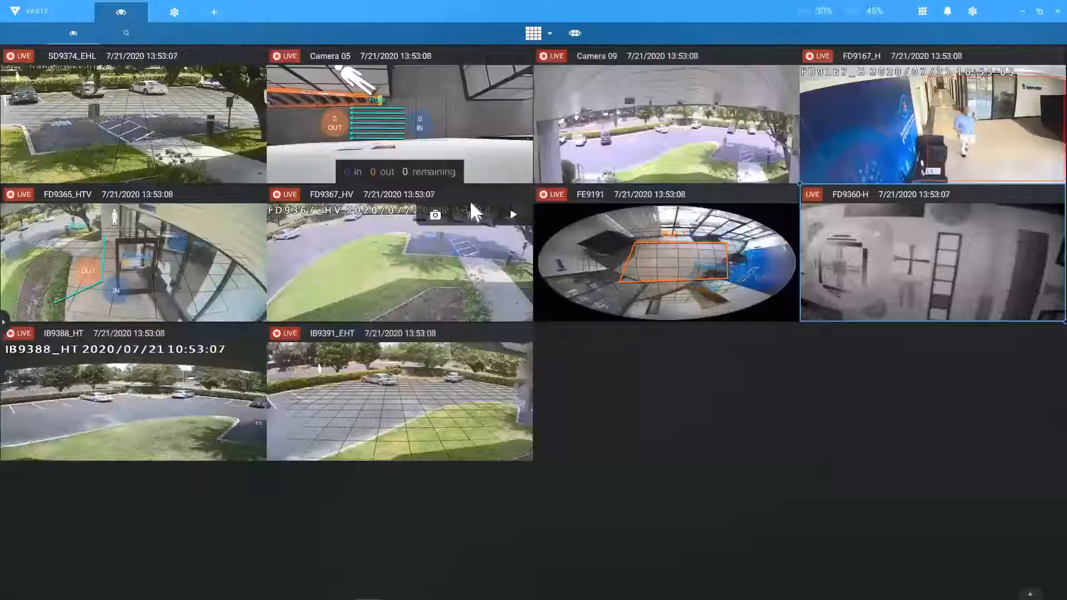
{"action": "left_click", "coordinate": [550, 33]}
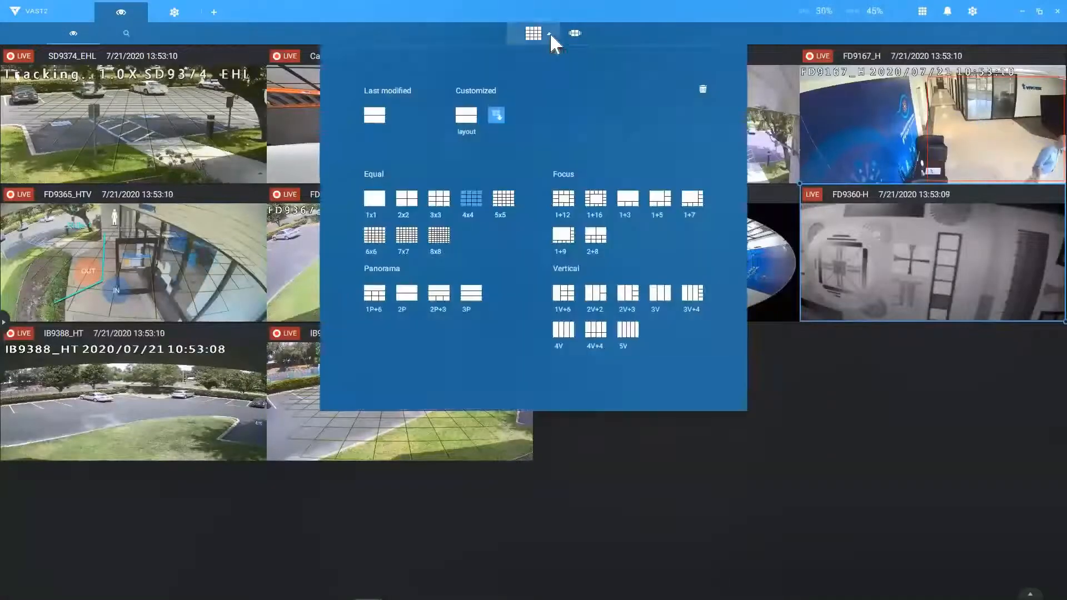
{"action": "left_click", "coordinate": [439, 201]}
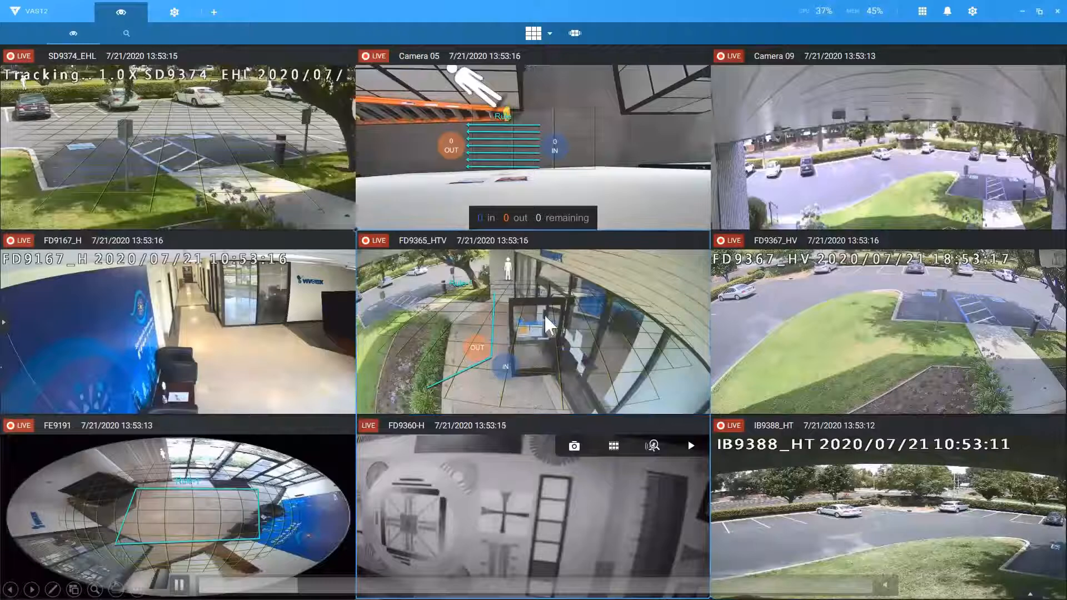
{"action": "left_click_drag", "start_coordinate": [544, 315], "coordinate": [545, 314]}
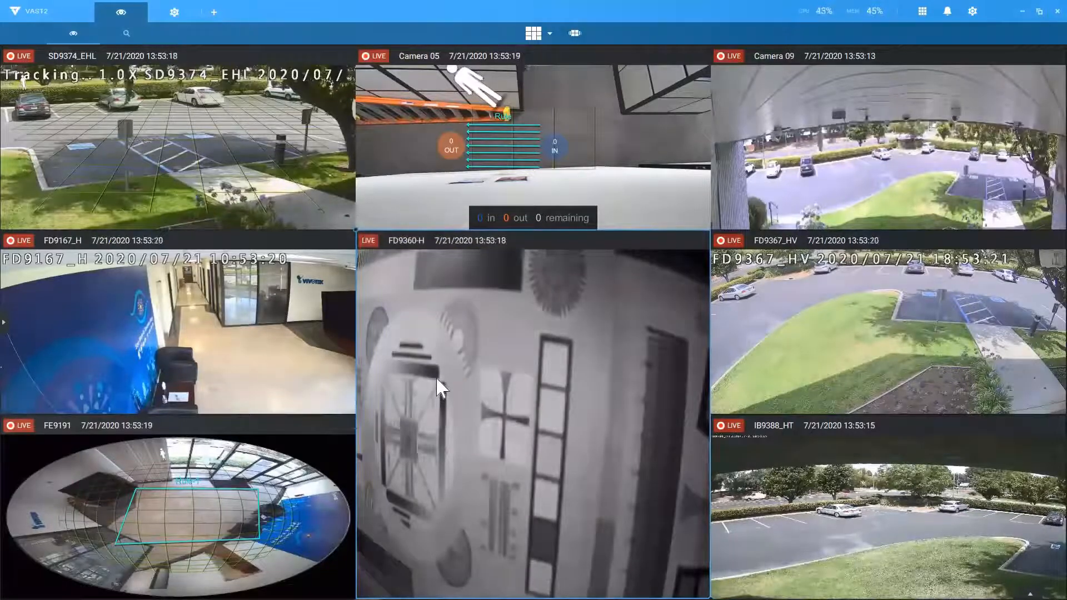
{"action": "mouse_move", "coordinate": [335, 473]}
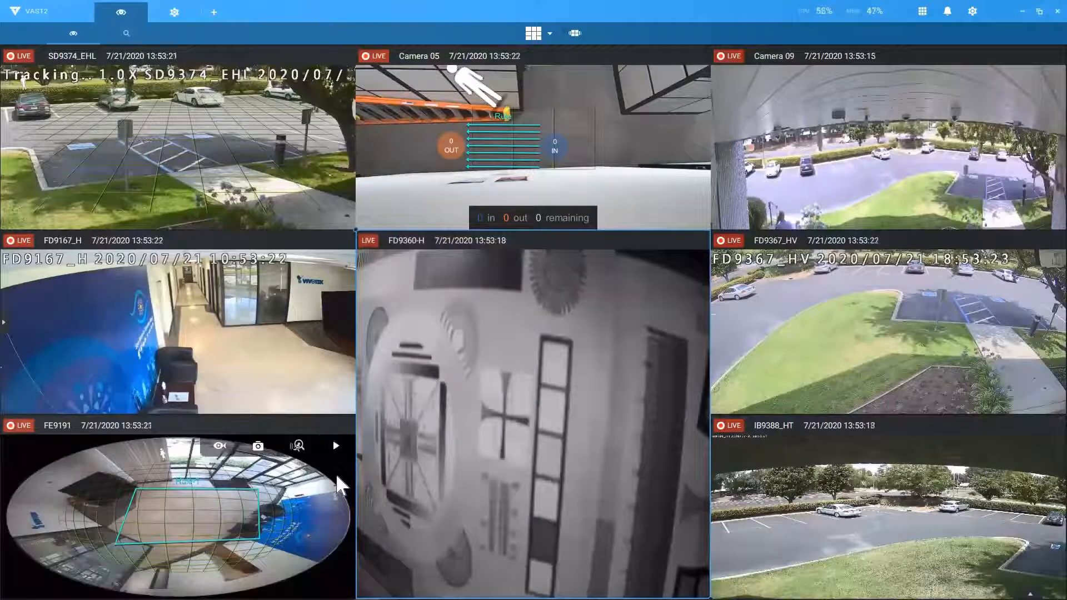
Step: Enlarge FE9191, then place MS9321-EHV in the top-left tile stretched across the top row
{"action": "left_click", "coordinate": [336, 473]}
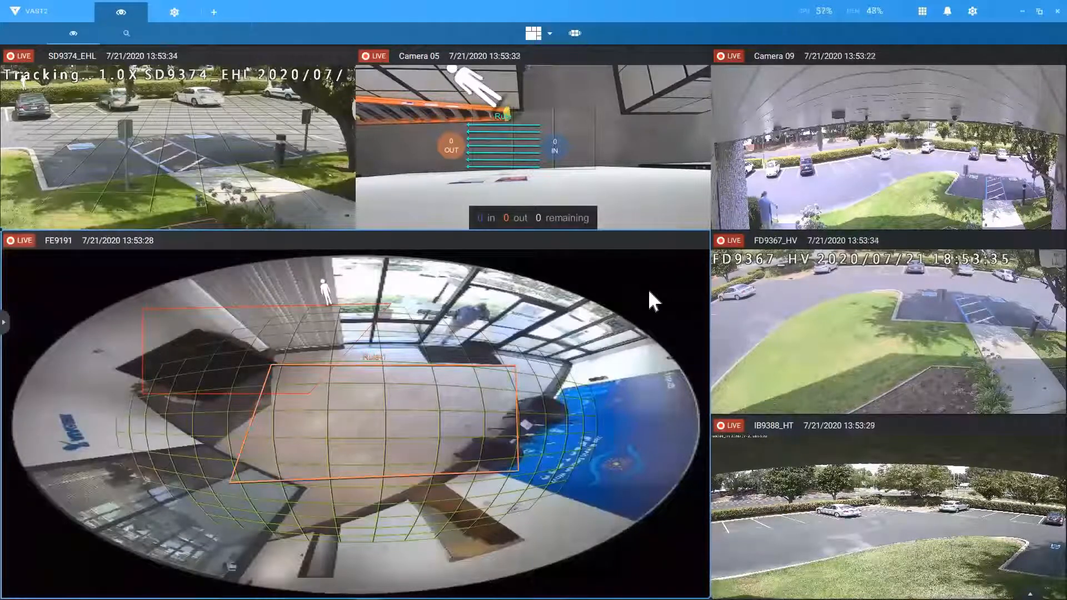
{"action": "scroll", "coordinate": [649, 291], "scroll_direction": "up", "scroll_amount": 2}
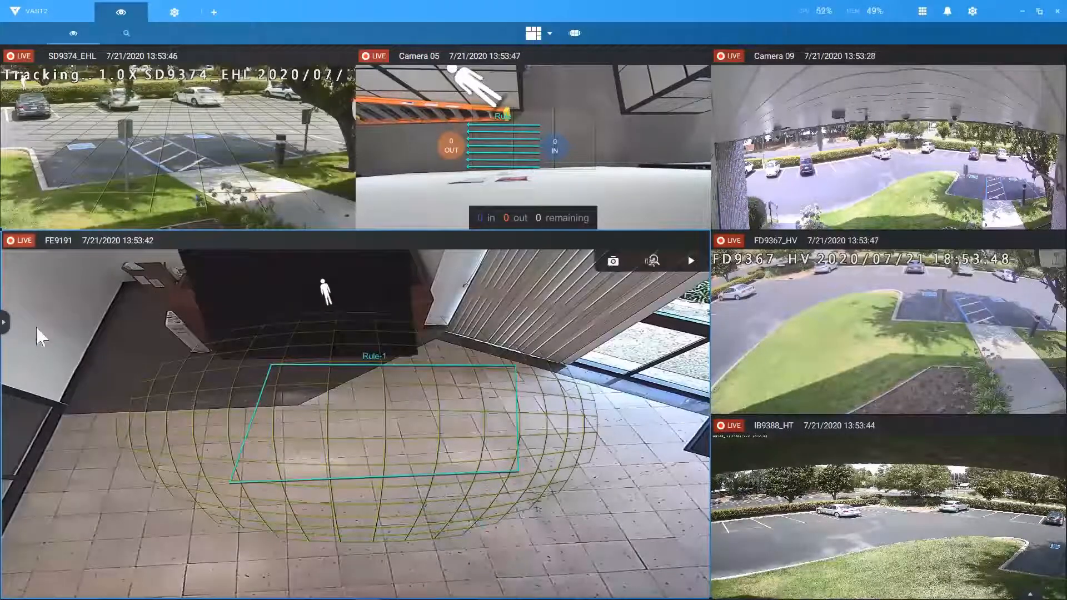
{"action": "left_click", "coordinate": [3, 325]}
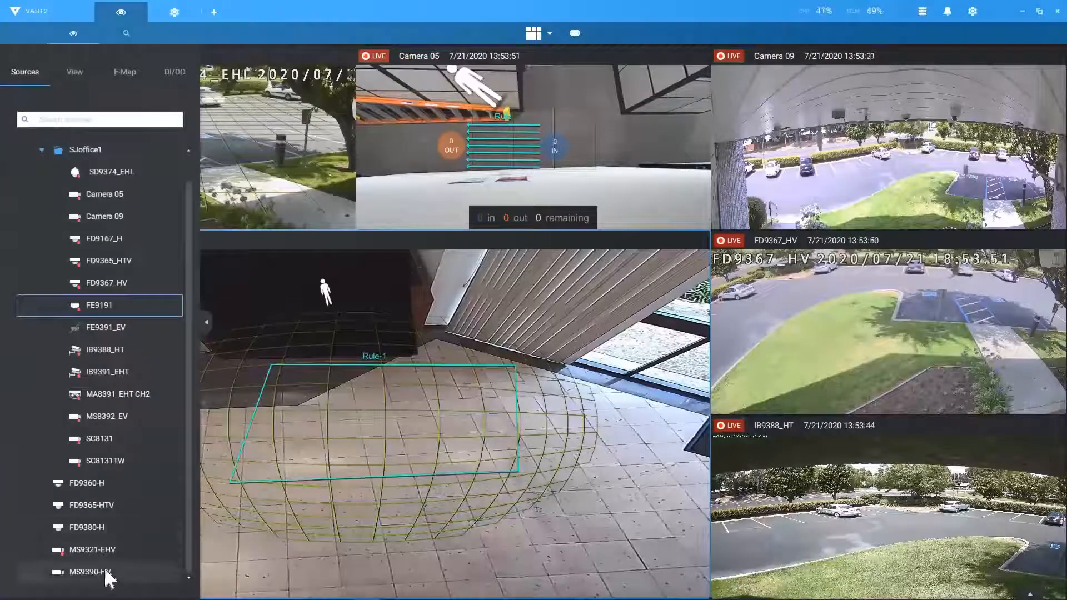
{"action": "left_click_drag", "start_coordinate": [261, 224], "coordinate": [284, 179]}
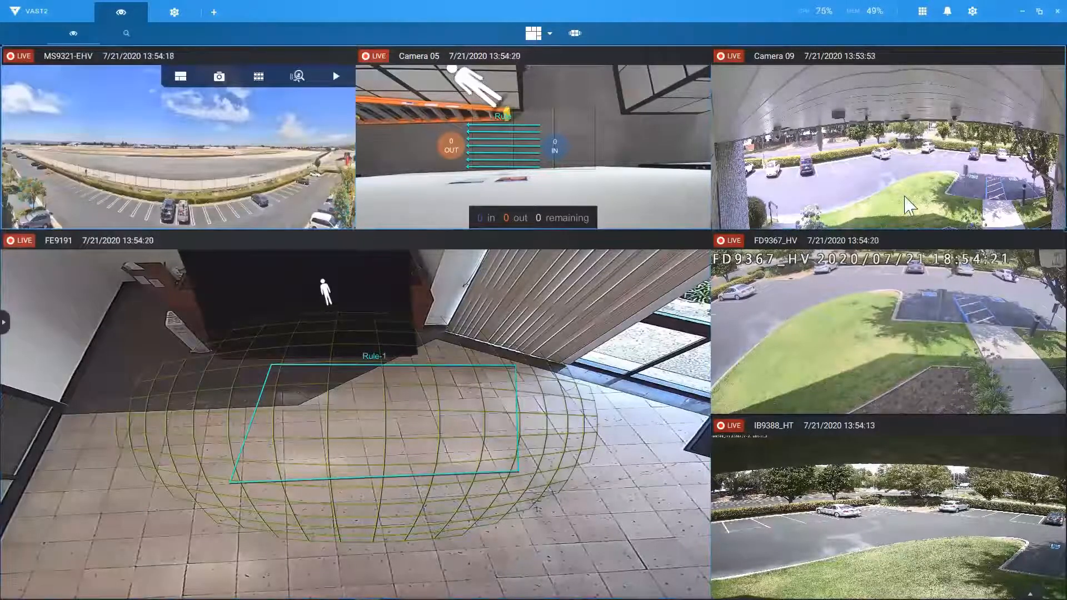
{"action": "left_click_drag", "start_coordinate": [904, 196], "coordinate": [905, 196]}
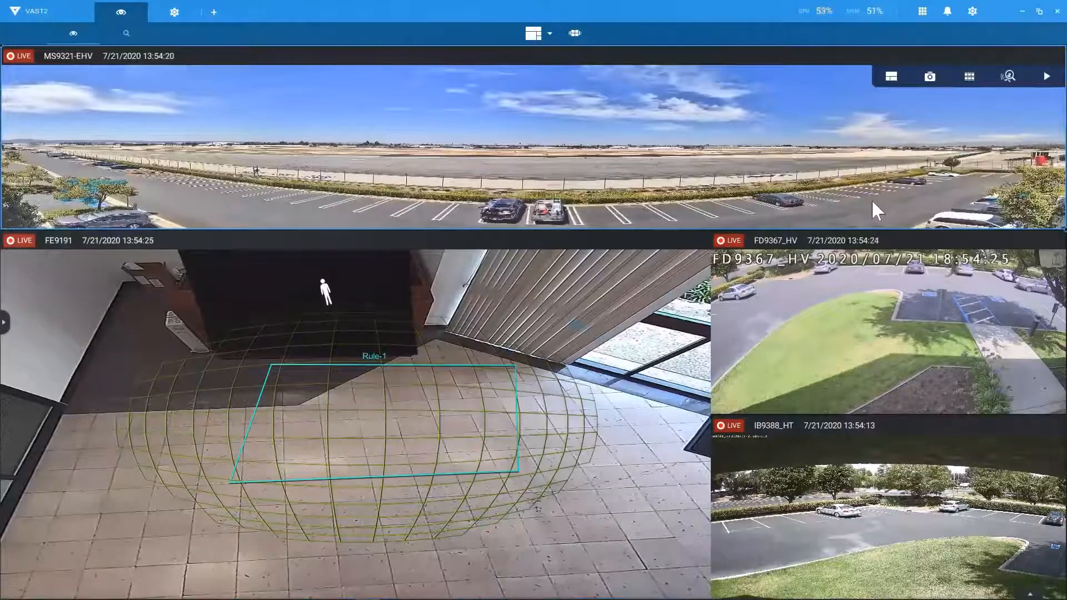
Step: Save the layout with MS9321-EHV spanning the top row as a new view named '1'
{"action": "right_click", "coordinate": [856, 185]}
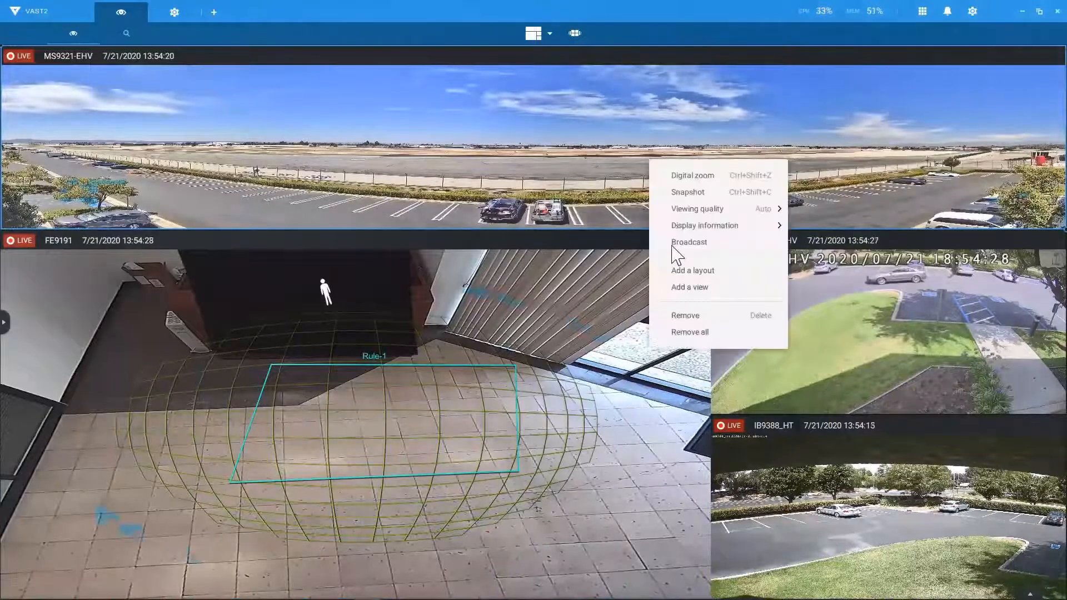
{"action": "left_click", "coordinate": [684, 288]}
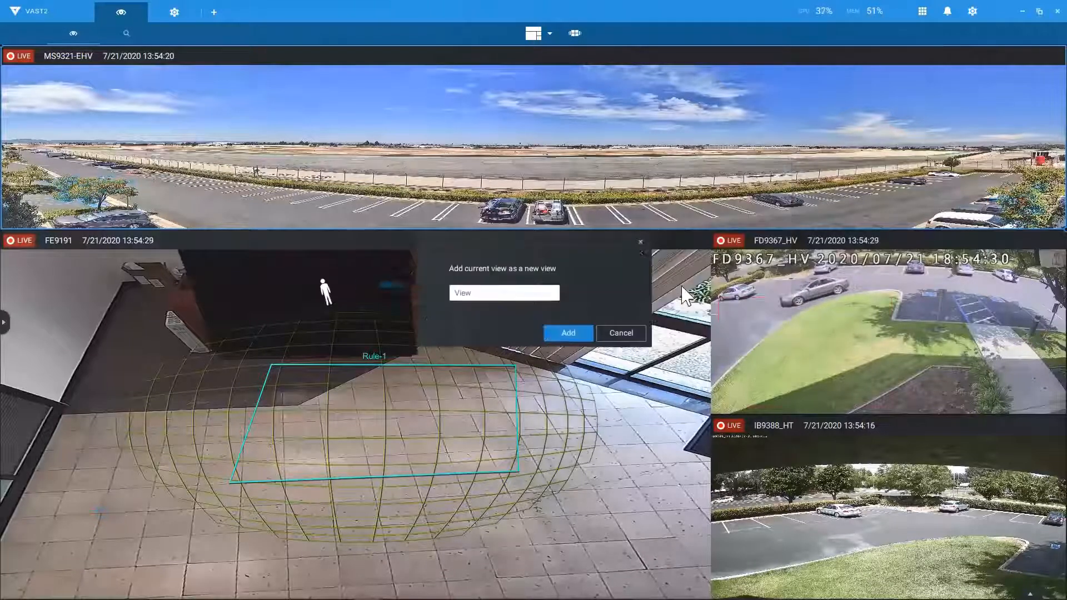
{"action": "double_click", "coordinate": [501, 307]}
{"action": "type", "text": "1"}
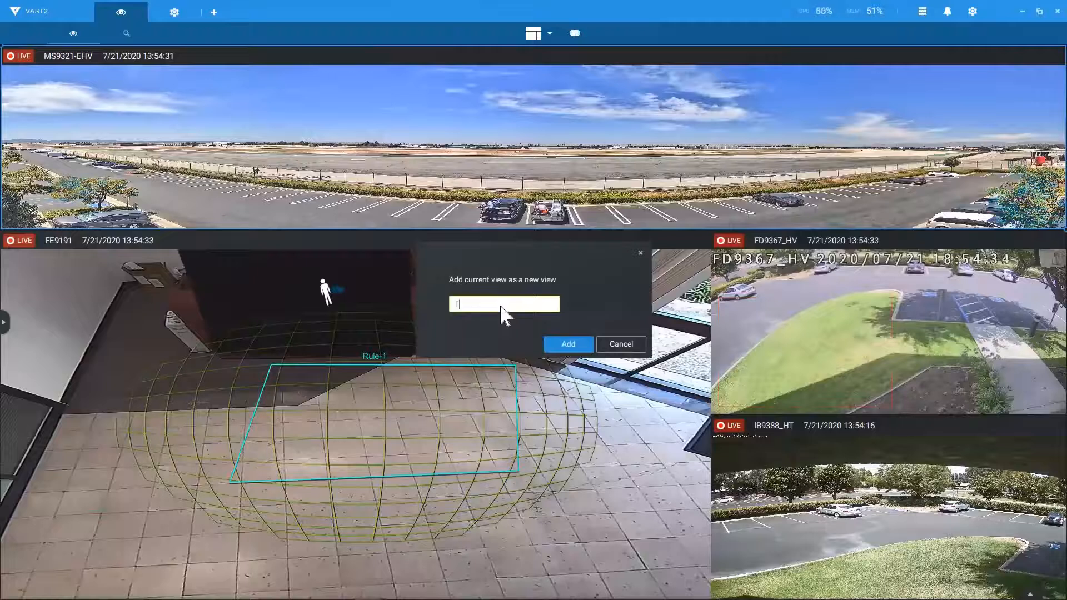
{"action": "left_click", "coordinate": [575, 344]}
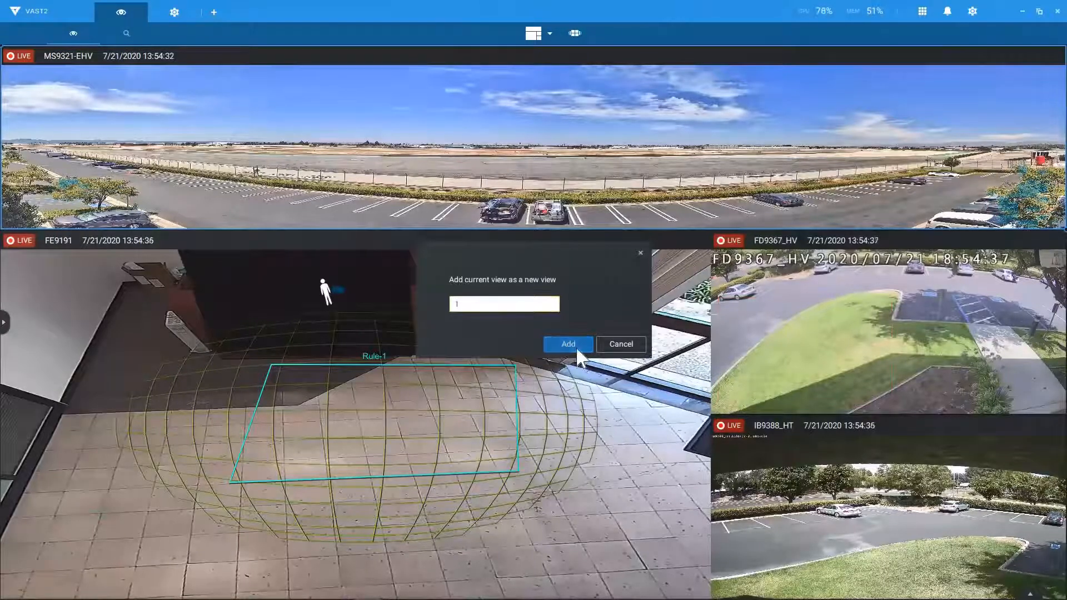
Step: Switch the live view to a 2x2 grid and save it as a new view named '2'
{"action": "left_click", "coordinate": [536, 36]}
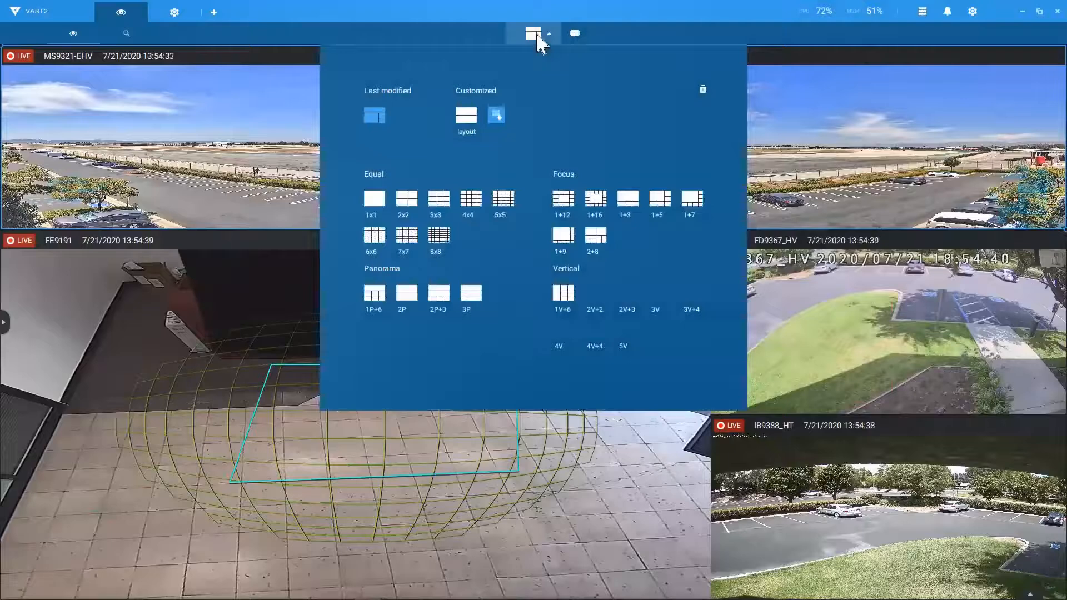
{"action": "left_click", "coordinate": [408, 201]}
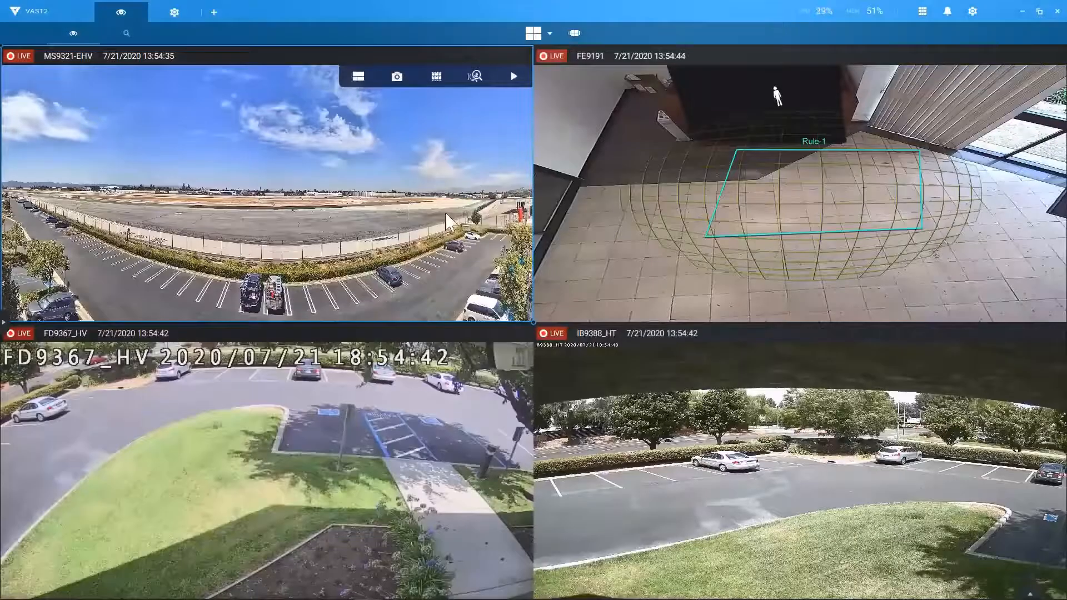
{"action": "right_click", "coordinate": [446, 214]}
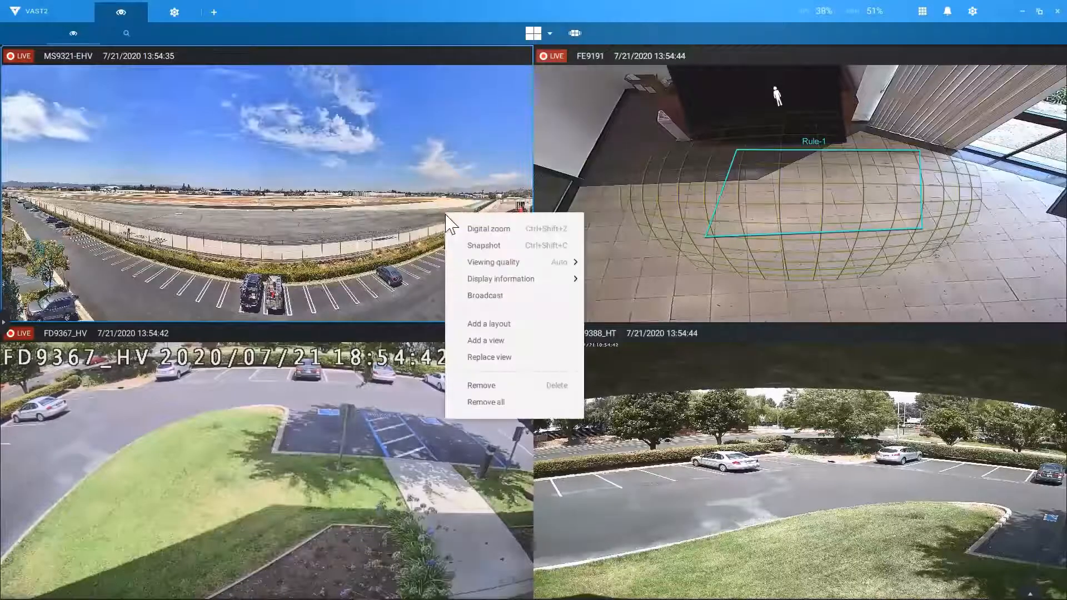
{"action": "left_click", "coordinate": [477, 340]}
{"action": "double_click", "coordinate": [490, 307]}
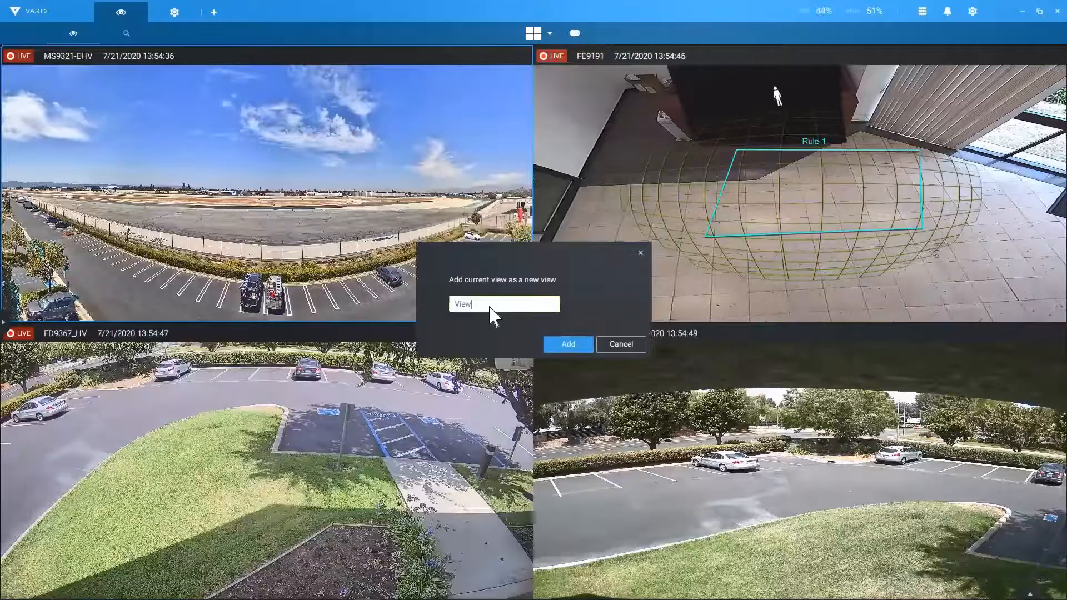
{"action": "type", "text": "1"}
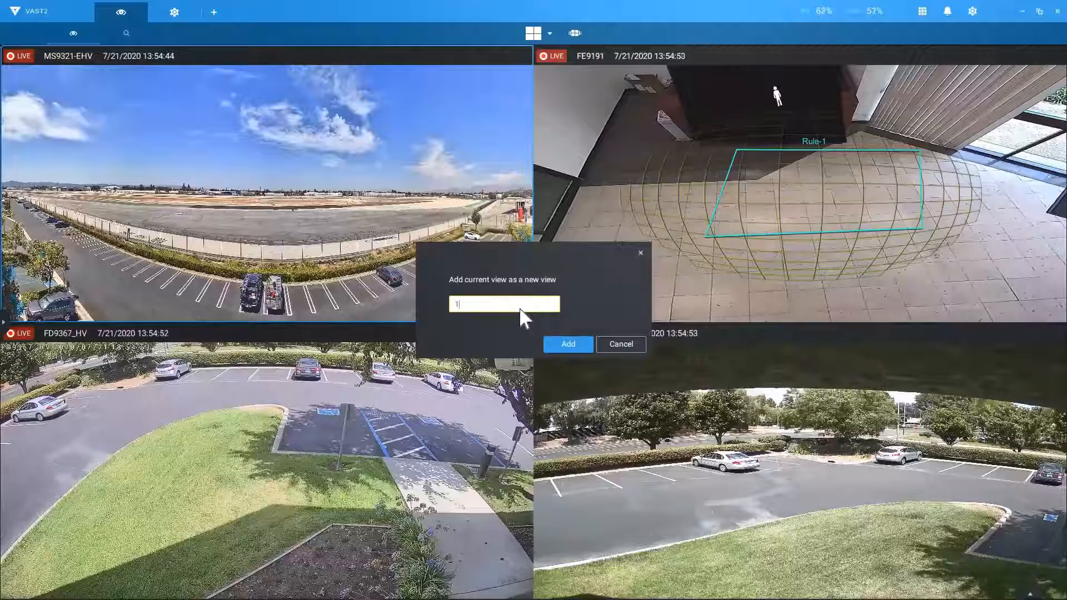
{"action": "key", "text": "BackSpace"}
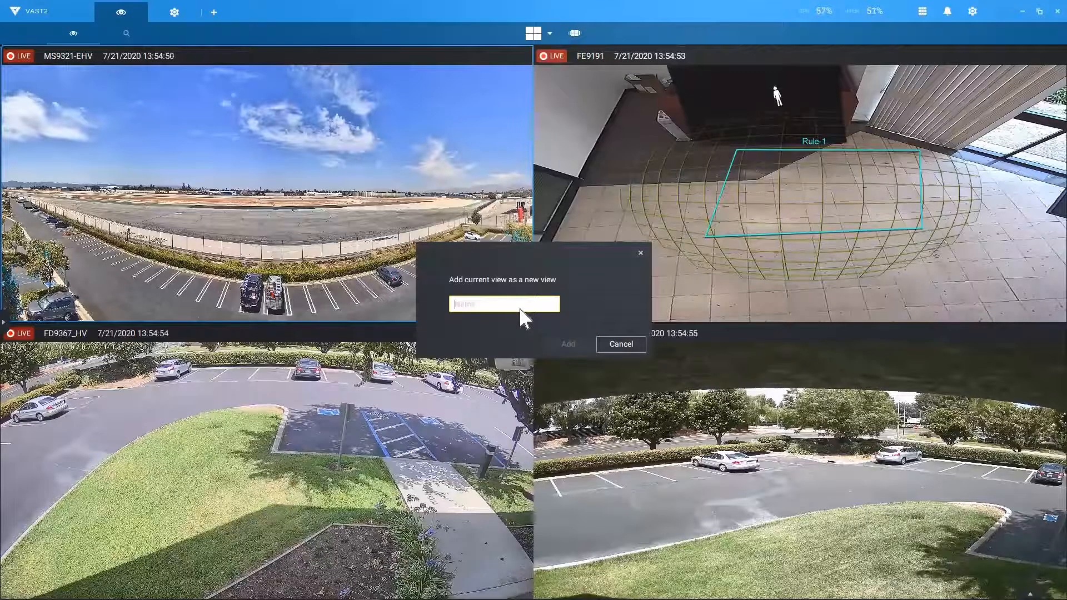
{"action": "type", "text": "2"}
{"action": "key", "text": "Return"}
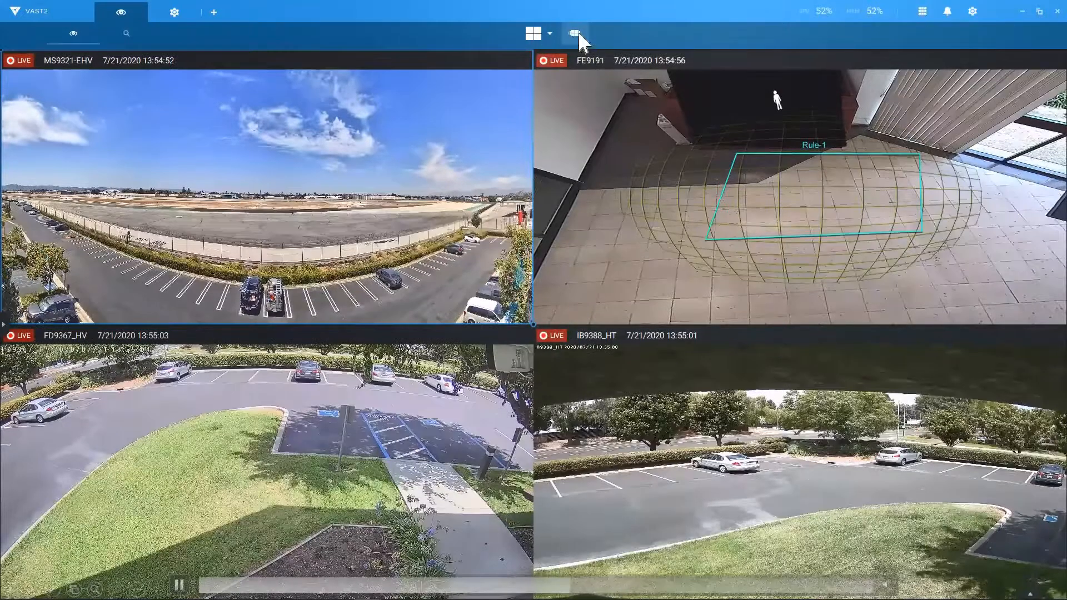
Step: Create a new tour named 'test' and show the saved views list in the side panel
{"action": "left_click", "coordinate": [576, 33]}
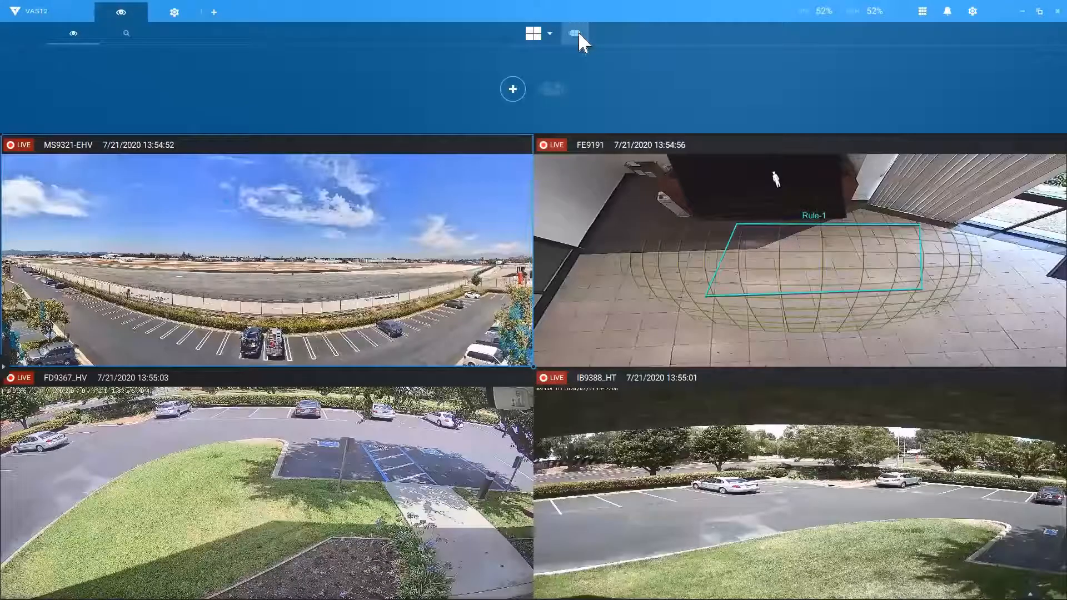
{"action": "left_click", "coordinate": [512, 90]}
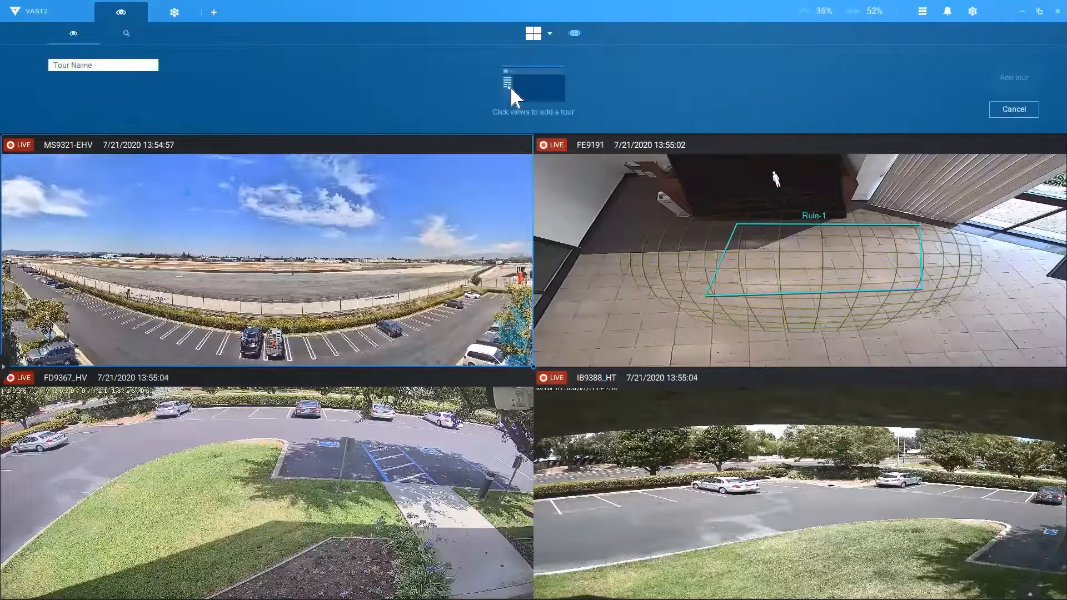
{"action": "left_click", "coordinate": [102, 63]}
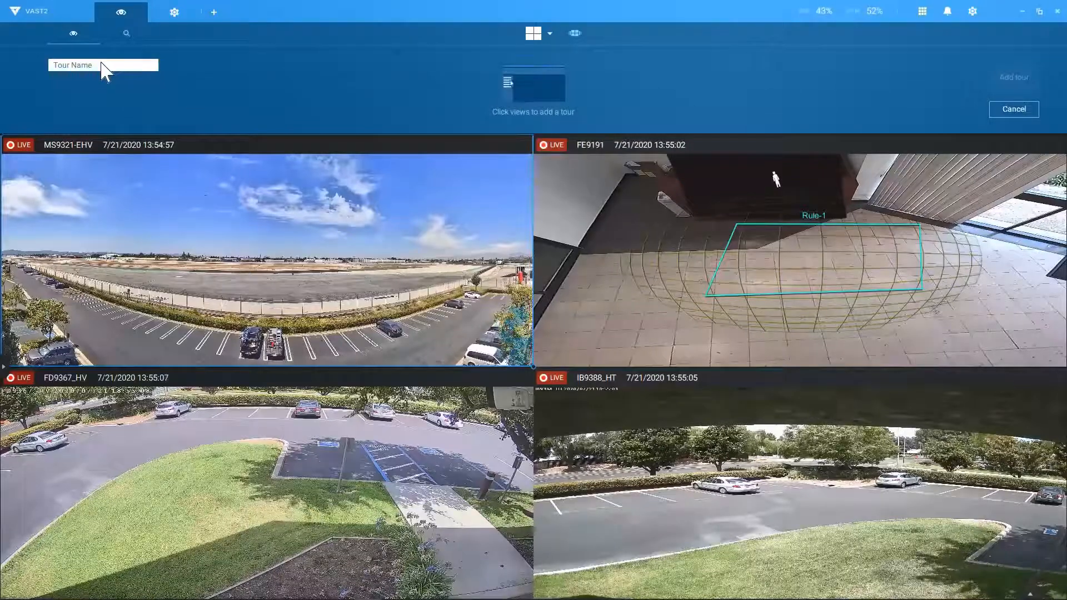
{"action": "key", "text": "ctrl+a"}
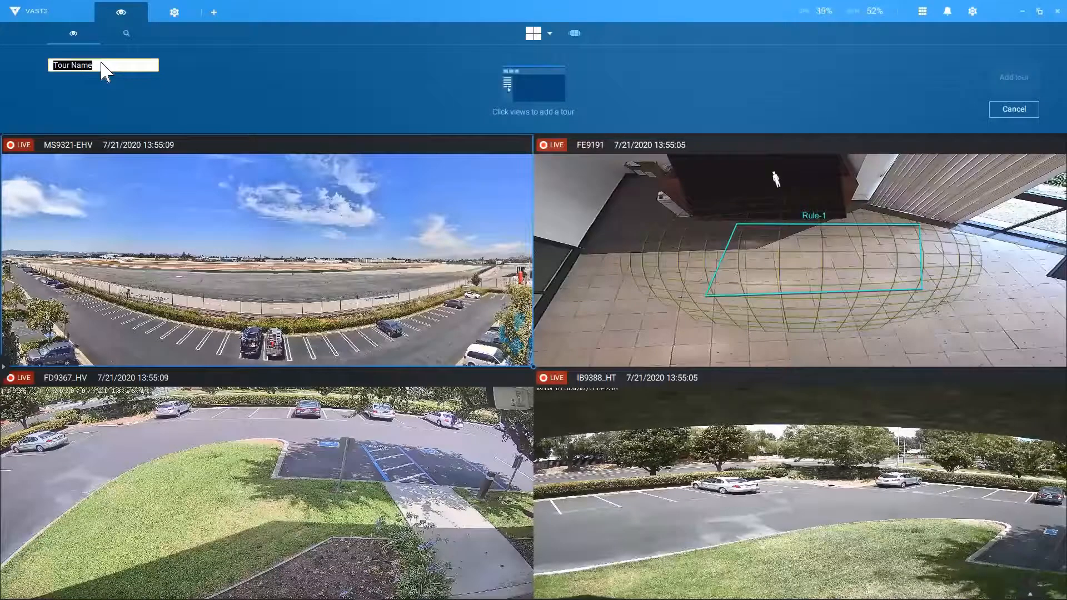
{"action": "type", "text": "test"}
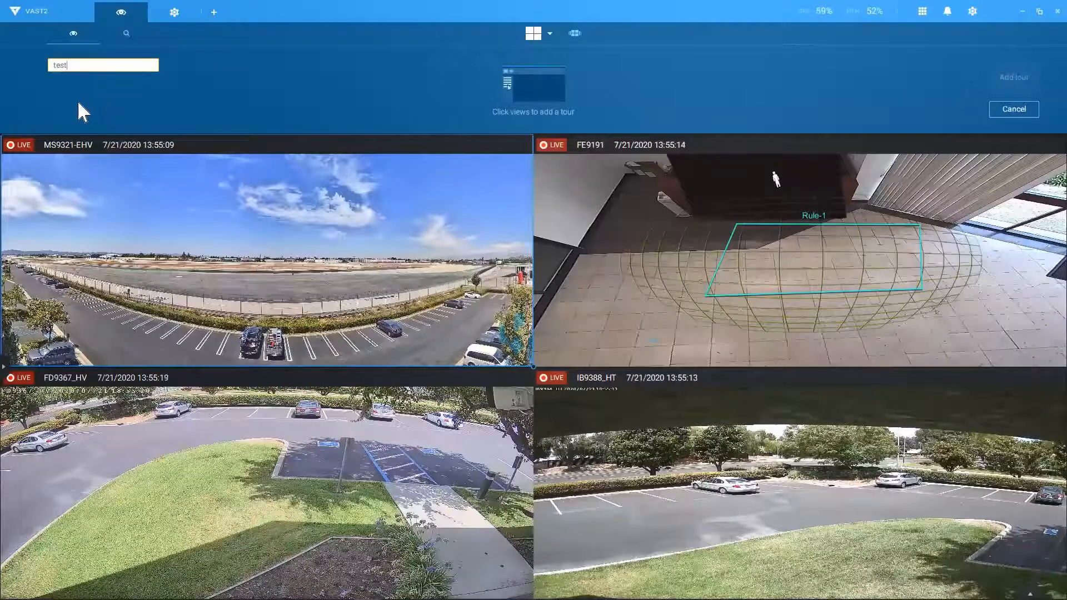
{"action": "left_click", "coordinate": [4, 366]}
{"action": "left_click", "coordinate": [38, 240]}
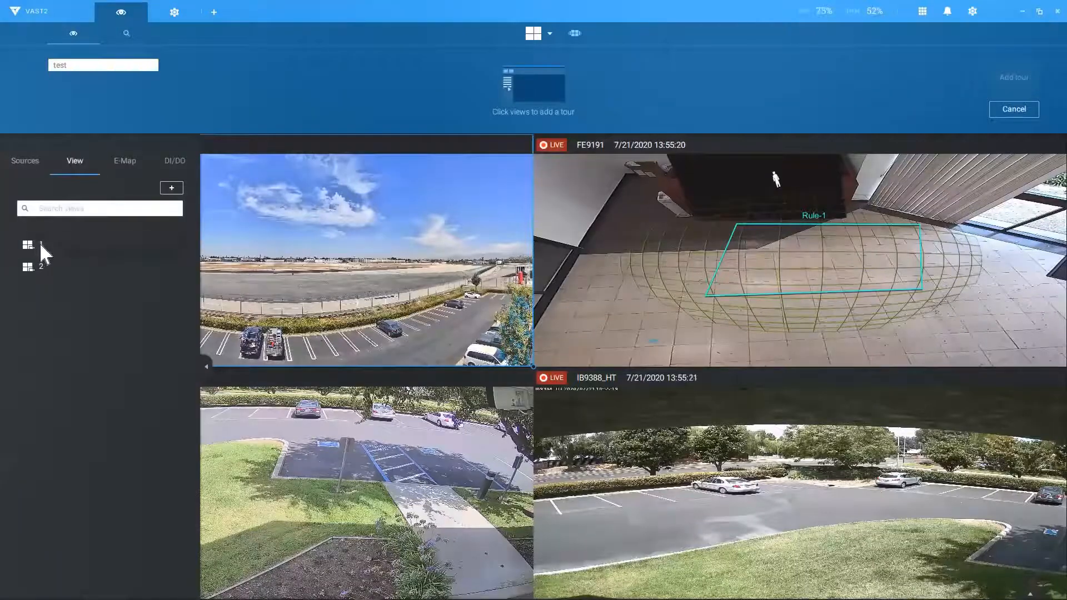
Step: Add saved views 1 and 2 to the 'test' tour, 5 seconds each
{"action": "left_click", "coordinate": [39, 243]}
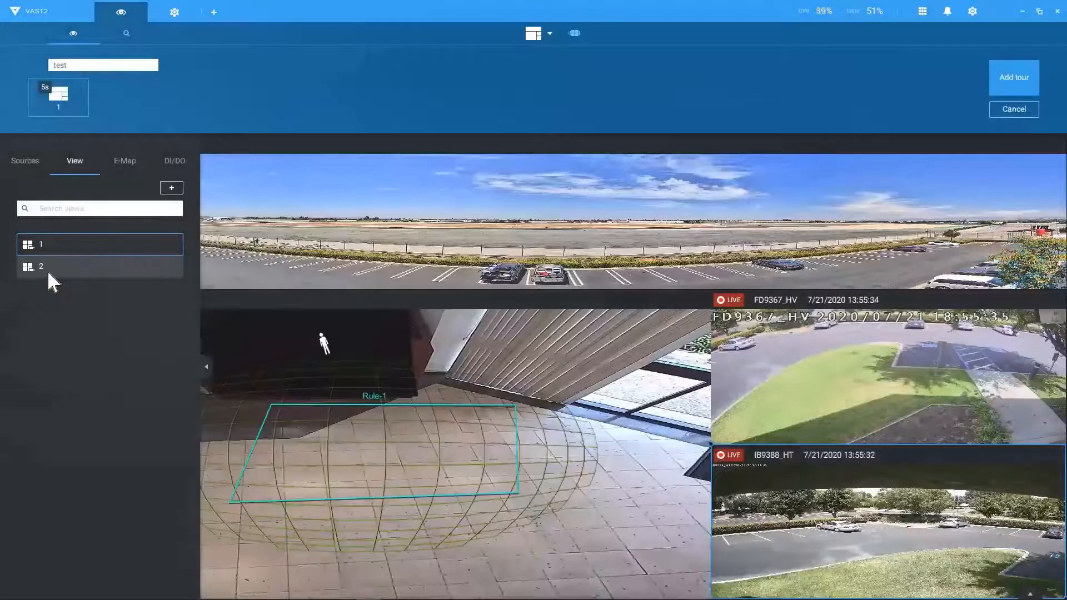
{"action": "left_click", "coordinate": [47, 270]}
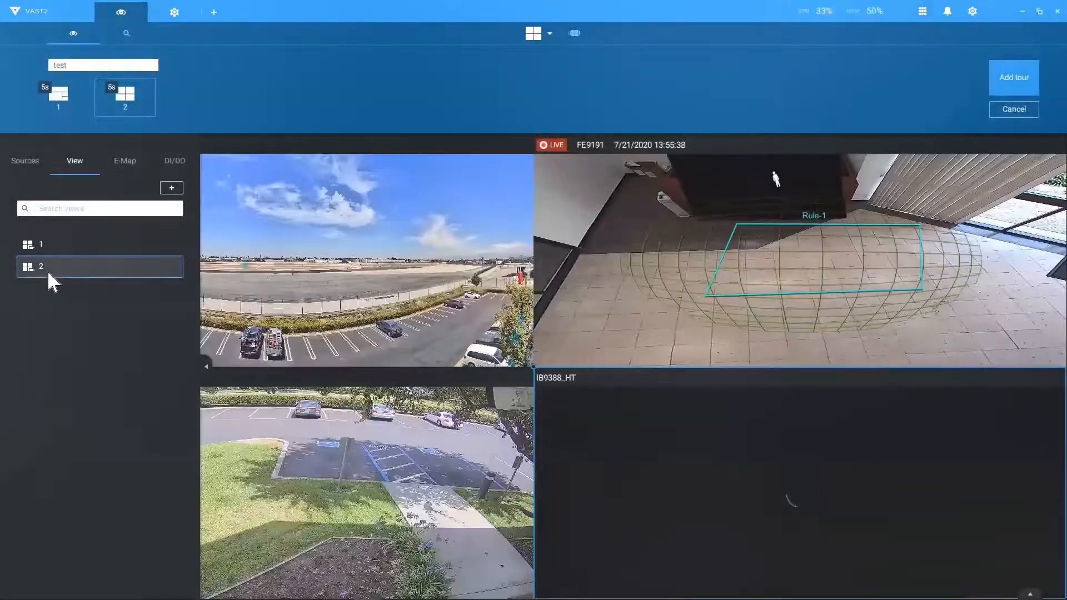
Step: Set view 1's duration in the test tour to 3 seconds, leaving audio tour off
{"action": "mouse_move", "coordinate": [59, 93]}
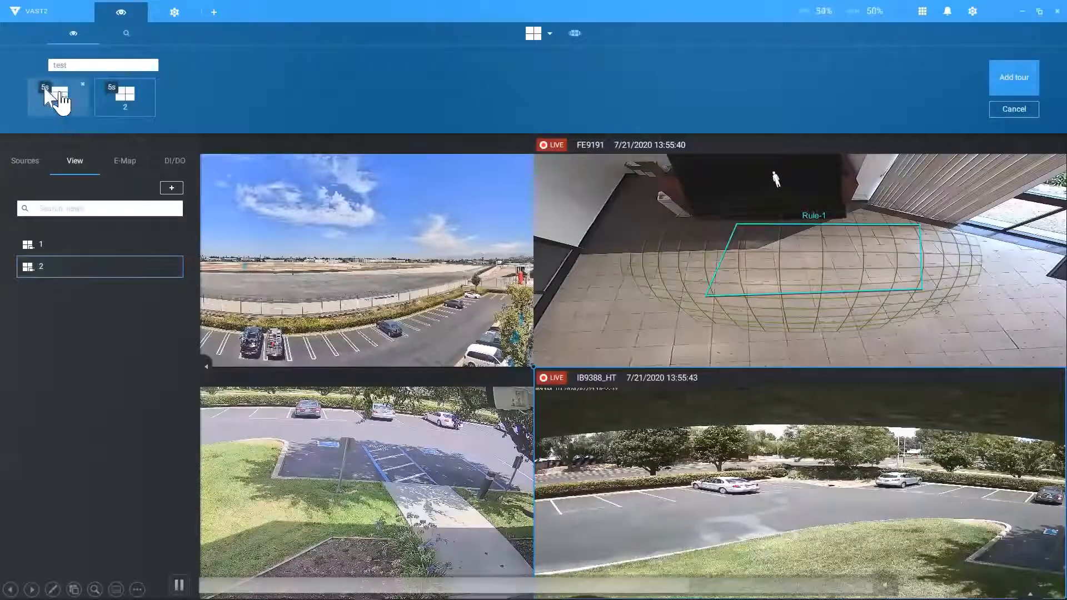
{"action": "left_click", "coordinate": [45, 89]}
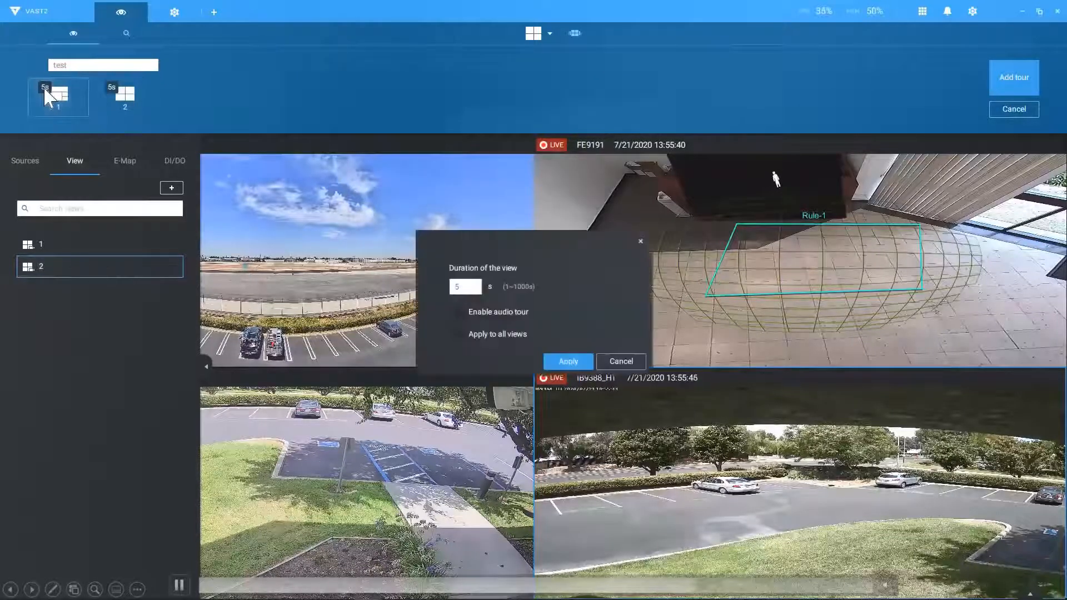
{"action": "left_click", "coordinate": [468, 289]}
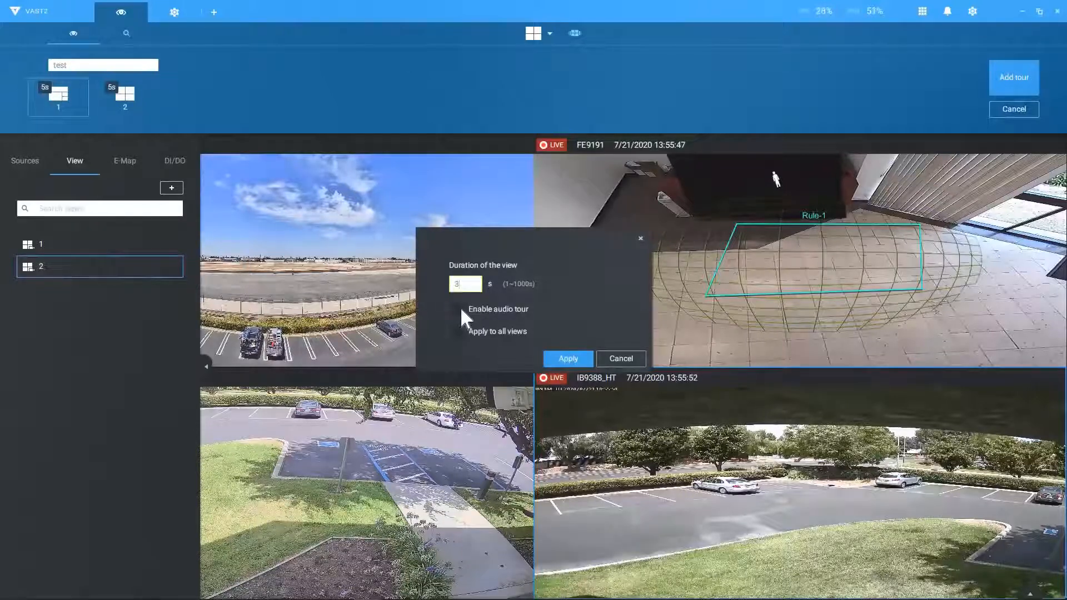
{"action": "left_click", "coordinate": [460, 309]}
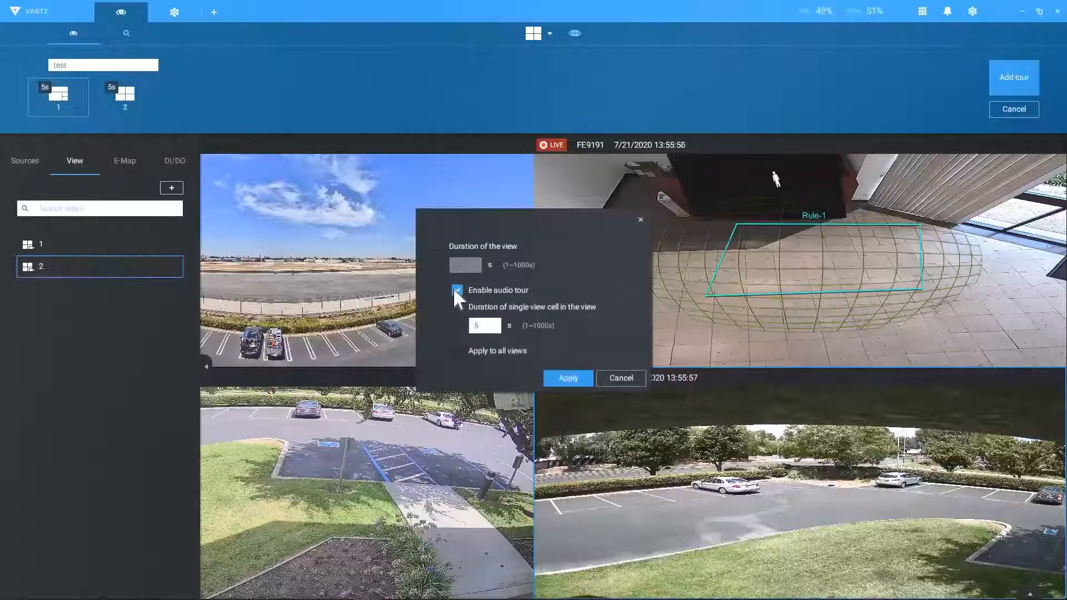
{"action": "left_click", "coordinate": [455, 290]}
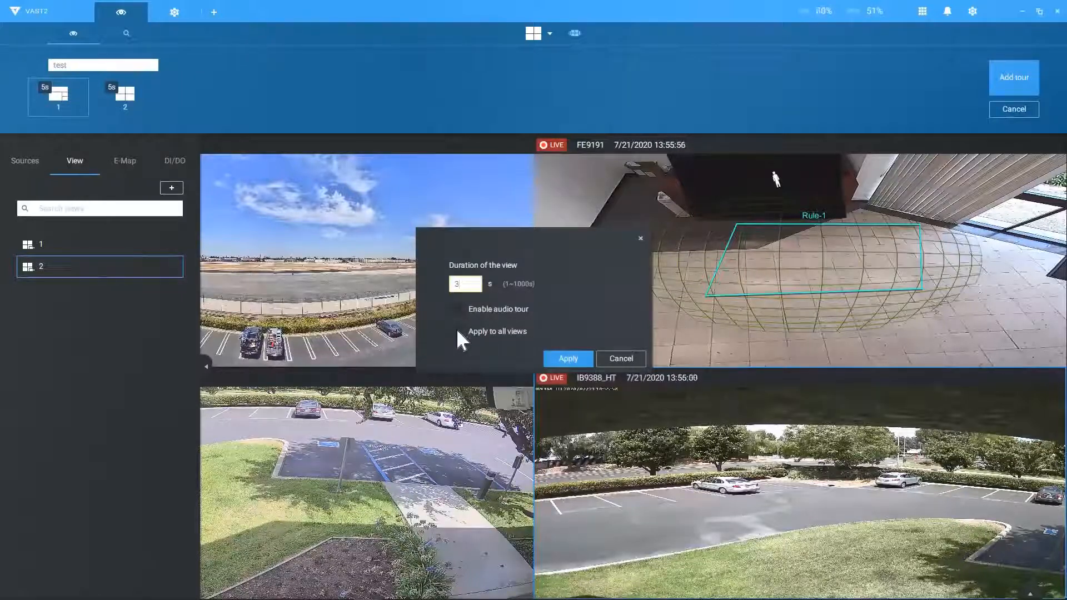
{"action": "left_click", "coordinate": [566, 358]}
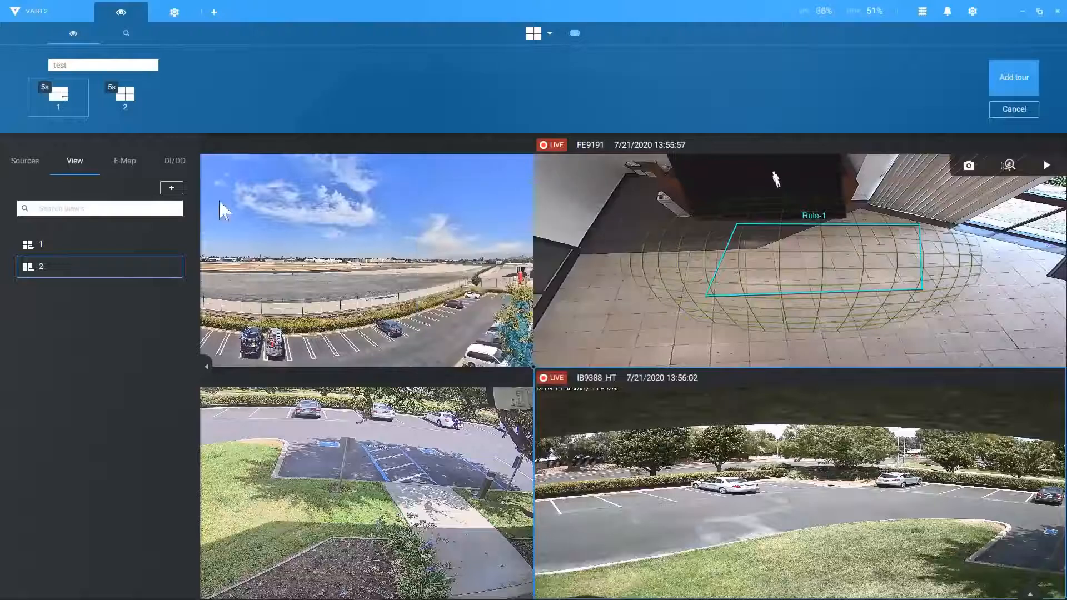
Step: Change view 2's duration from 5 to 4 seconds and save the test tour
{"action": "left_click", "coordinate": [107, 90]}
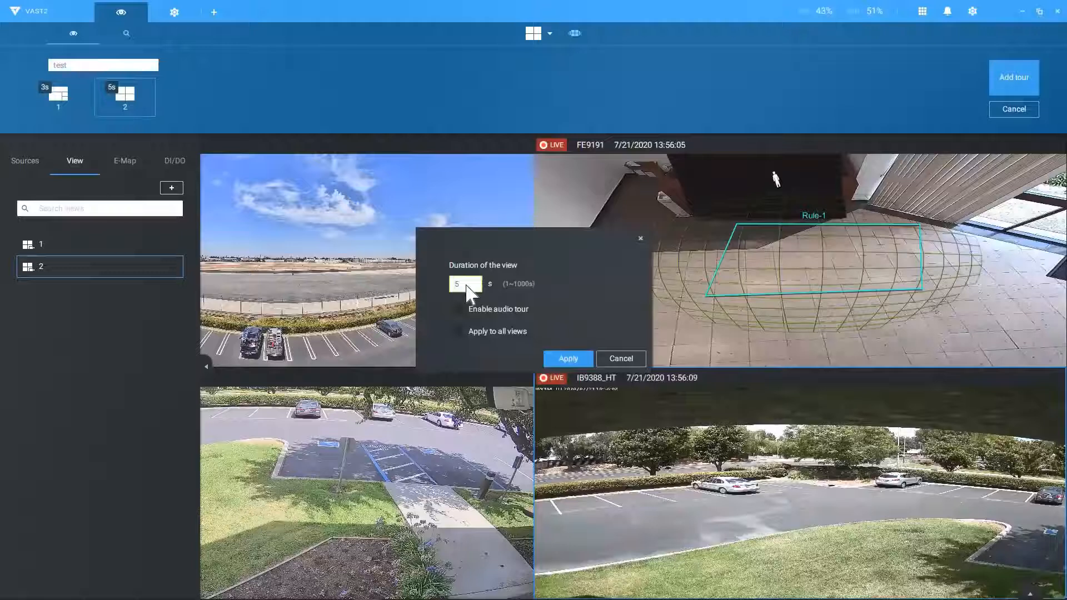
{"action": "key", "text": "BackSpace"}
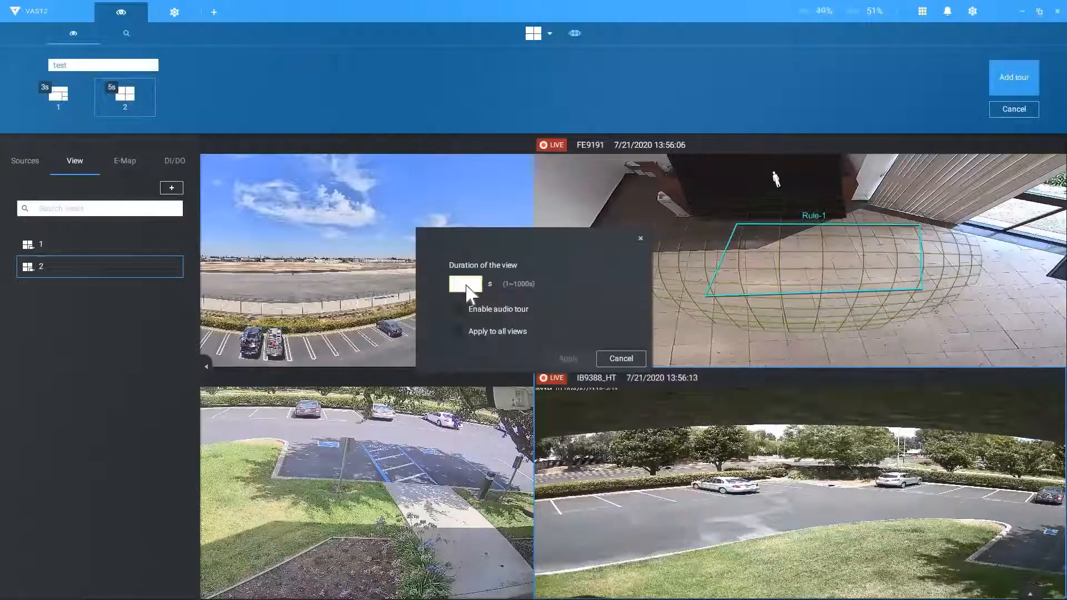
{"action": "type", "text": "4"}
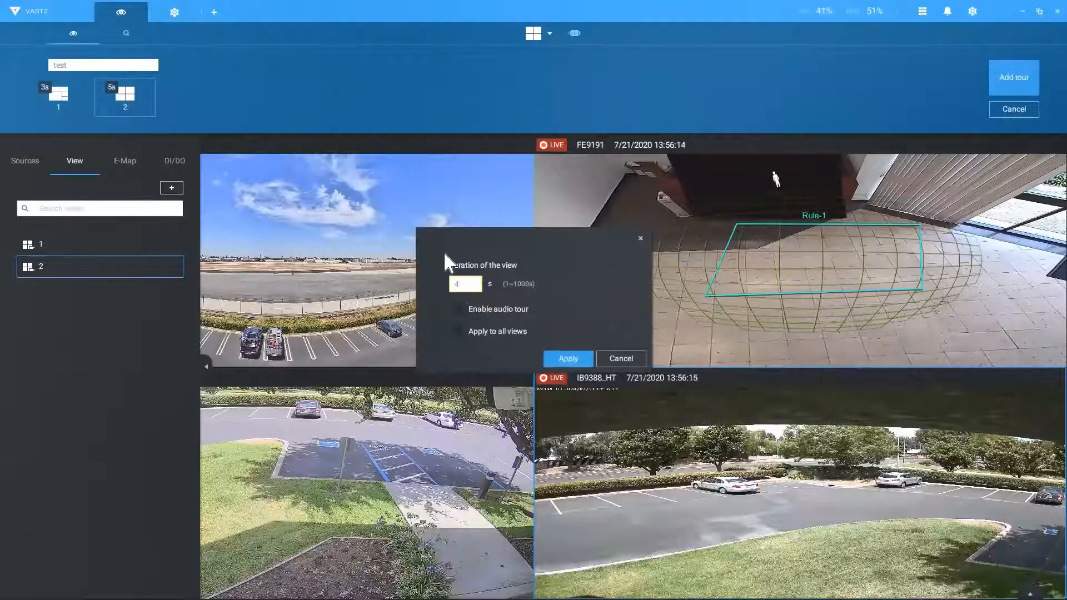
{"action": "left_click", "coordinate": [566, 356]}
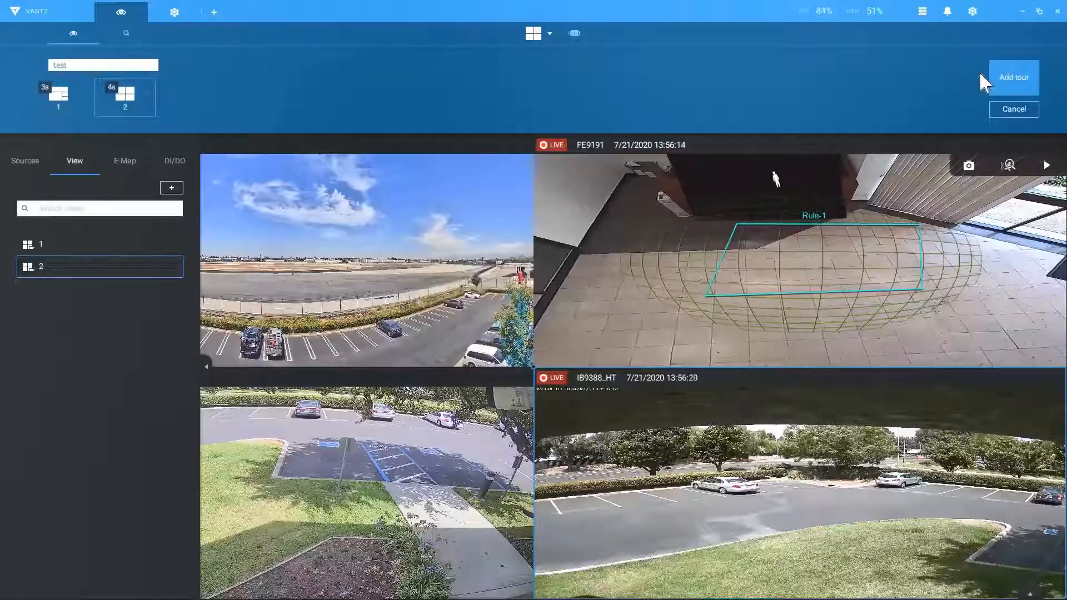
{"action": "left_click", "coordinate": [1027, 78]}
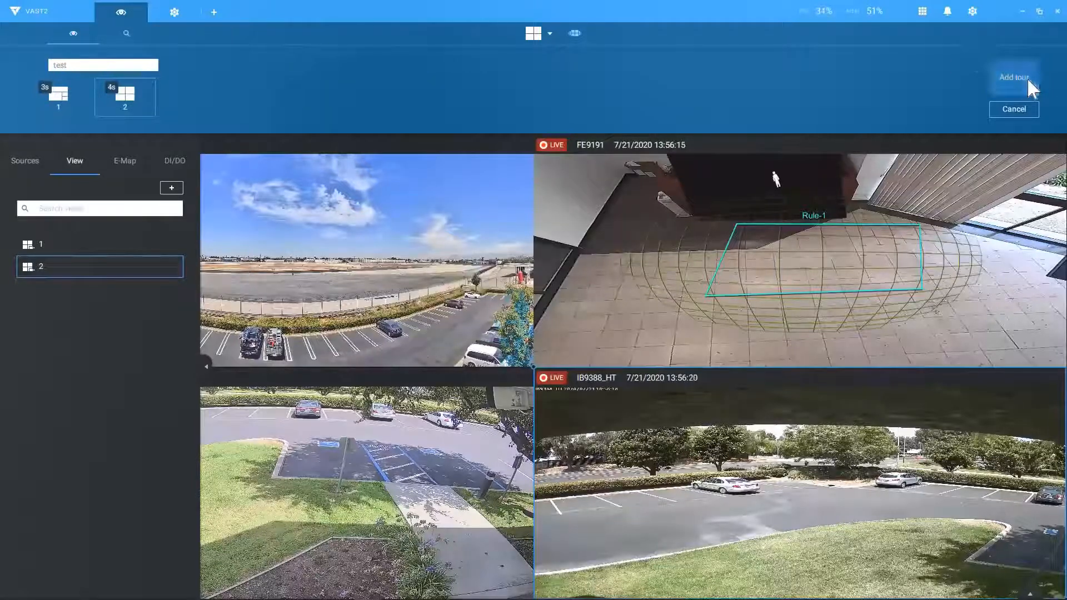
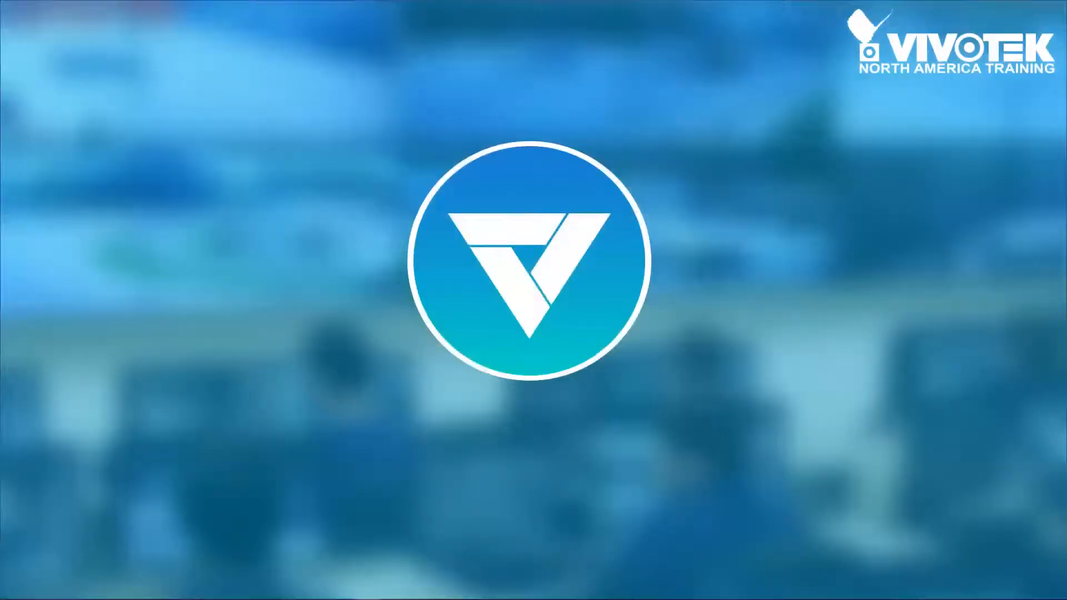
Step: Leave the four-camera live view and open the Settings overview from the gear menu
{"action": "left_click", "coordinate": [836, 220]}
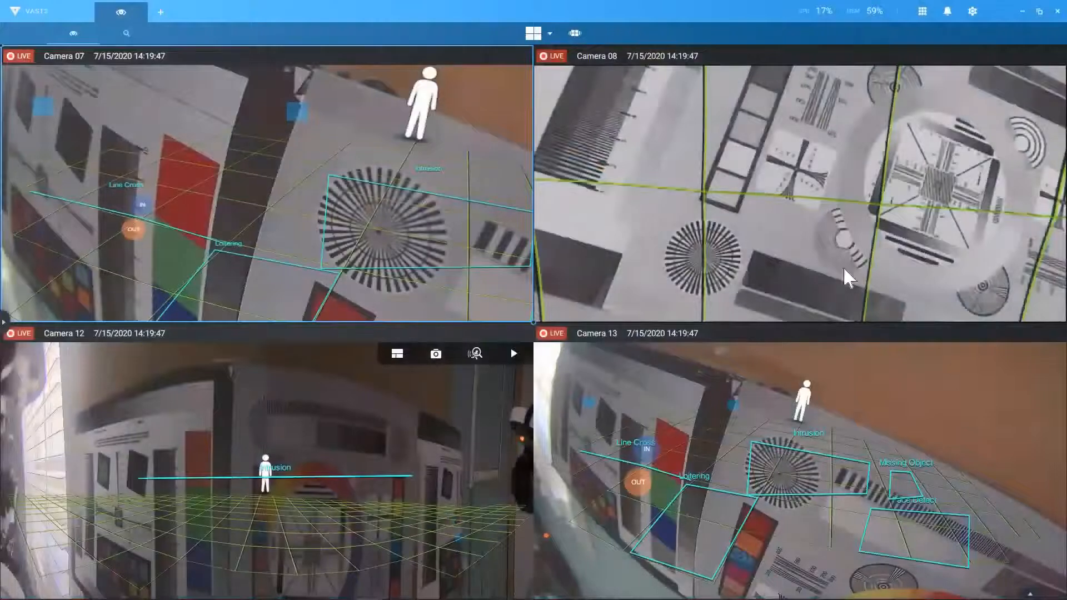
{"action": "left_click", "coordinate": [973, 11]}
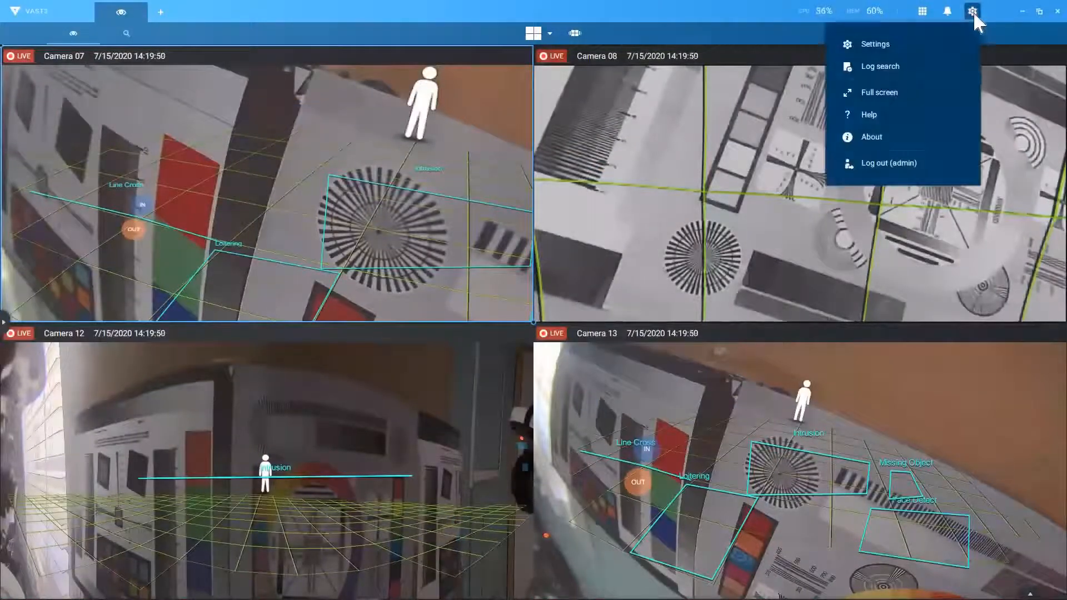
{"action": "left_click", "coordinate": [935, 39]}
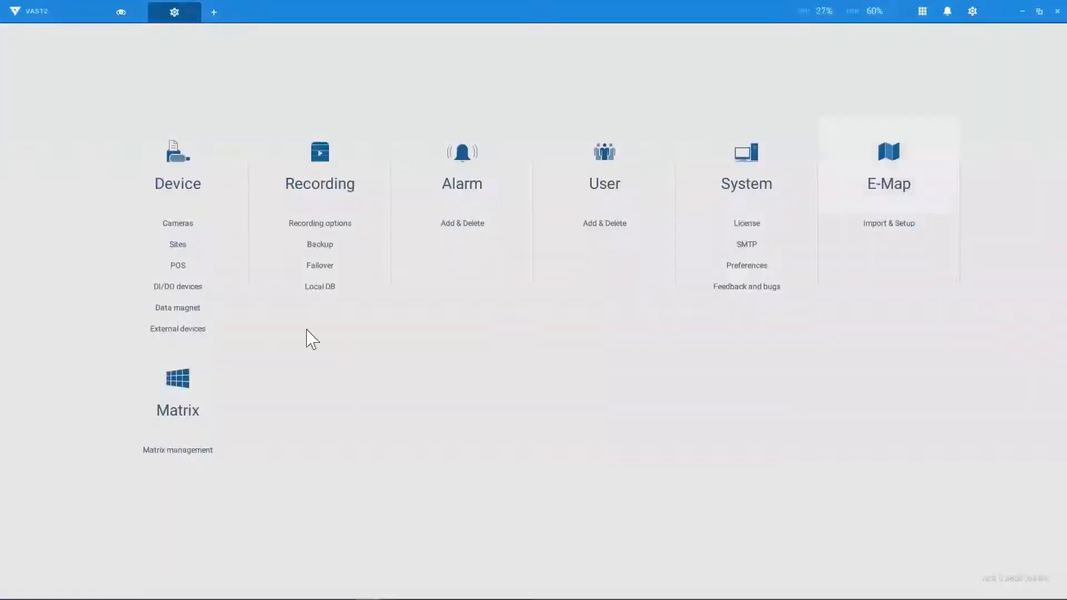
Step: Find the FD9360-H camera at 192.168.0.149, authorize it with its login credentials, and add it
{"action": "left_click", "coordinate": [192, 228]}
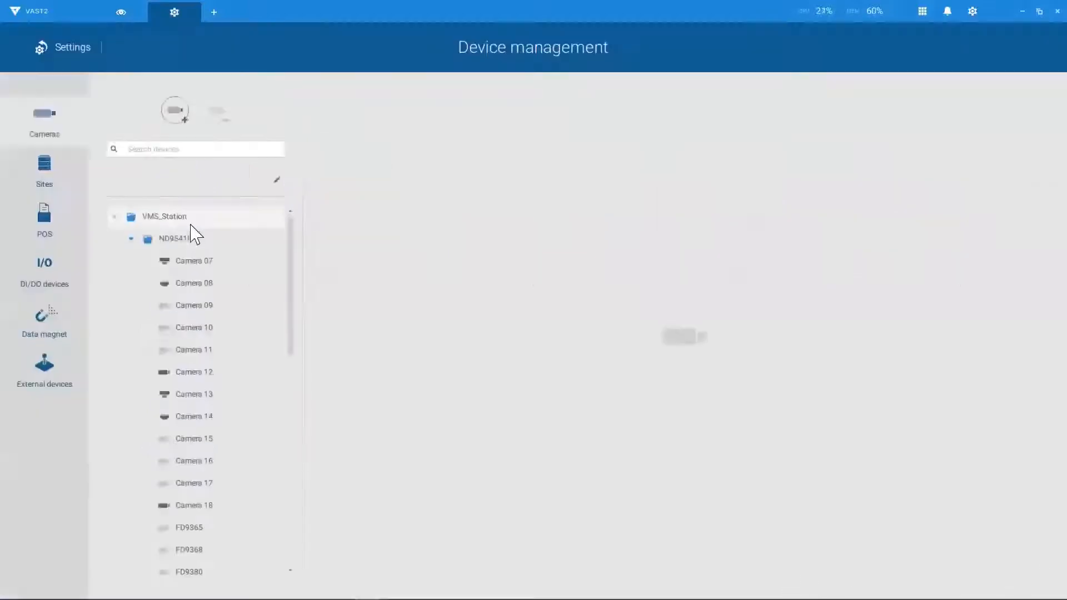
{"action": "left_click", "coordinate": [176, 118]}
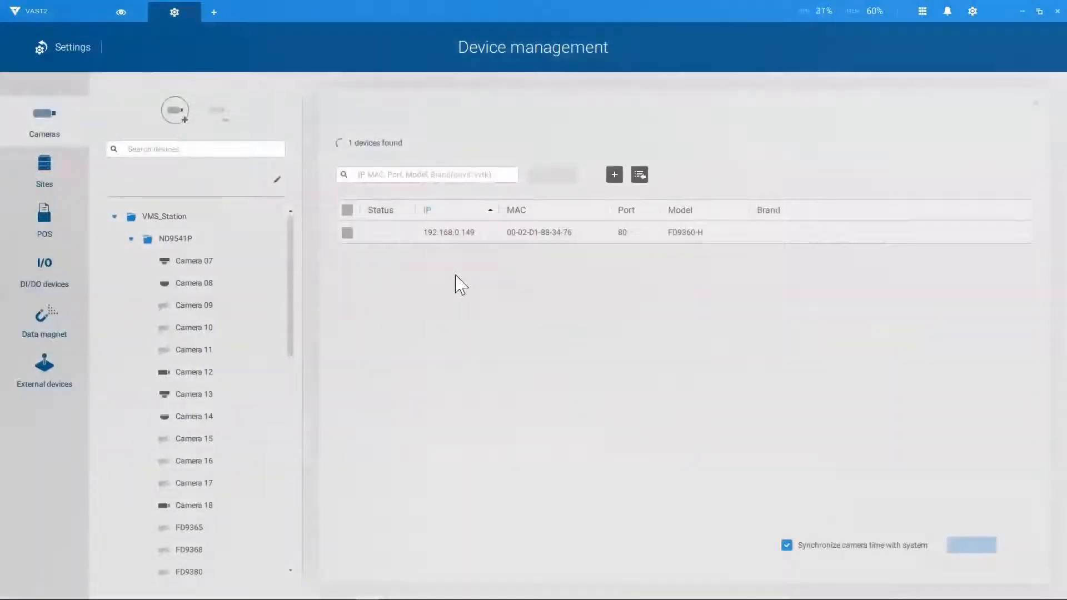
{"action": "left_click", "coordinate": [347, 232]}
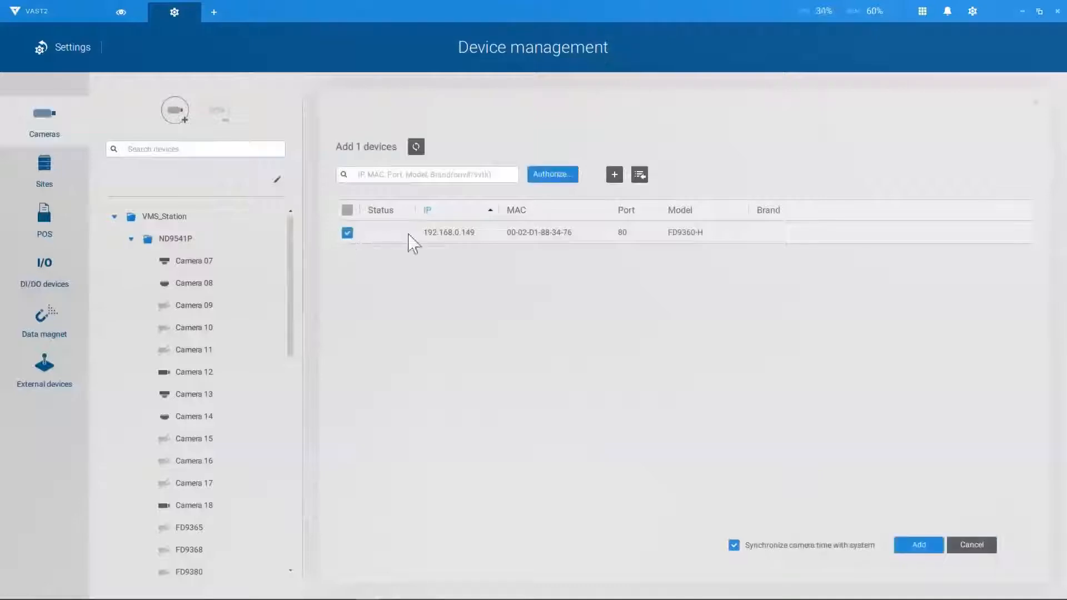
{"action": "left_click", "coordinate": [552, 178]}
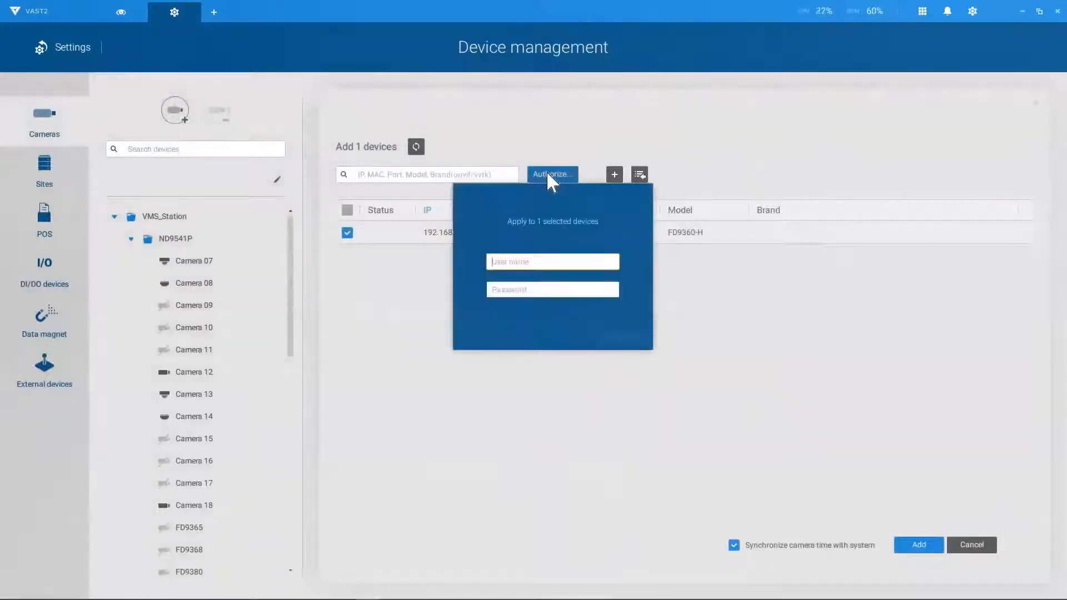
{"action": "type", "text": "root"}
{"action": "key", "text": "Tab"}
{"action": "type", "text": "*********"}
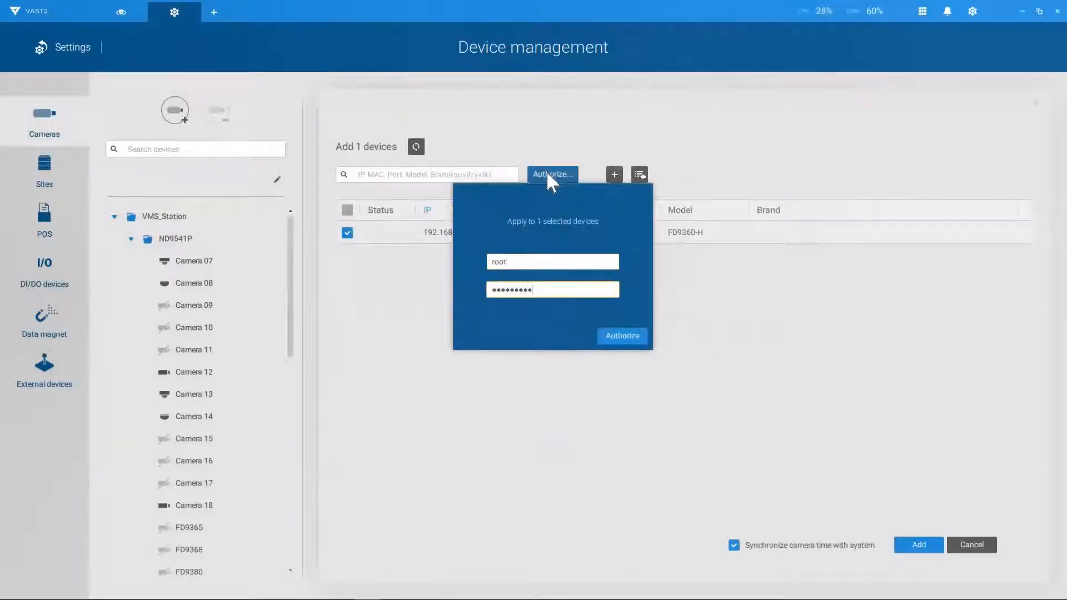
{"action": "key", "text": "Return"}
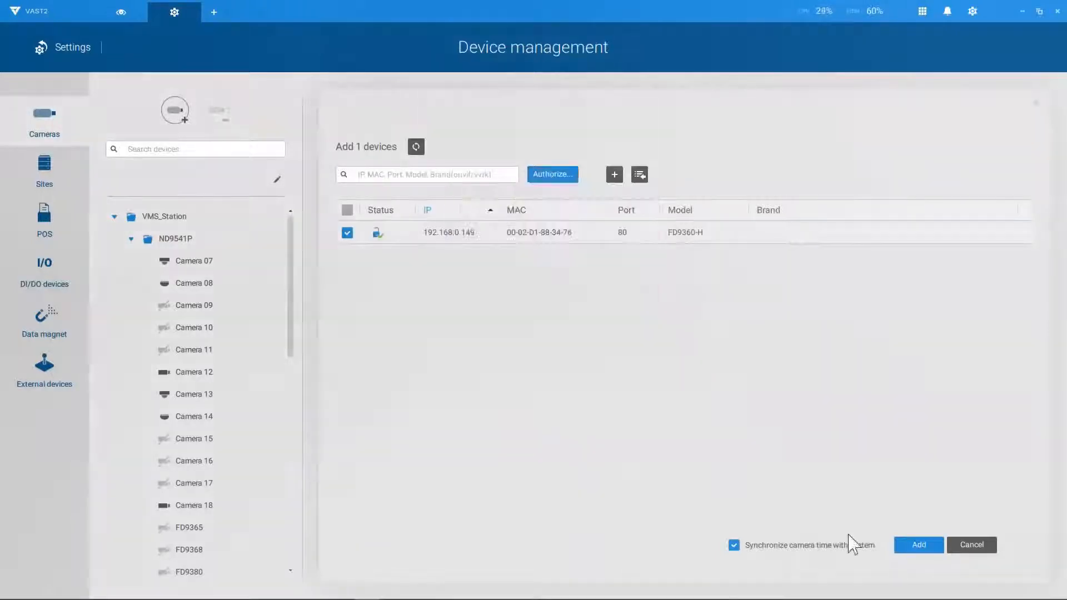
{"action": "left_click", "coordinate": [924, 544]}
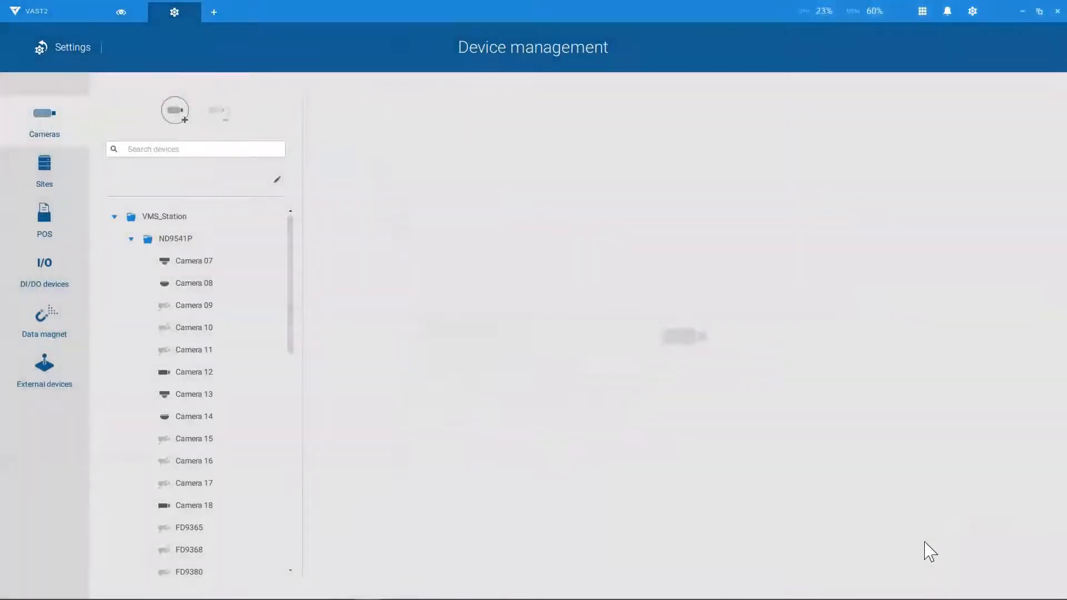
Step: In Live view, drag the FD9360-H camera from Sources into the top-left tile
{"action": "left_click", "coordinate": [127, 12]}
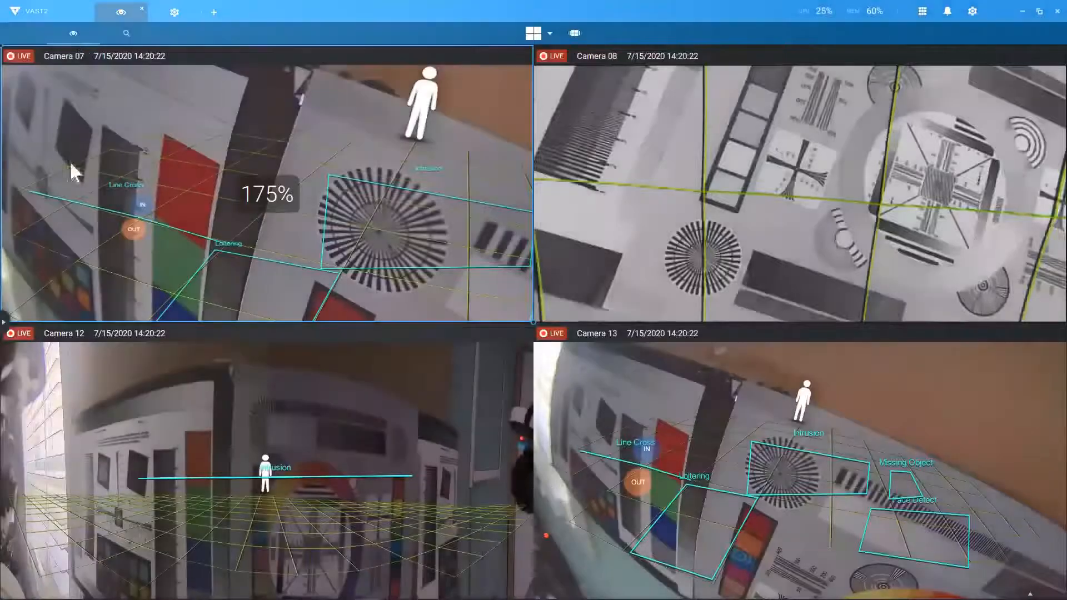
{"action": "left_click", "coordinate": [3, 324]}
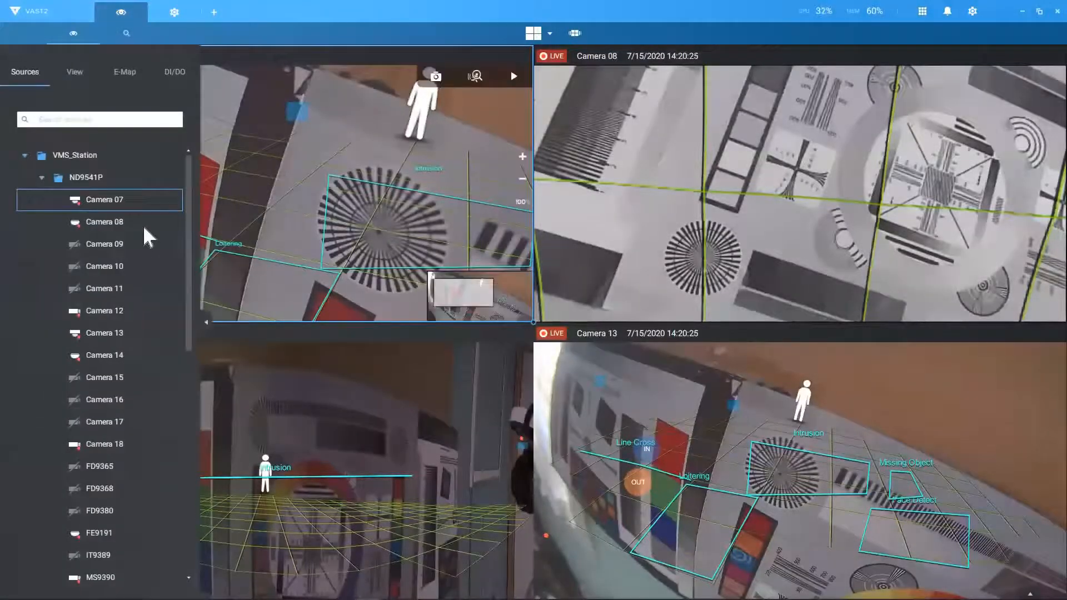
{"action": "left_click", "coordinate": [42, 178]}
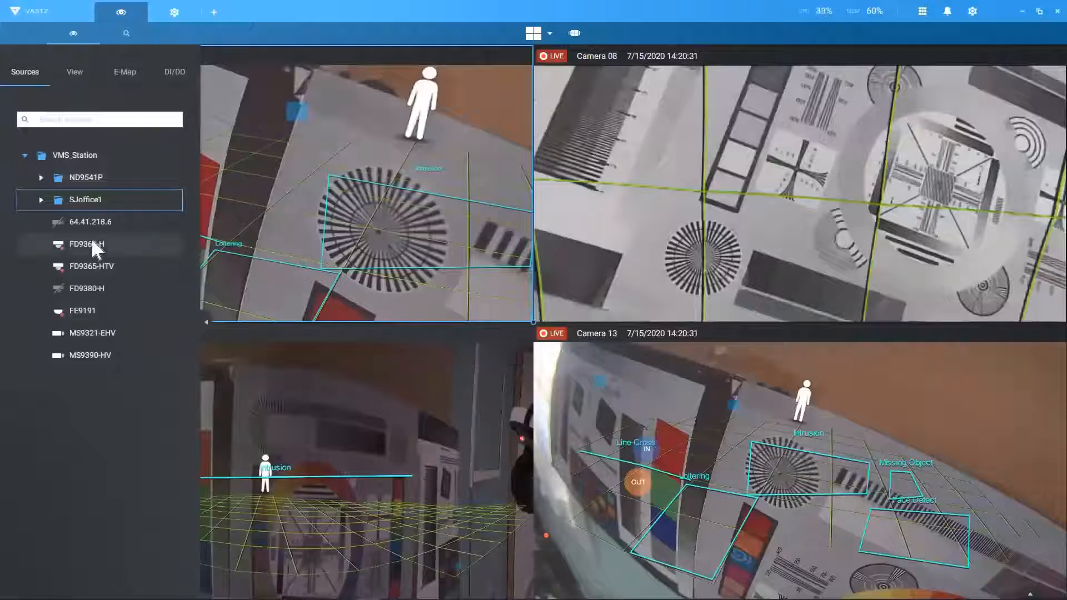
{"action": "left_click_drag", "start_coordinate": [93, 241], "coordinate": [257, 186]}
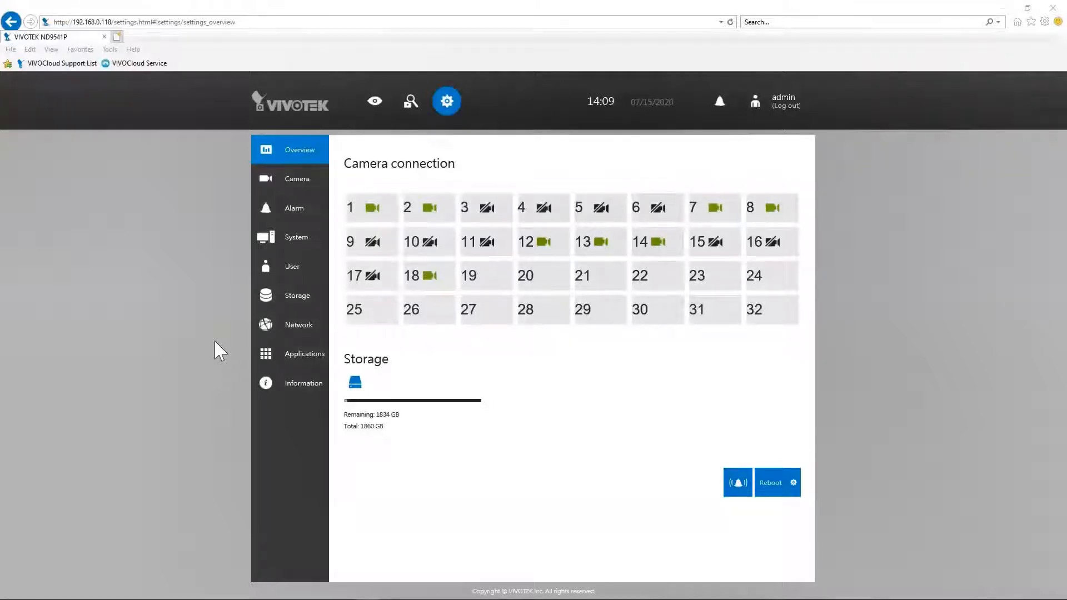
Step: In the ND9541P web page's Network > Service settings, set and apply the VAST & VAST2 access password
{"action": "left_click", "coordinate": [274, 336]}
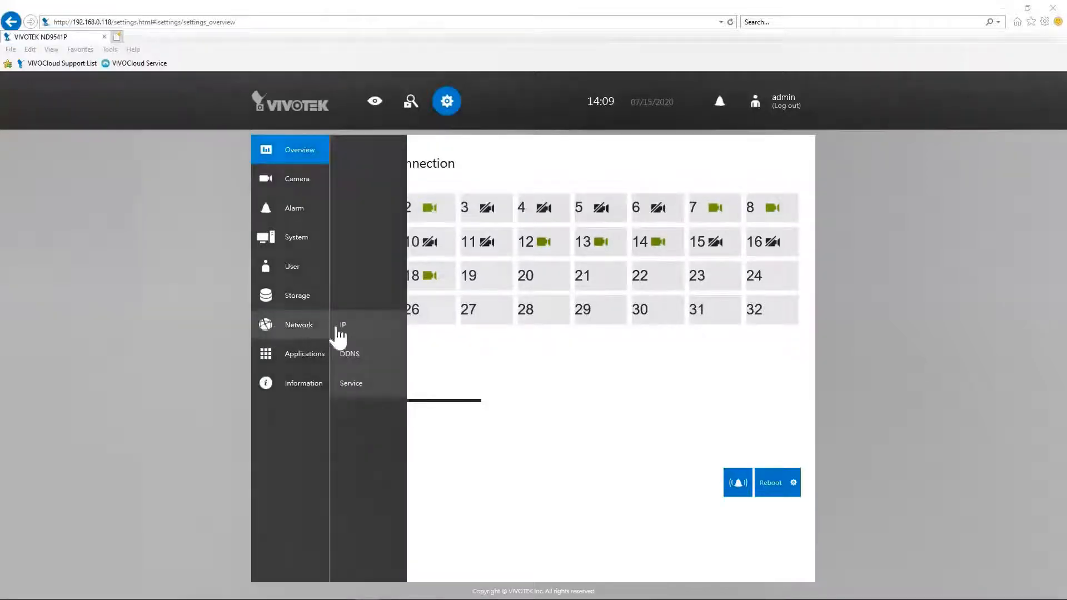
{"action": "left_click", "coordinate": [362, 391]}
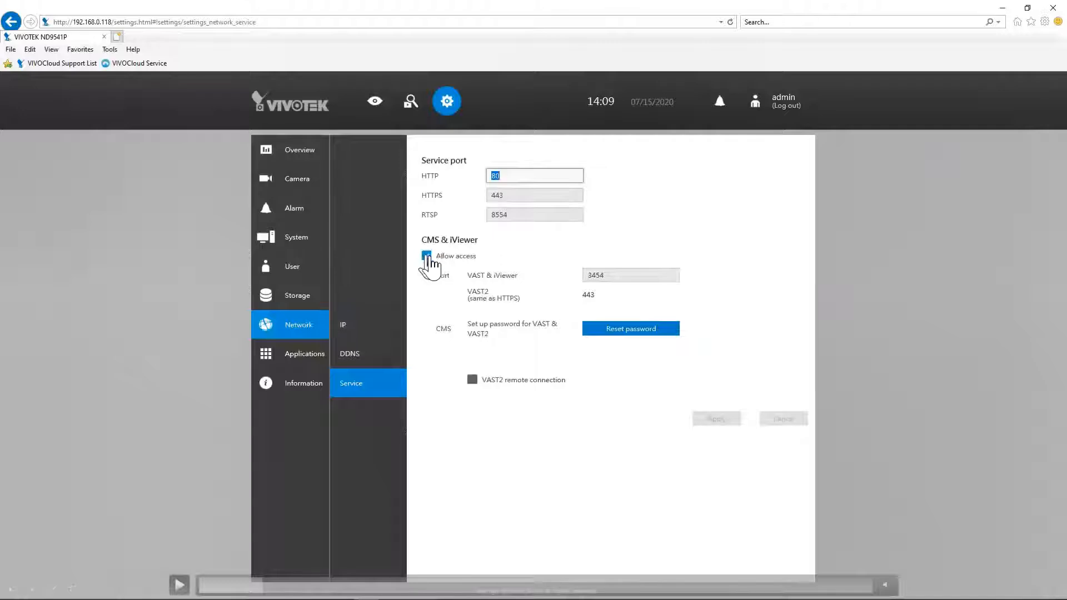
{"action": "left_click", "coordinate": [922, 416]}
{"action": "left_click", "coordinate": [708, 331]}
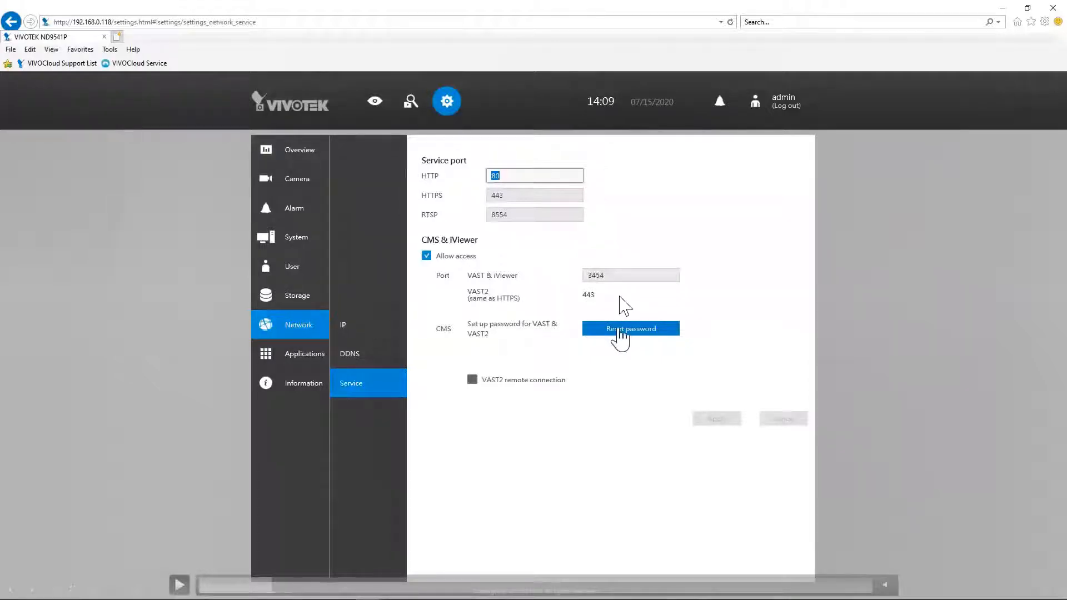
{"action": "left_click", "coordinate": [759, 379]}
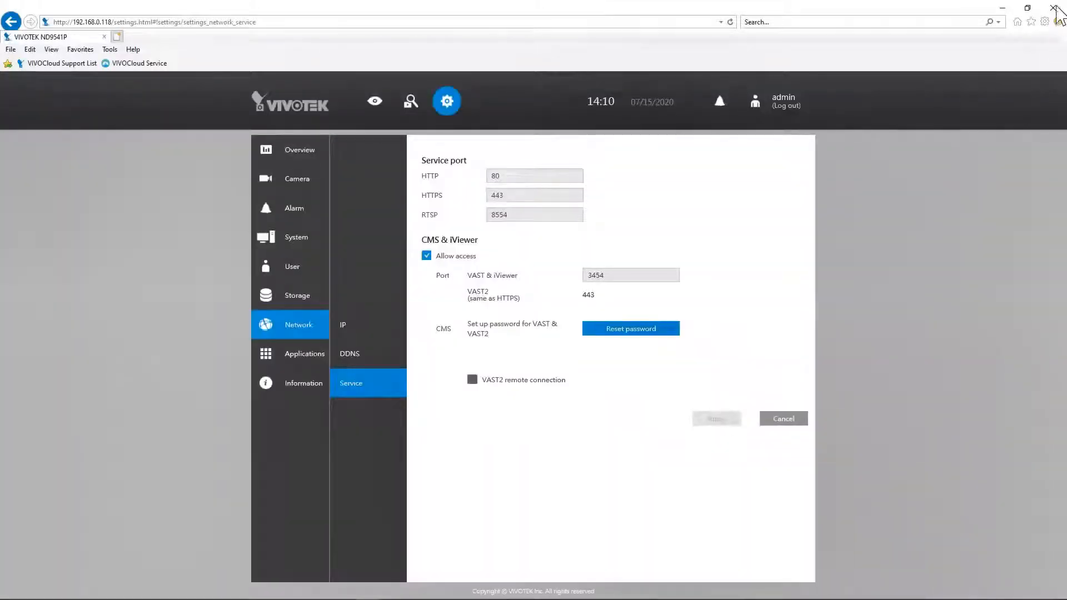
{"action": "left_click", "coordinate": [1056, 7]}
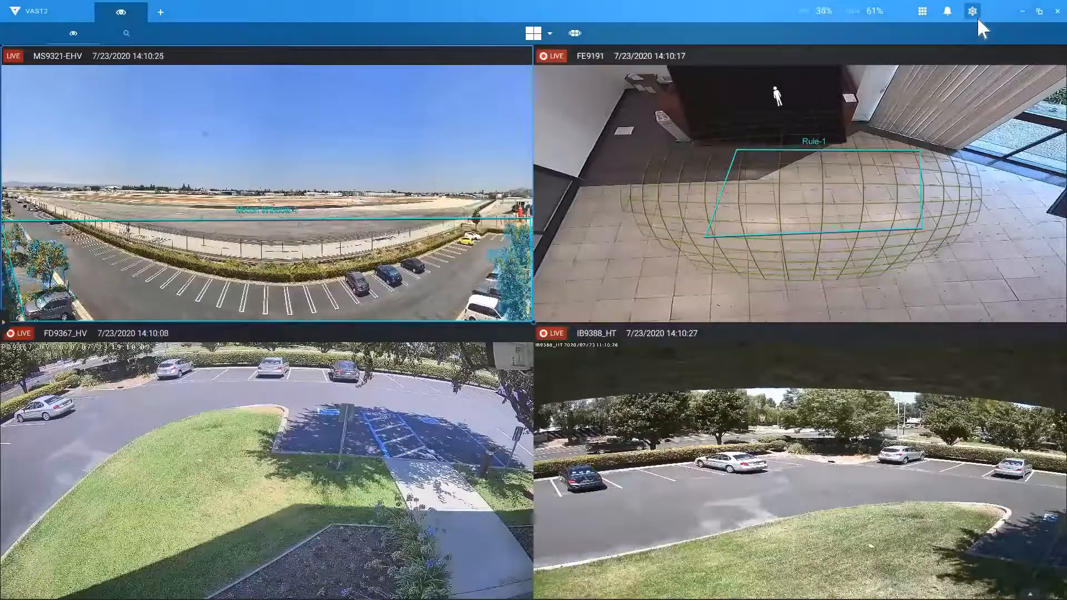
Step: Add the ND9541P site at 192.168.0.118 on port 443, then delete it again
{"action": "left_click", "coordinate": [973, 13]}
{"action": "left_click", "coordinate": [894, 48]}
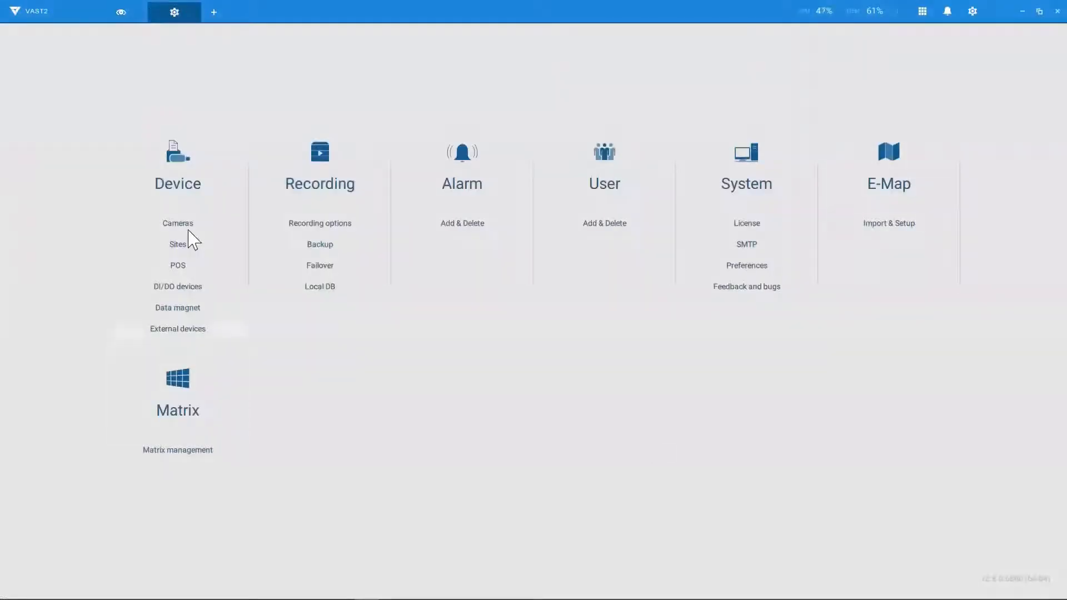
{"action": "left_click", "coordinate": [188, 248]}
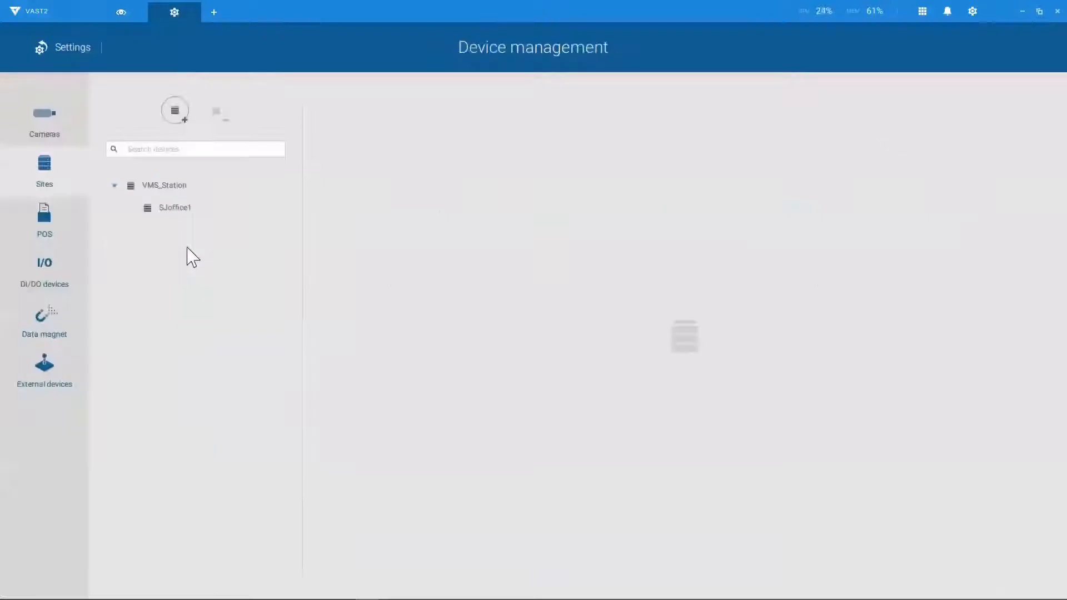
{"action": "left_click", "coordinate": [182, 118]}
{"action": "left_click", "coordinate": [507, 201]}
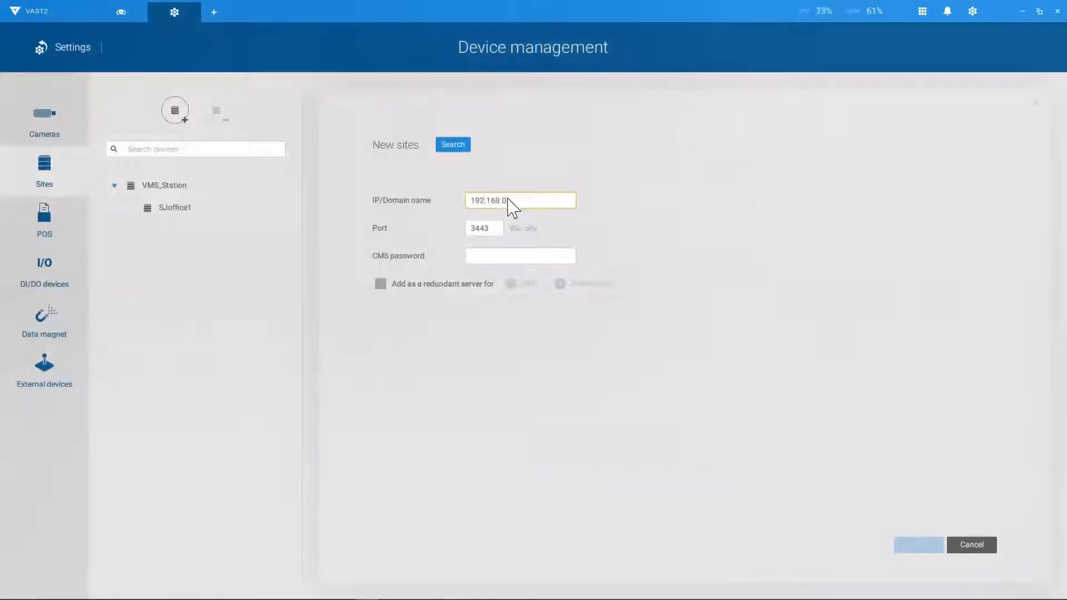
{"action": "type", "text": "192.168.0"}
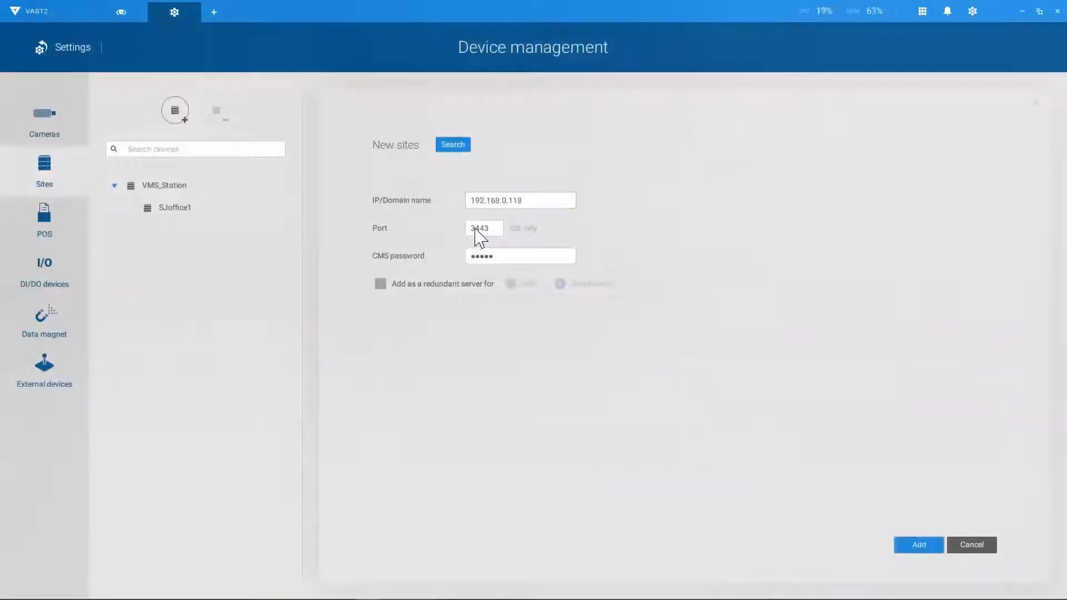
{"action": "double_click", "coordinate": [477, 228]}
{"action": "left_click", "coordinate": [475, 230]}
{"action": "key", "text": "BackSpace"}
{"action": "left_click", "coordinate": [927, 548]}
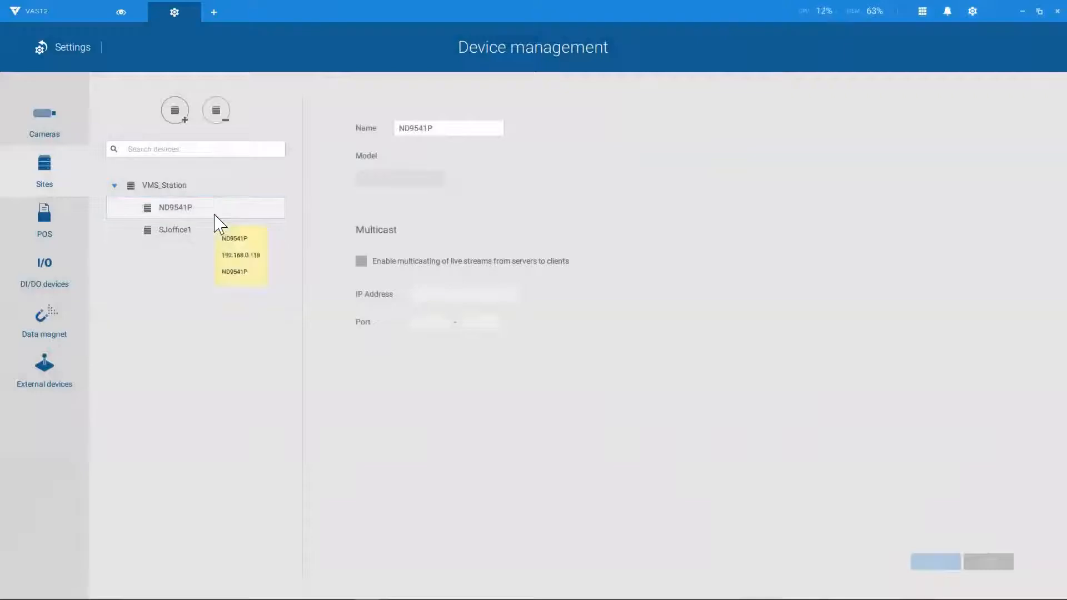
{"action": "left_click", "coordinate": [227, 112]}
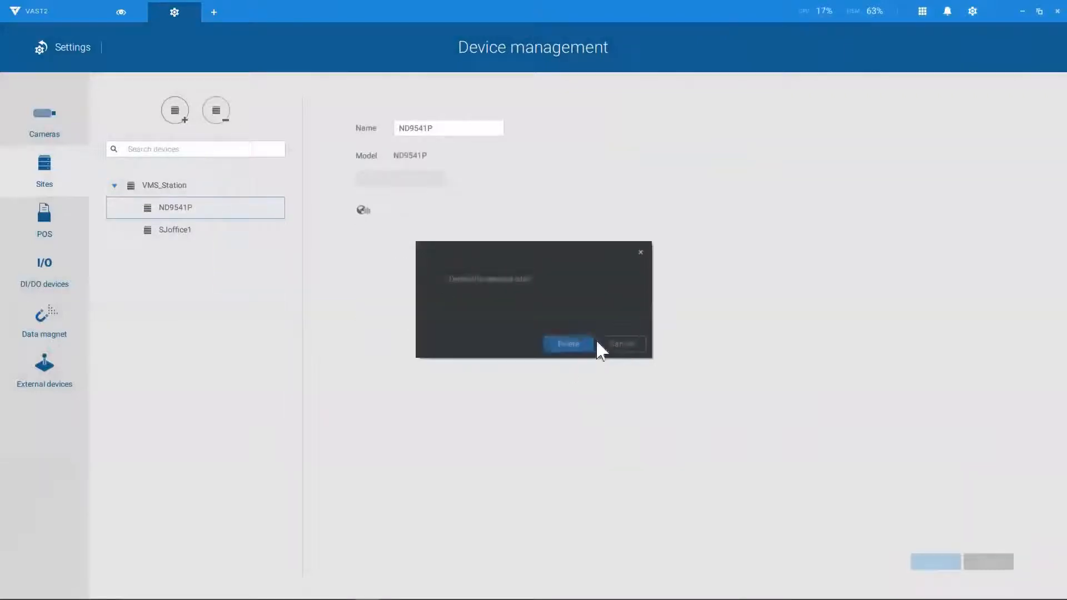
{"action": "left_click", "coordinate": [567, 345]}
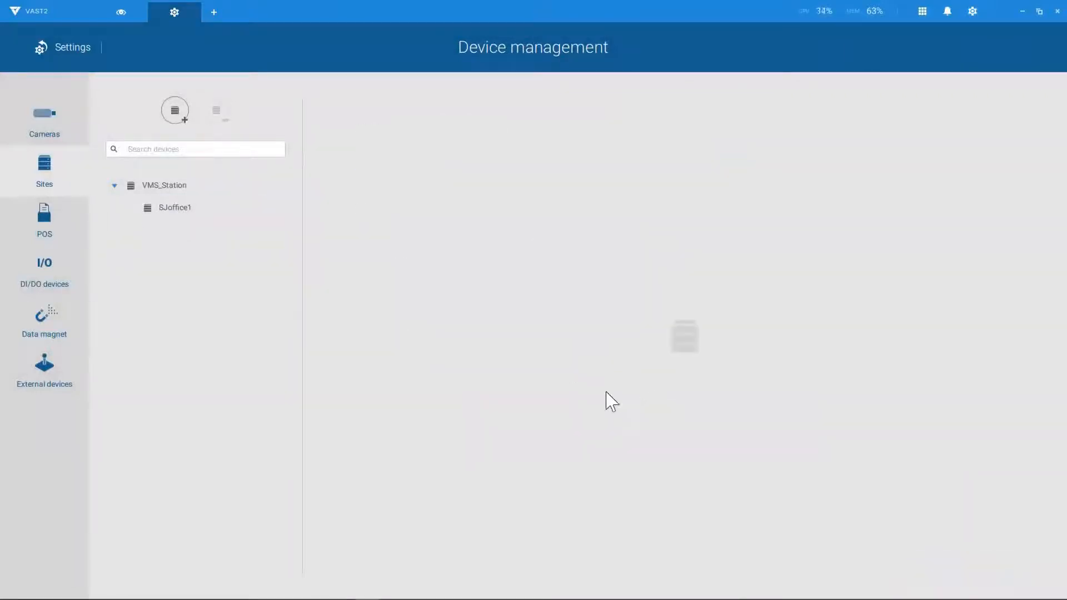
Step: Search for the ND9541P recorder, authorize it with its password, and apply to add it as a site
{"action": "left_click", "coordinate": [185, 112]}
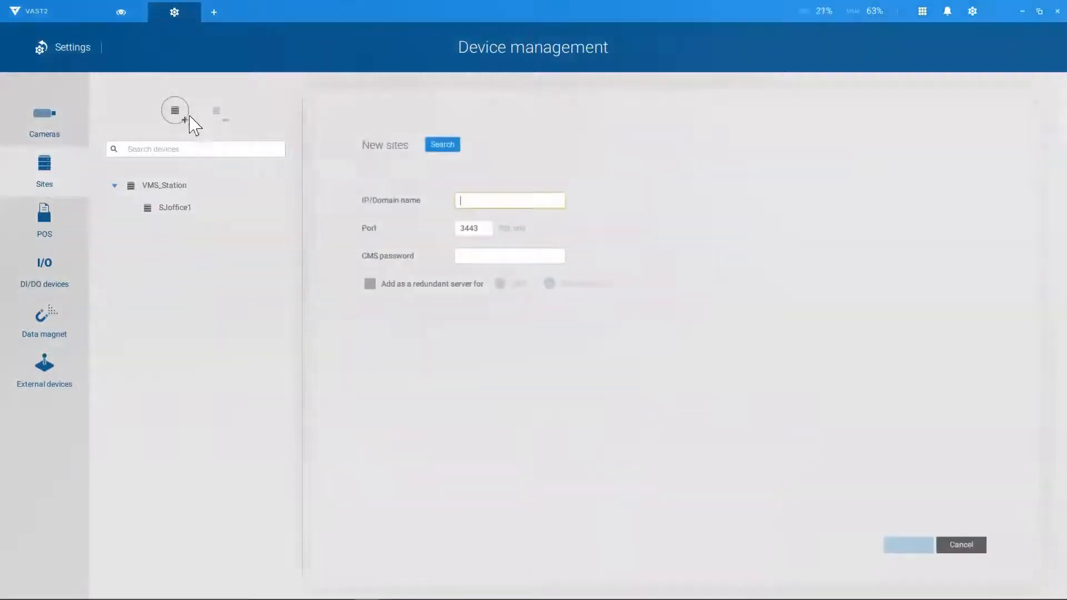
{"action": "left_click", "coordinate": [453, 145]}
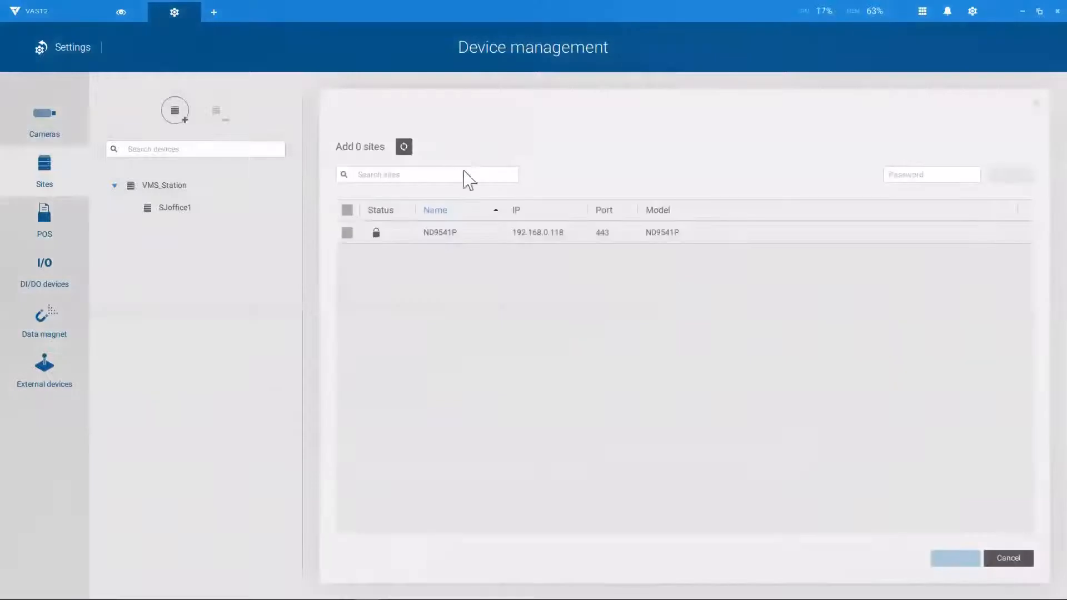
{"action": "left_click", "coordinate": [349, 233]}
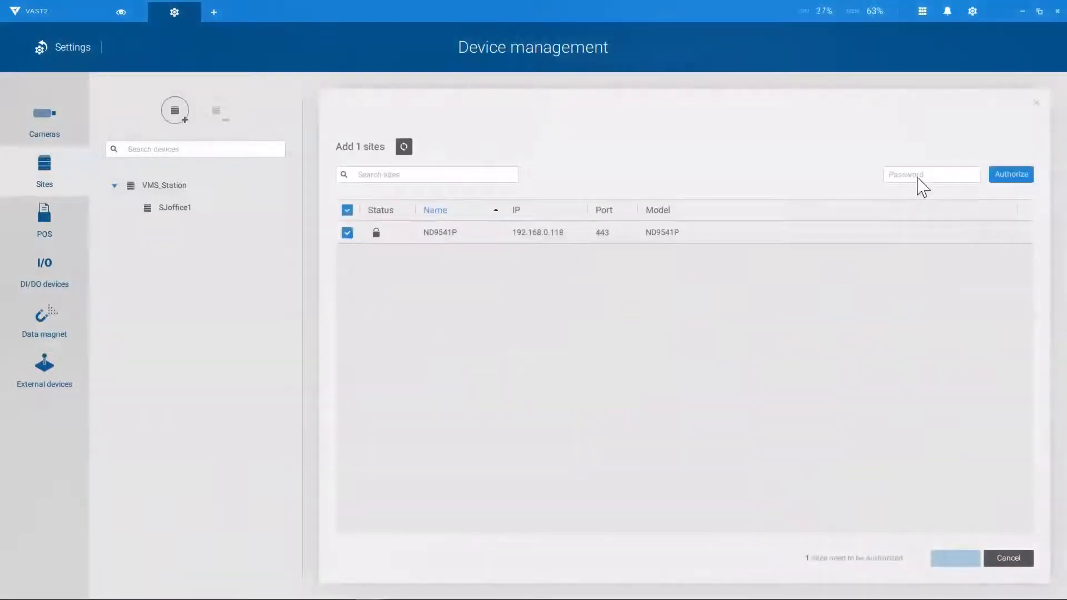
{"action": "type", "text": "admin"}
{"action": "left_click", "coordinate": [1017, 178]}
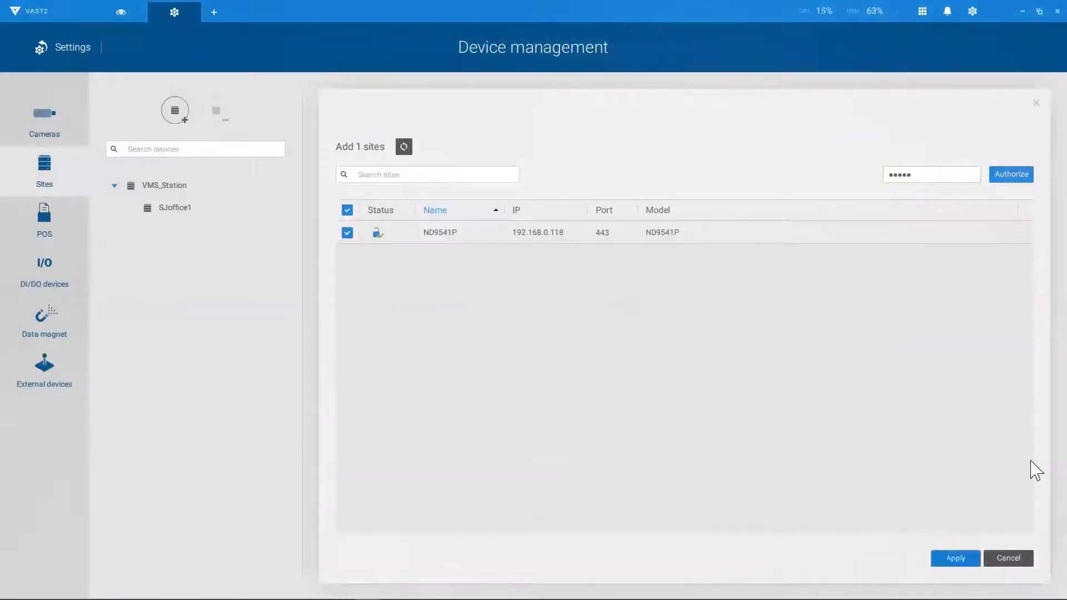
{"action": "left_click", "coordinate": [969, 557]}
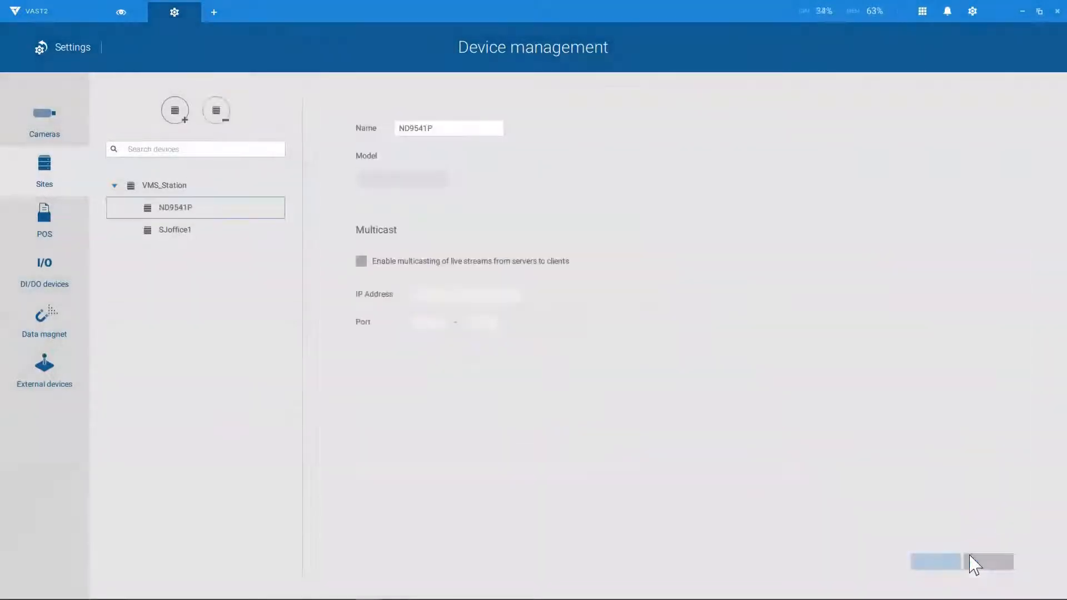
Step: In Live view, collapse the Sources panel so the four camera feeds fill the window
{"action": "left_click", "coordinate": [123, 16]}
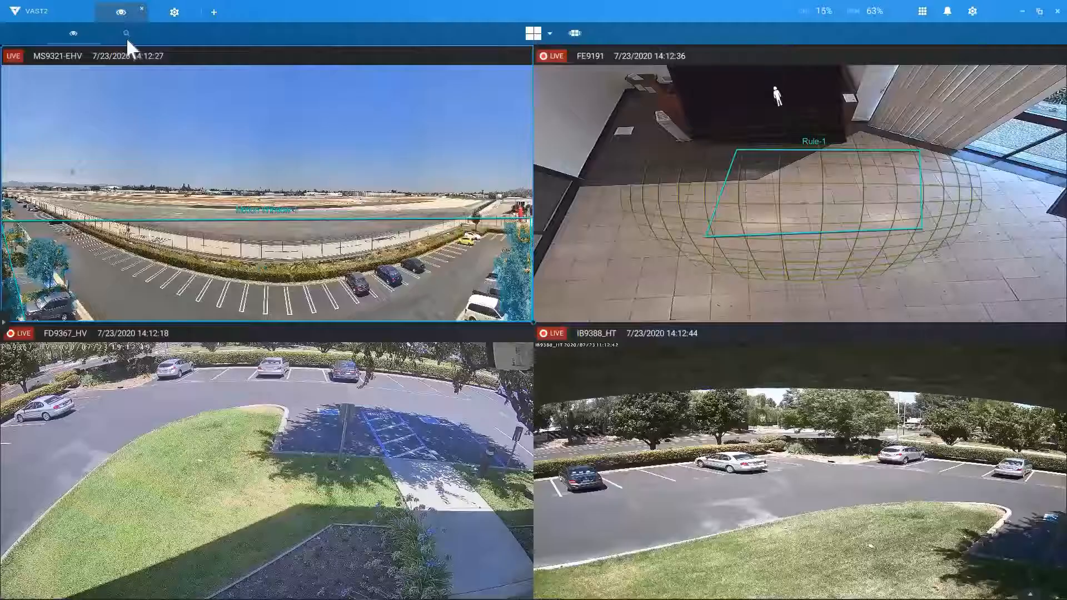
{"action": "left_click", "coordinate": [4, 323]}
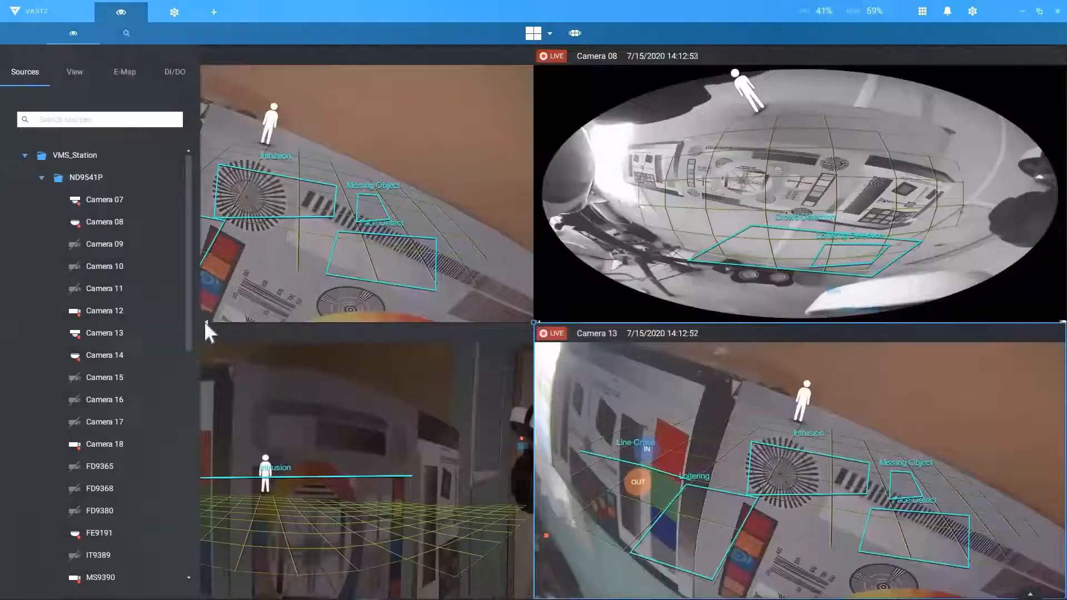
{"action": "left_click", "coordinate": [205, 322]}
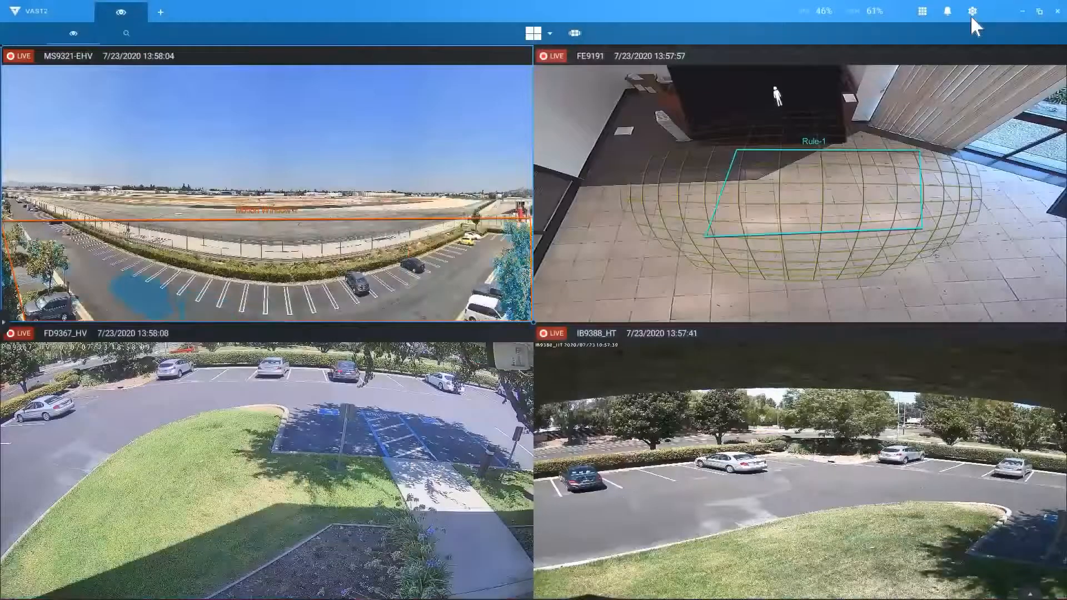
Step: In the DefaultGroup recording options, enable seamless recording for all cameras, keeping FD9380-H on Continuous
{"action": "left_click", "coordinate": [971, 16]}
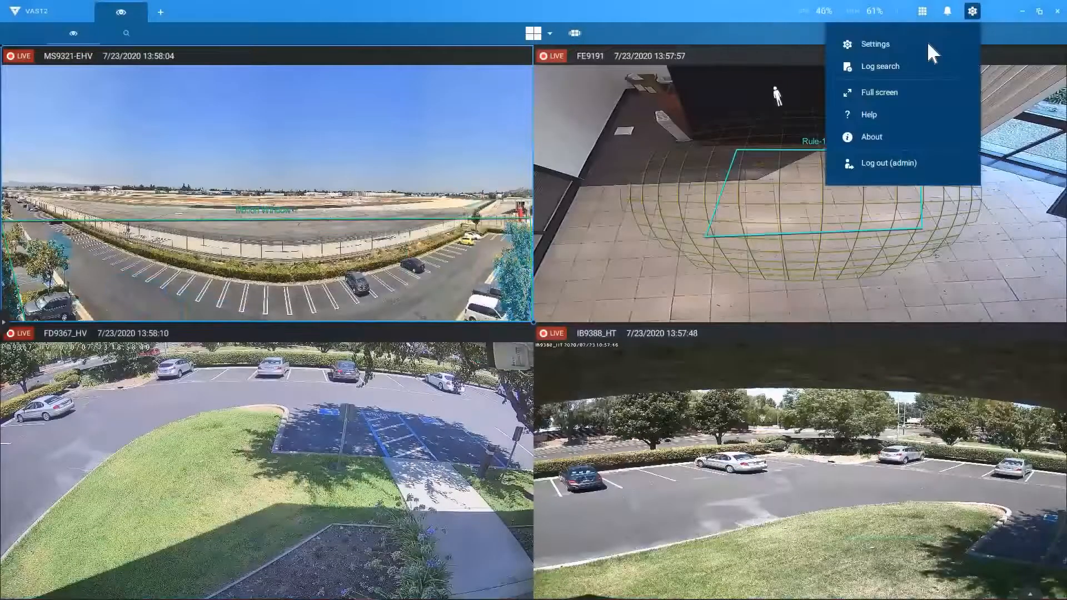
{"action": "left_click", "coordinate": [928, 45]}
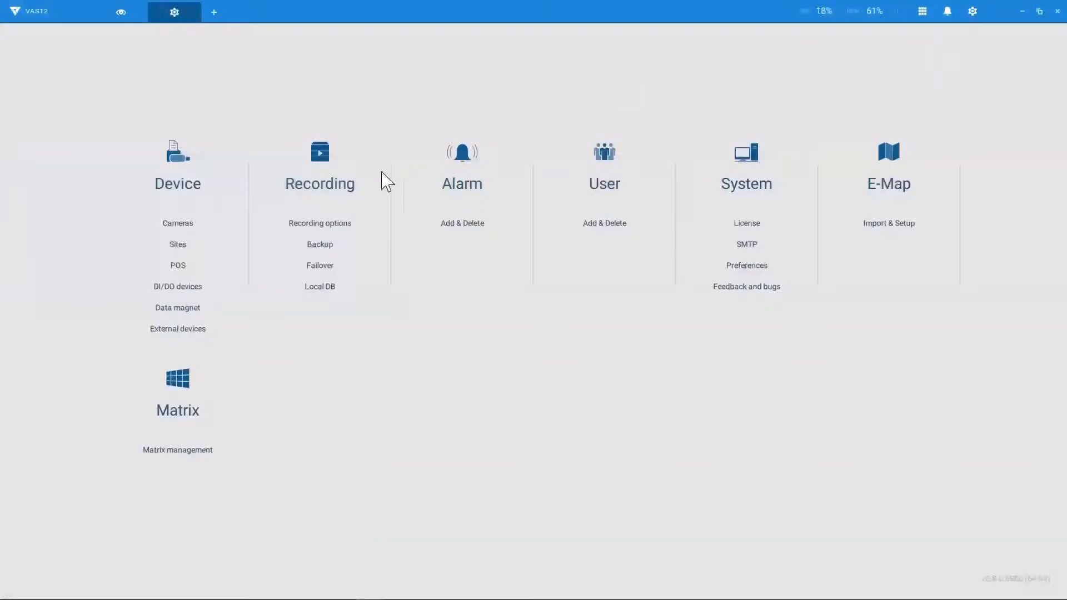
{"action": "left_click", "coordinate": [344, 194]}
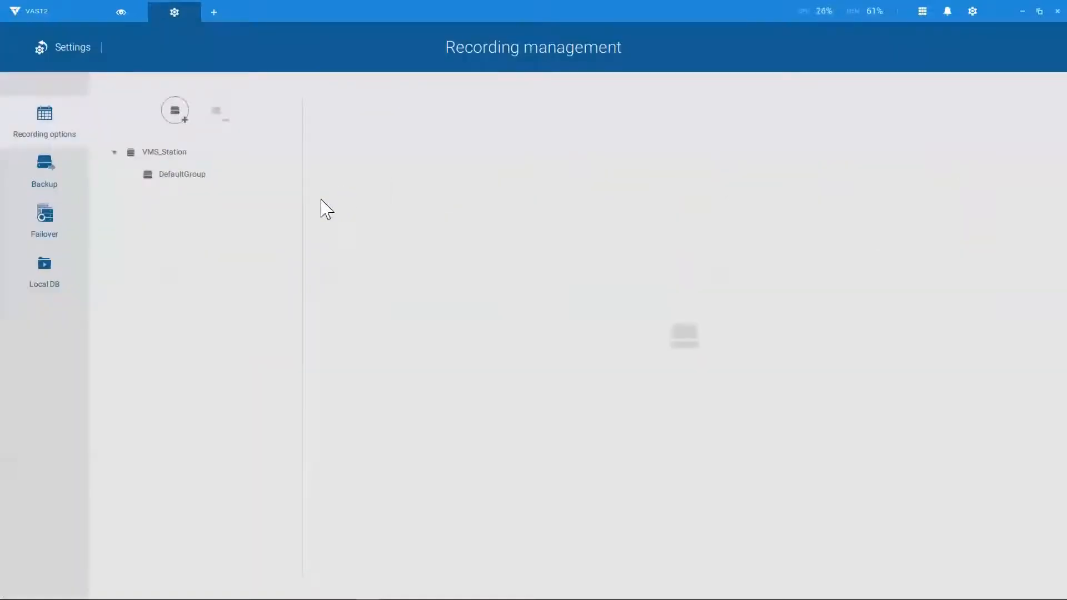
{"action": "left_click", "coordinate": [169, 175]}
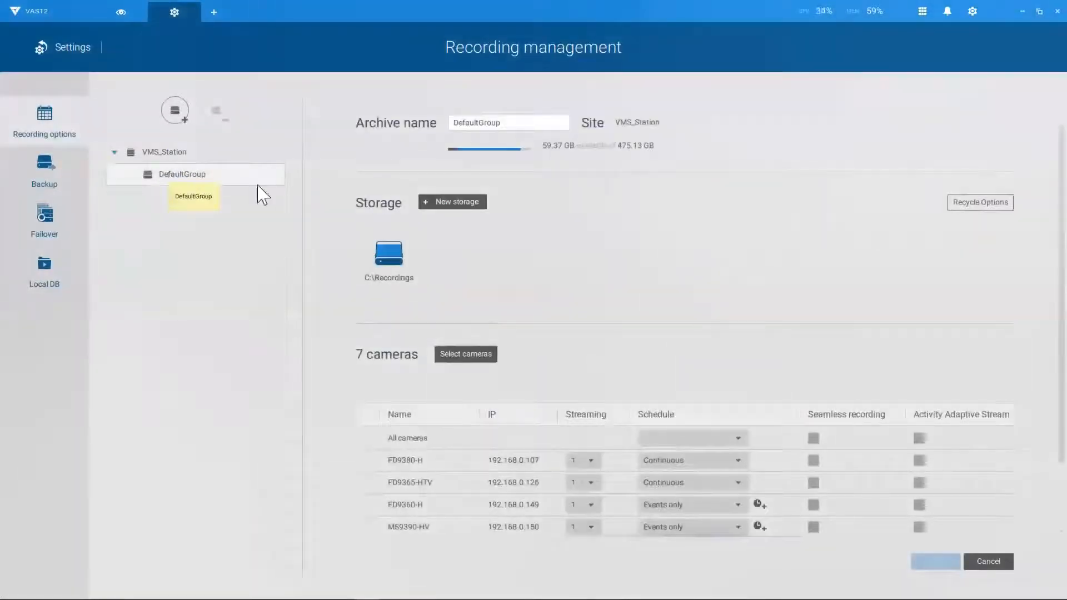
{"action": "mouse_move", "coordinate": [361, 293]}
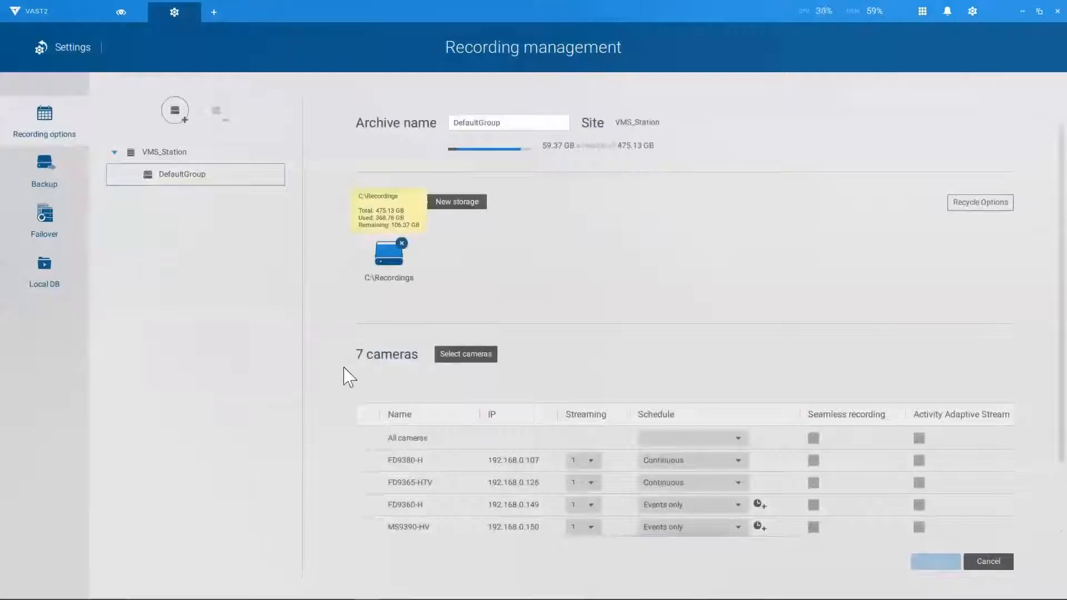
{"action": "scroll", "coordinate": [344, 449], "scroll_direction": "down", "scroll_amount": 1}
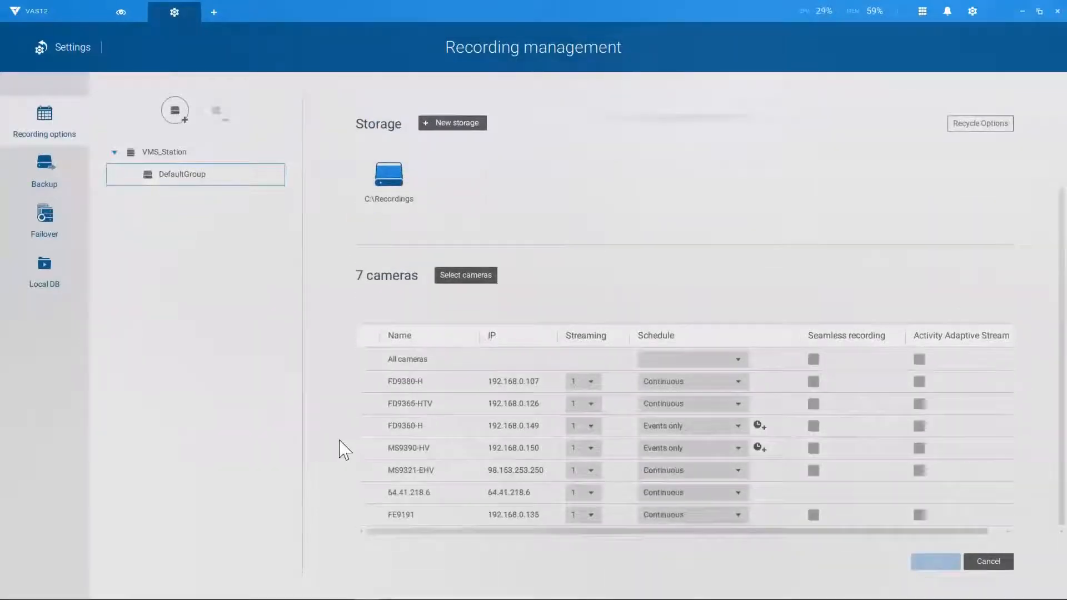
{"action": "left_click", "coordinate": [734, 382]}
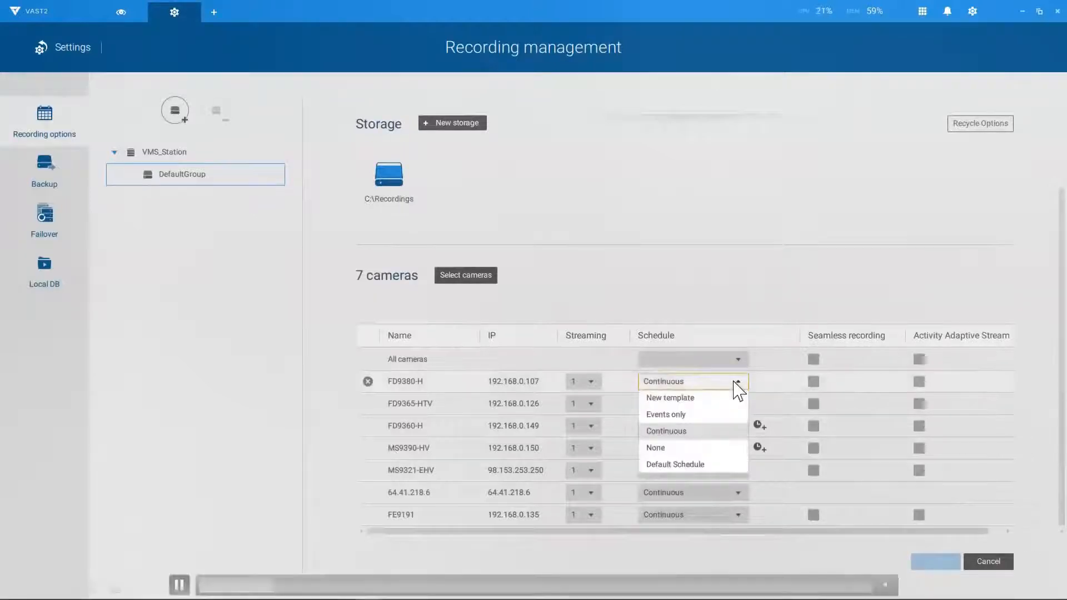
{"action": "left_click", "coordinate": [734, 382]}
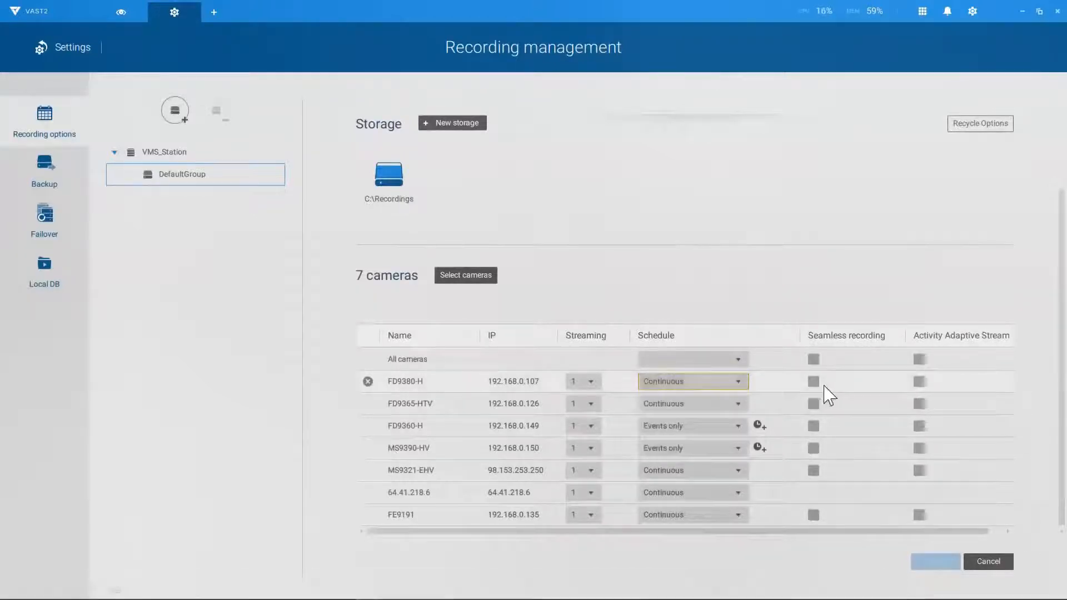
{"action": "left_click", "coordinate": [814, 360]}
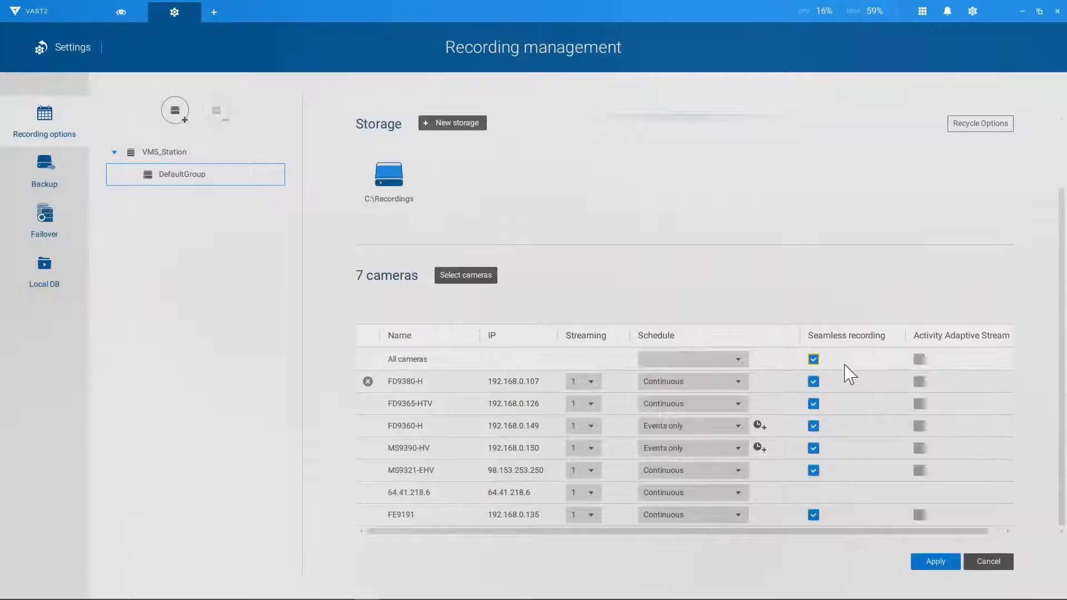
Step: Enable Activity Adaptive Stream for all cameras, apply, and go back to Settings
{"action": "left_click", "coordinate": [919, 359]}
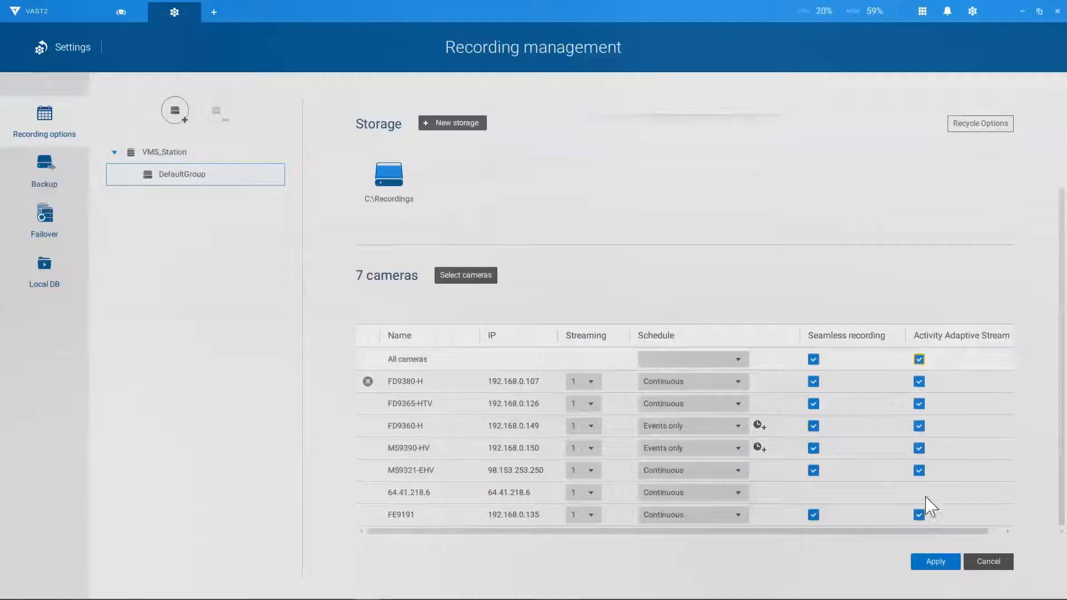
{"action": "left_click", "coordinate": [933, 563]}
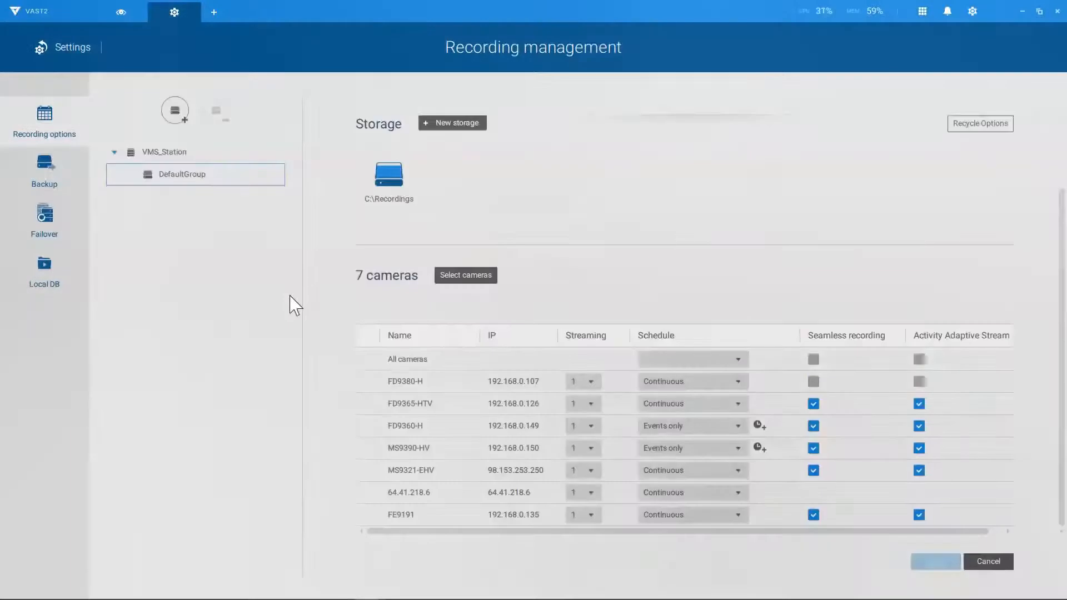
{"action": "left_click", "coordinate": [62, 48]}
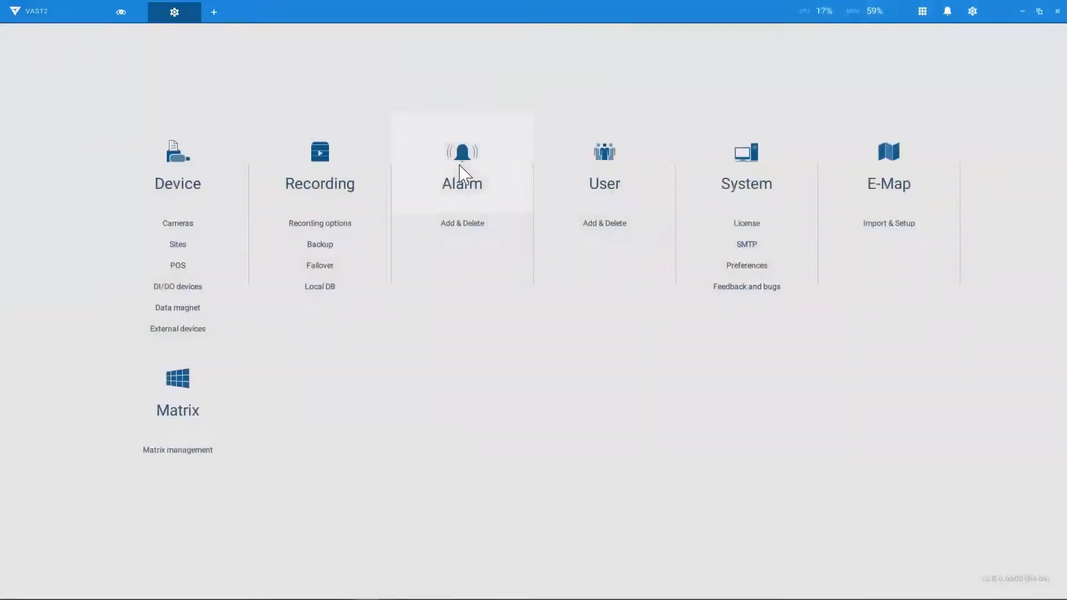
Step: Create a new alarm with a Line crossing detection trigger on camera MS9390-HV
{"action": "left_click", "coordinate": [461, 171]}
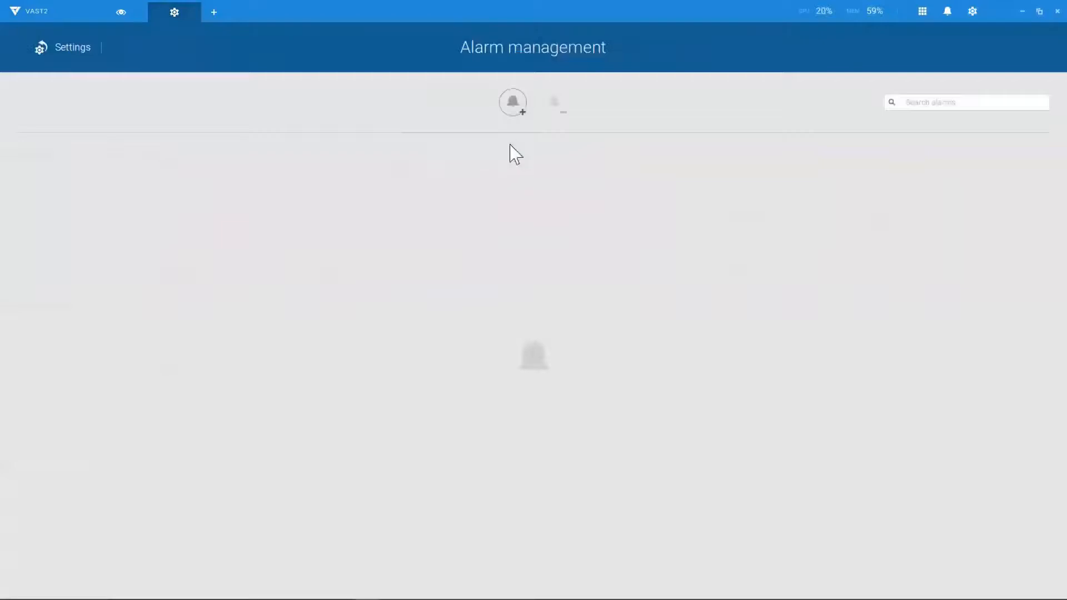
{"action": "left_click", "coordinate": [519, 111]}
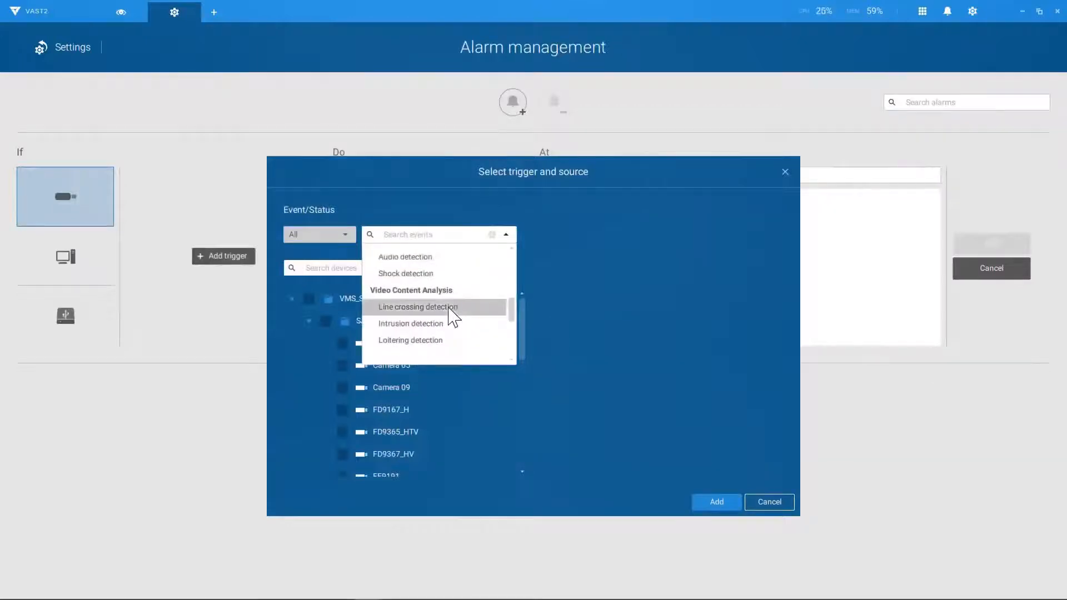
{"action": "left_click", "coordinate": [449, 309]}
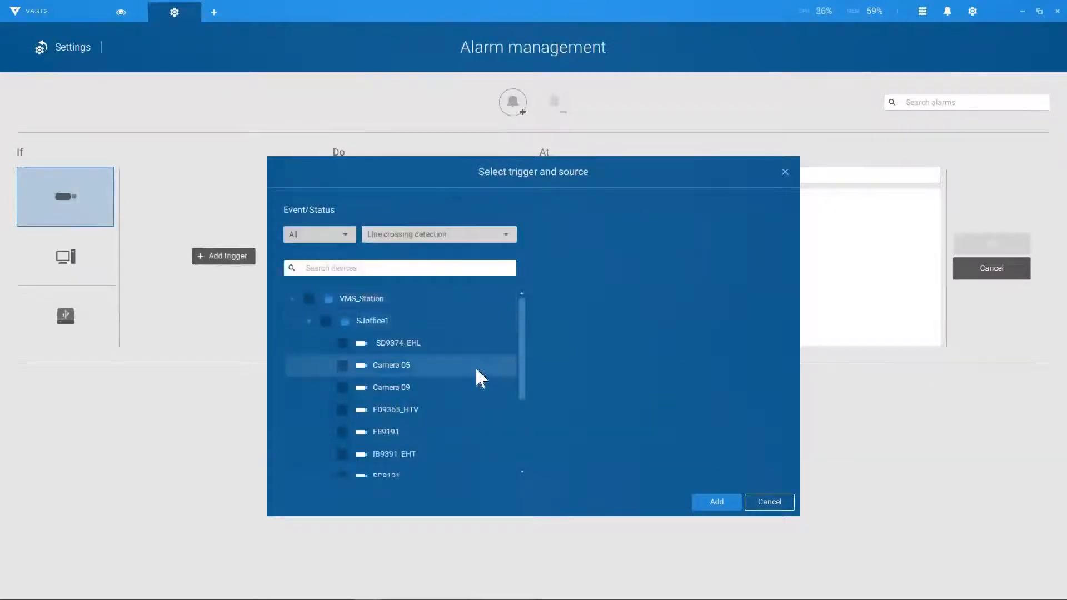
{"action": "scroll", "coordinate": [475, 365], "scroll_direction": "down", "scroll_amount": 2}
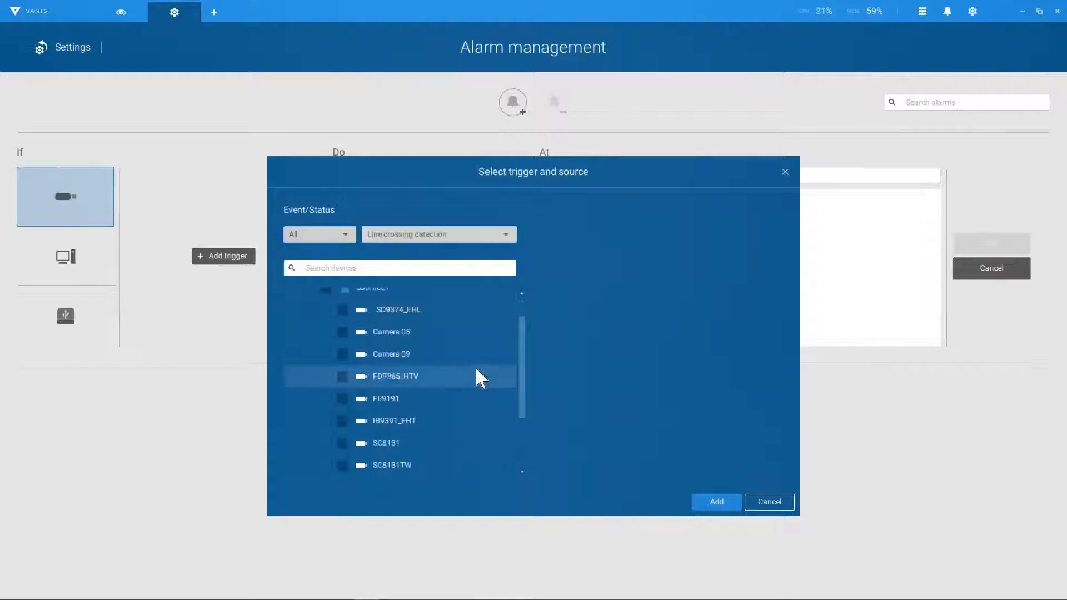
{"action": "scroll", "coordinate": [475, 366], "scroll_direction": "down", "scroll_amount": 3}
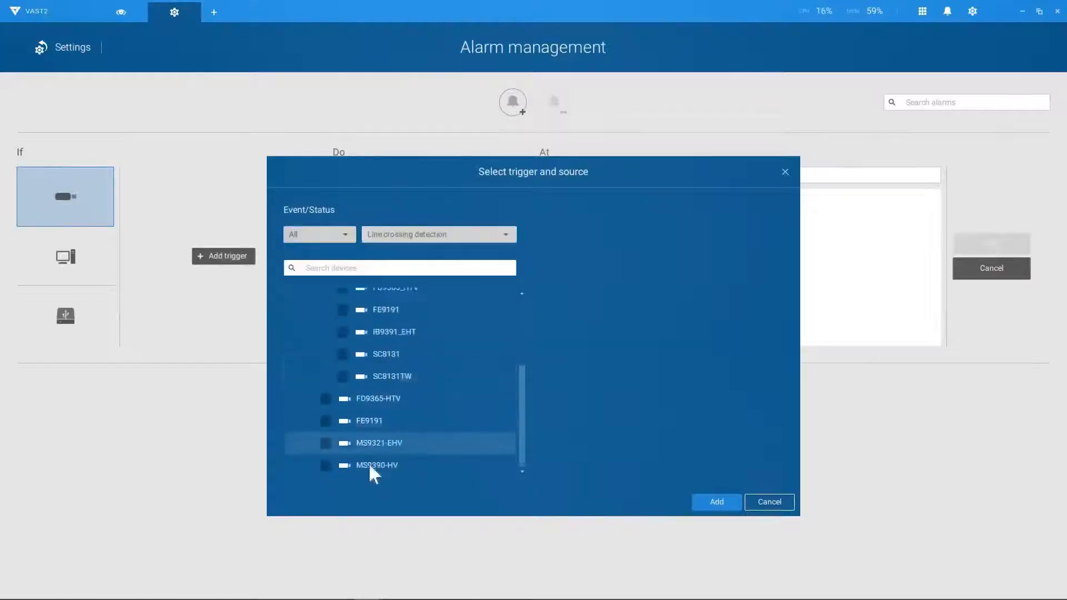
{"action": "left_click", "coordinate": [333, 464]}
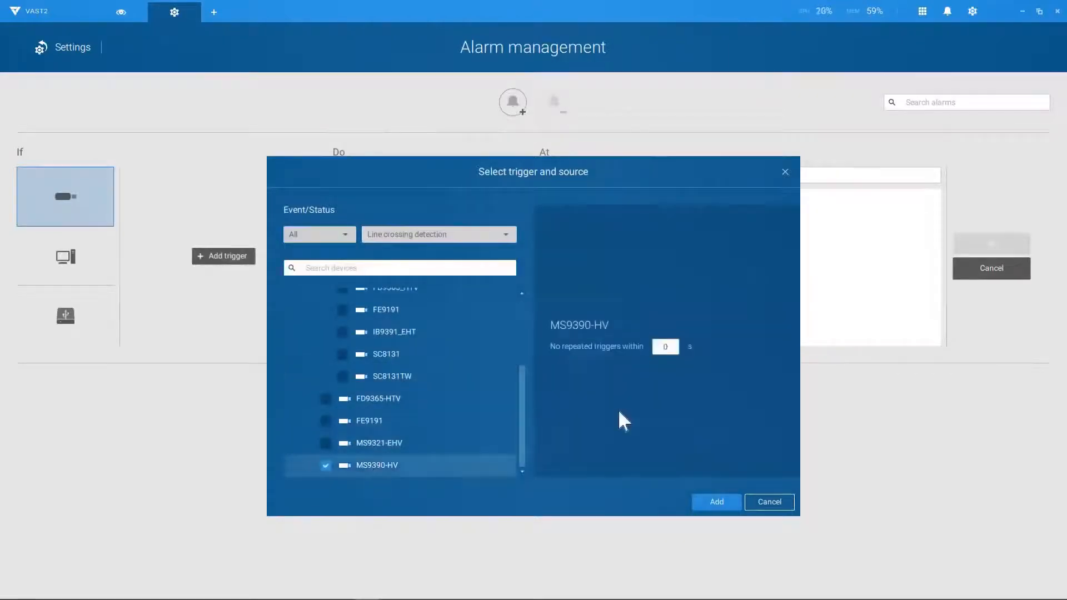
{"action": "left_click", "coordinate": [713, 503]}
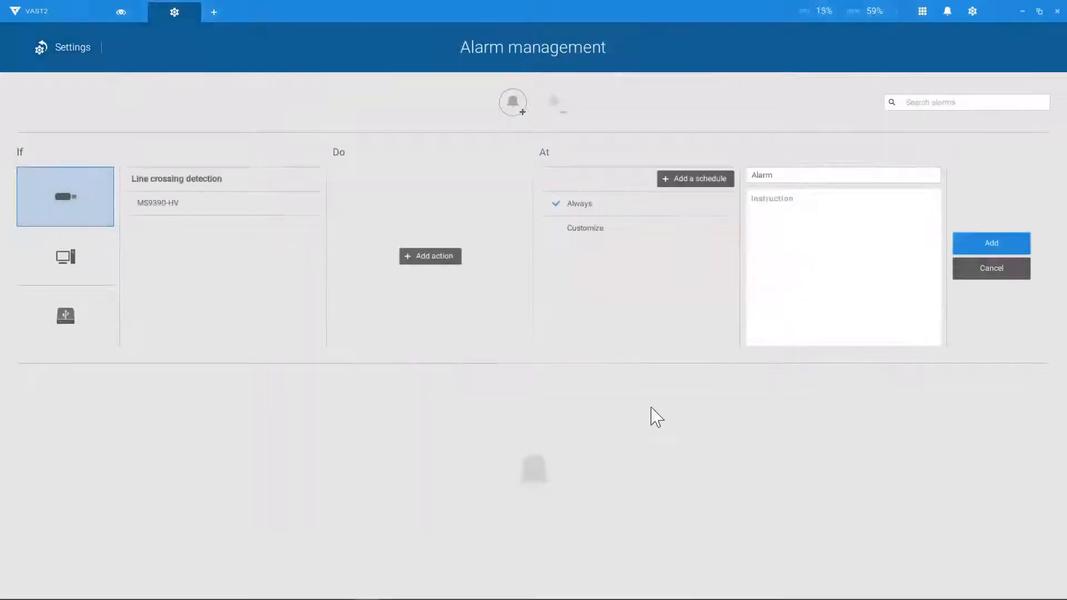
Step: Add an 'Add bookmark' action on MS9390-HV to the alarm
{"action": "left_click", "coordinate": [413, 257]}
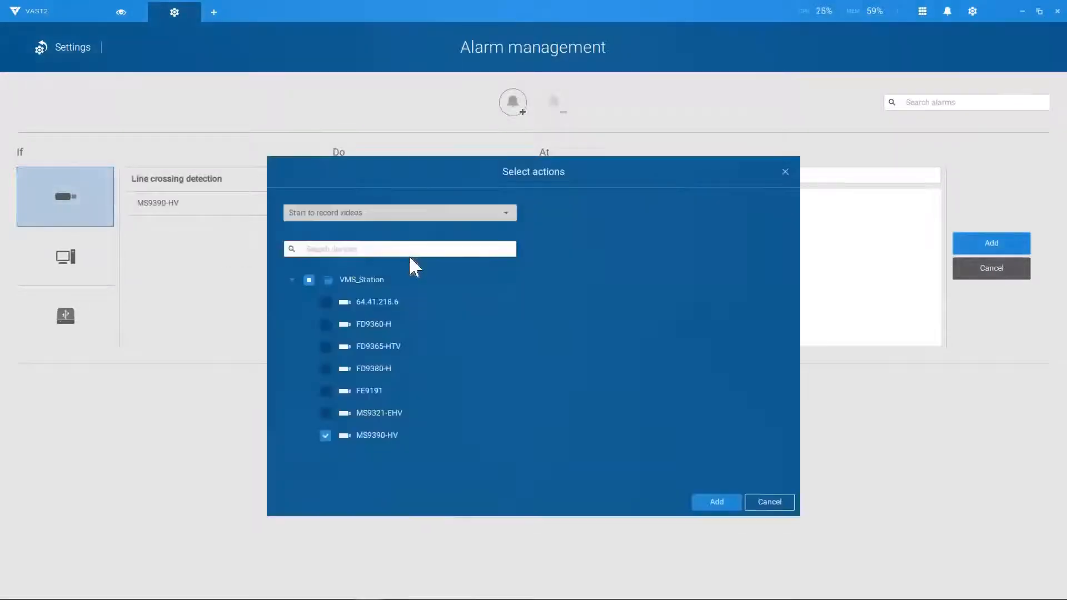
{"action": "left_click", "coordinate": [404, 225]}
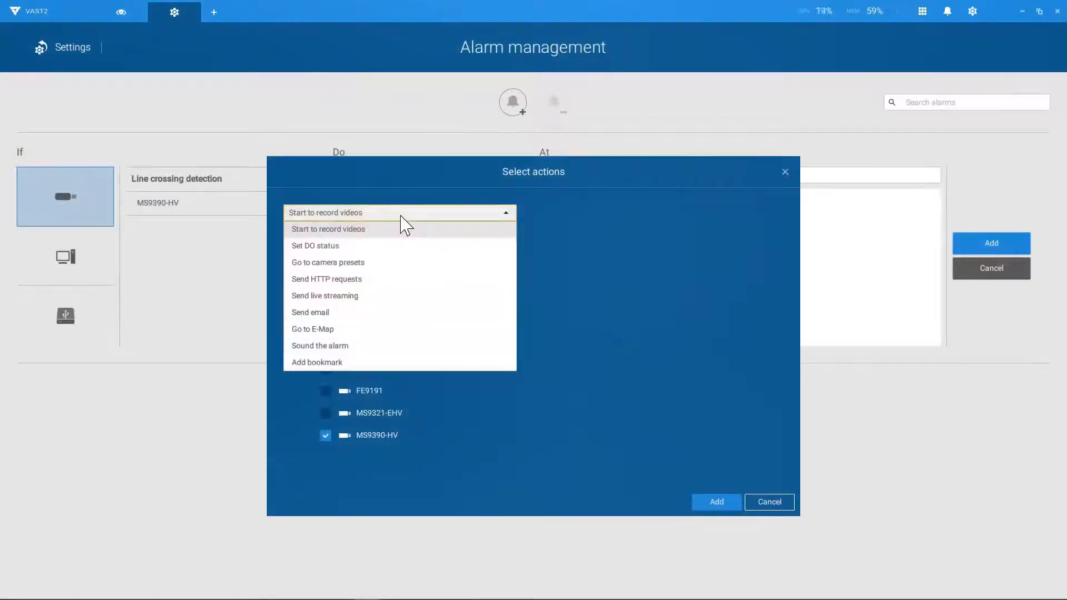
{"action": "left_click", "coordinate": [375, 363]}
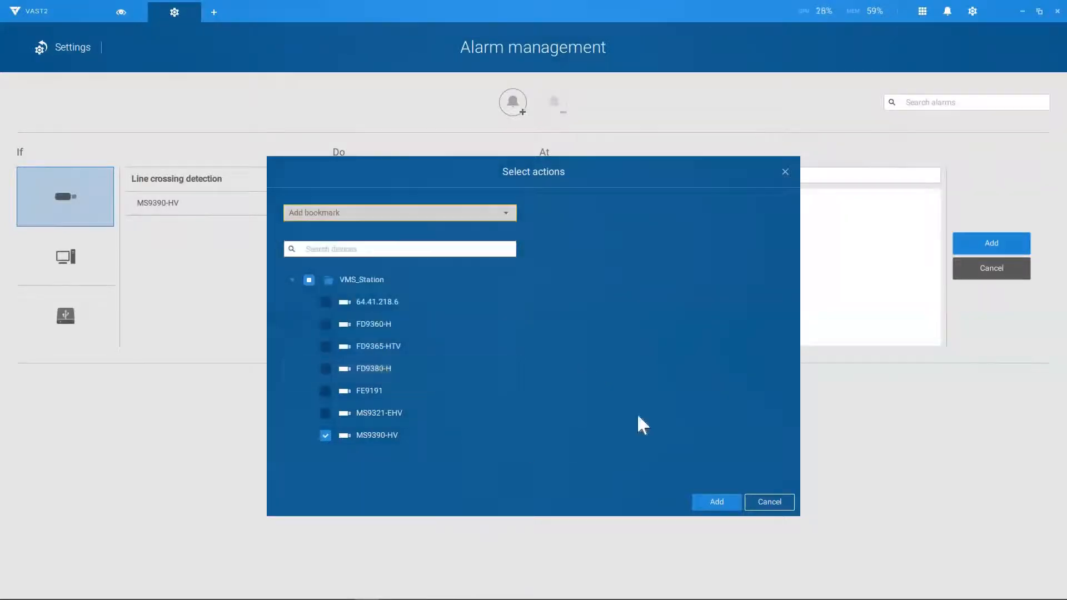
{"action": "left_click", "coordinate": [717, 502]}
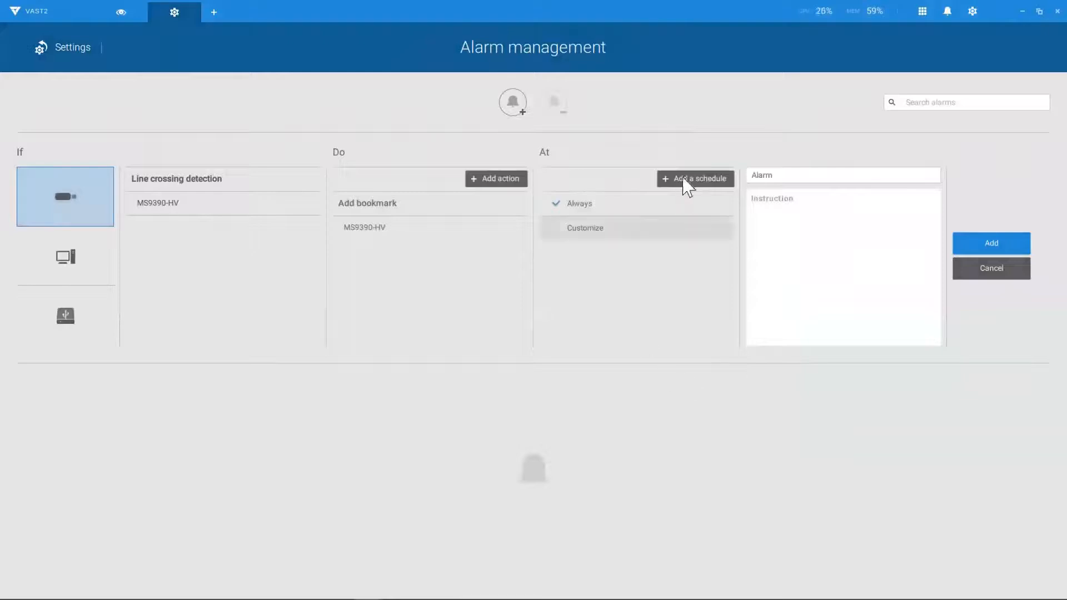
Step: Name the alarm 'Line Cross', save it, and go back to the Settings overview
{"action": "double_click", "coordinate": [802, 175]}
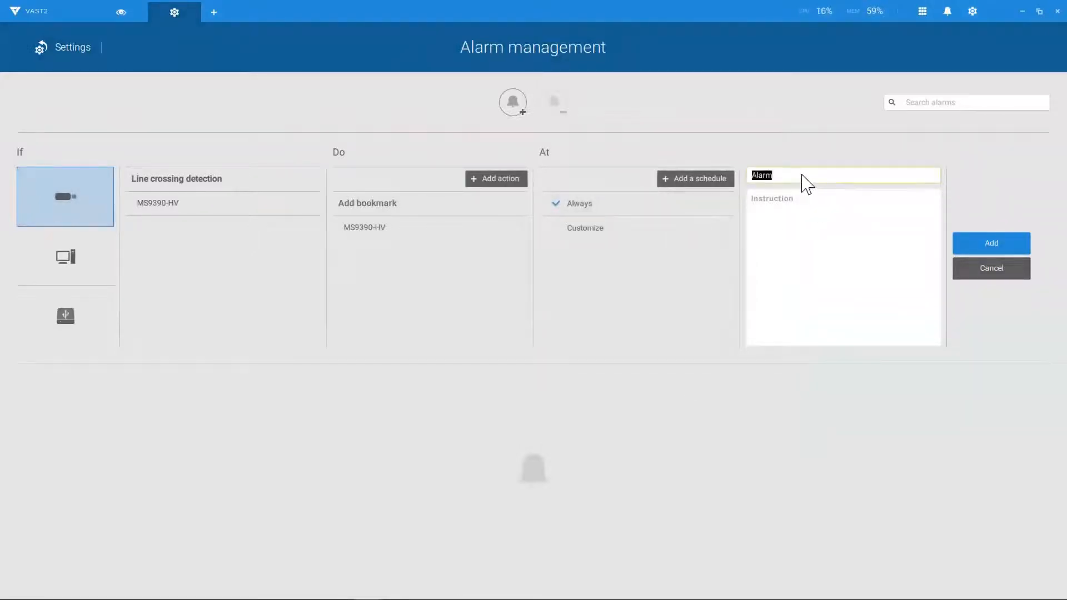
{"action": "type", "text": "Line Cross"}
{"action": "left_click", "coordinate": [995, 244]}
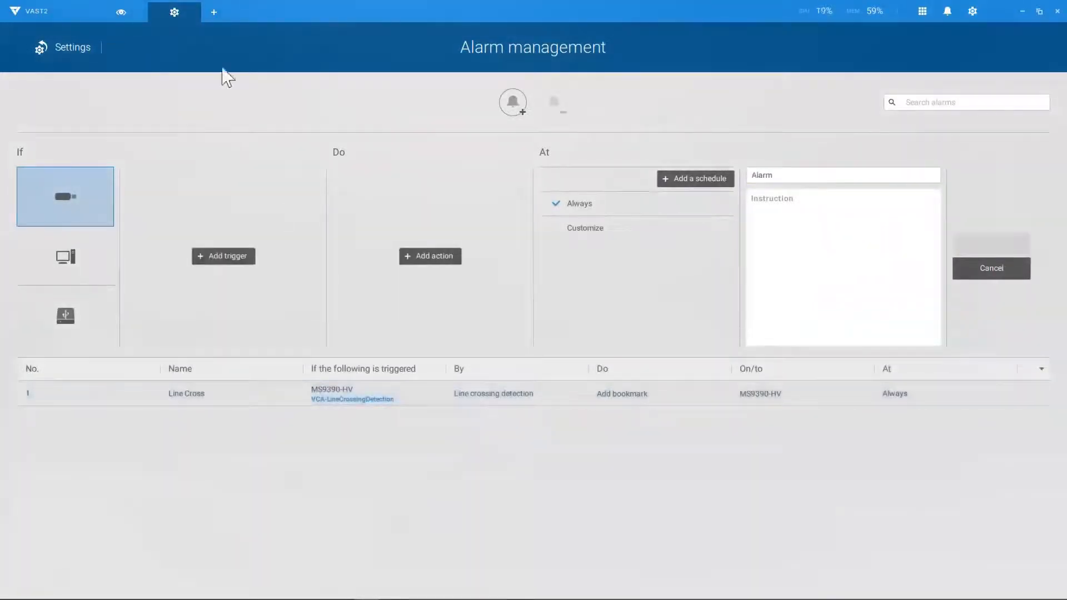
{"action": "left_click", "coordinate": [83, 48]}
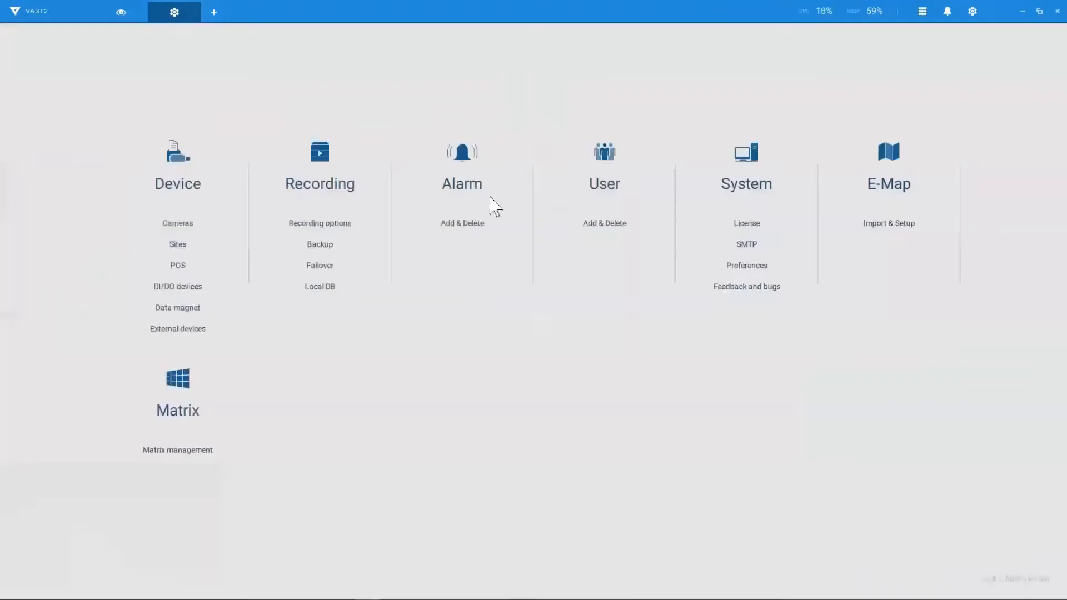
Step: In User management, start a new user named 'User' with a password and a customized role
{"action": "left_click", "coordinate": [610, 194]}
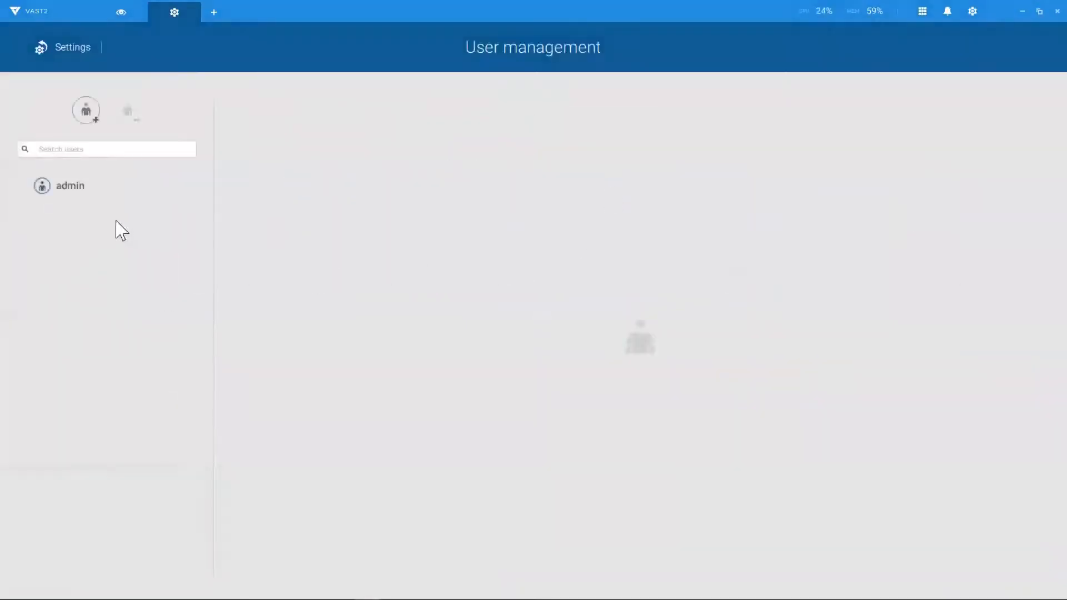
{"action": "left_click", "coordinate": [90, 117]}
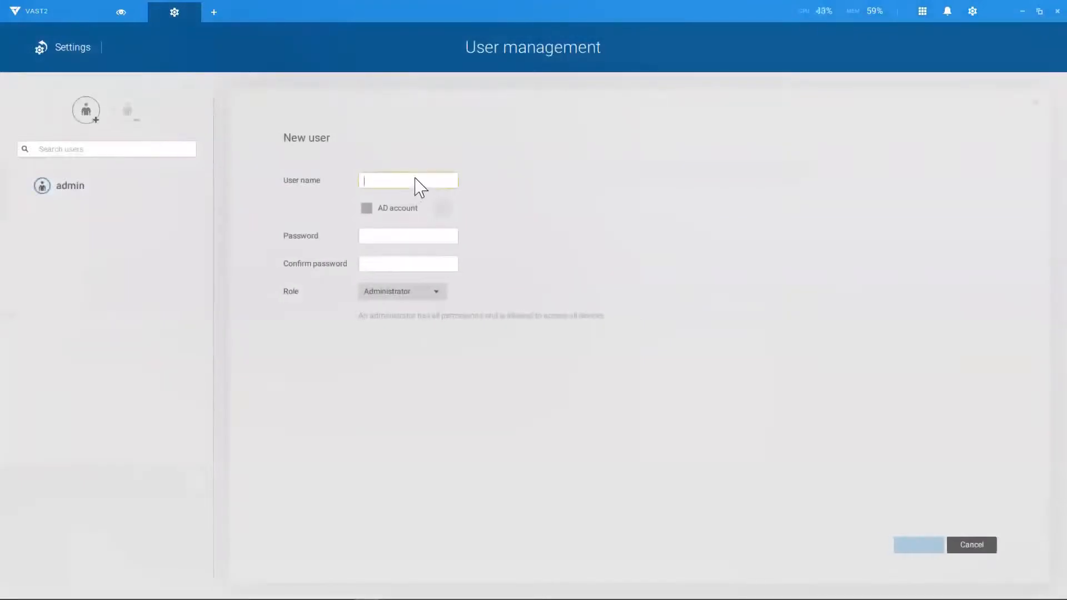
{"action": "type", "text": "User"}
{"action": "key", "text": "Tab"}
{"action": "type", "text": "1"}
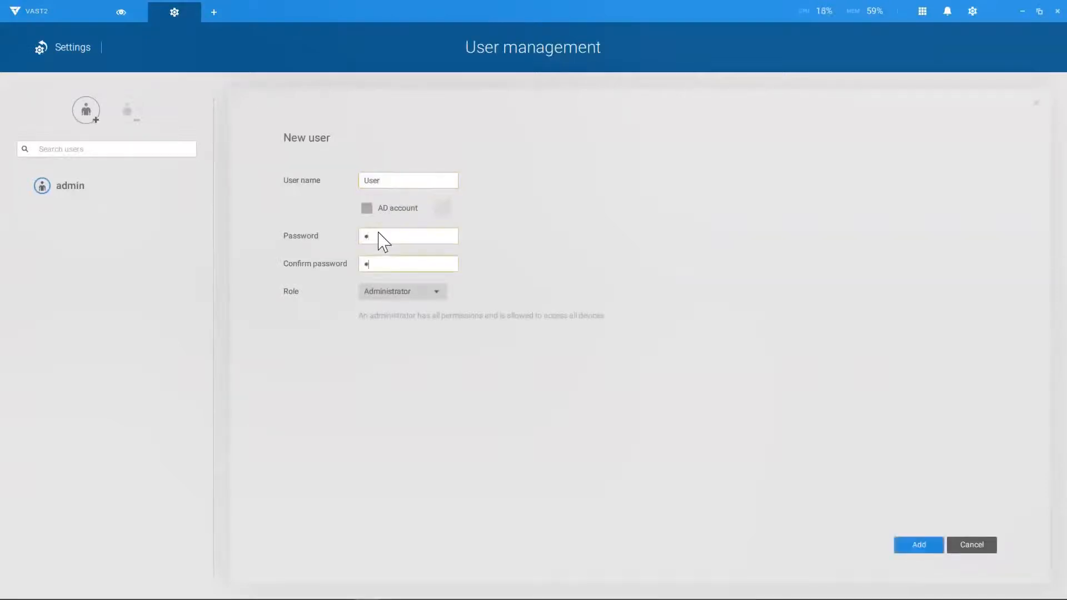
{"action": "left_click", "coordinate": [427, 296]}
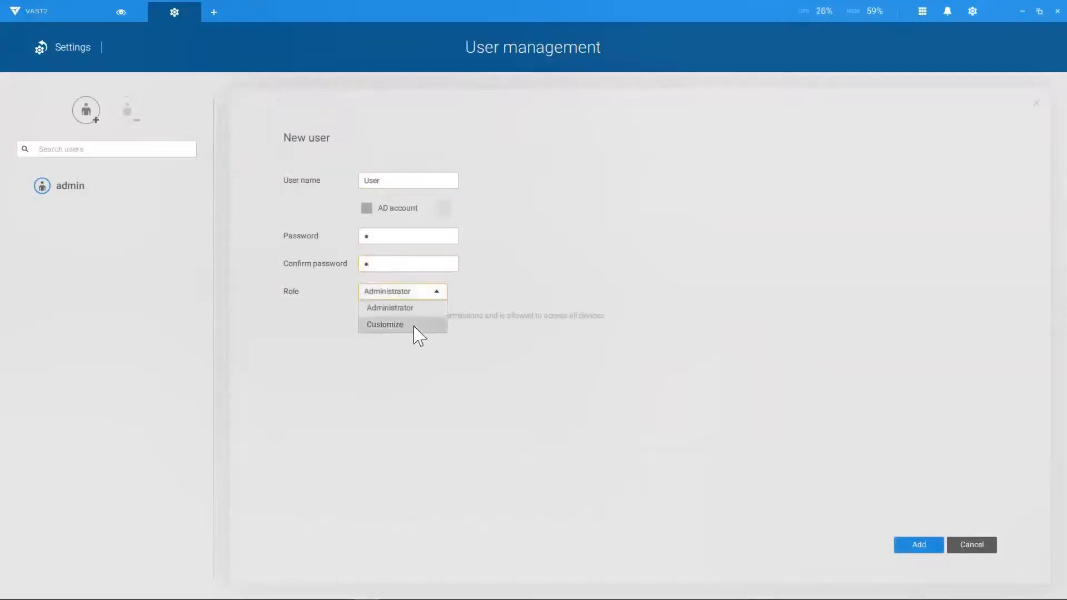
{"action": "left_click", "coordinate": [414, 330]}
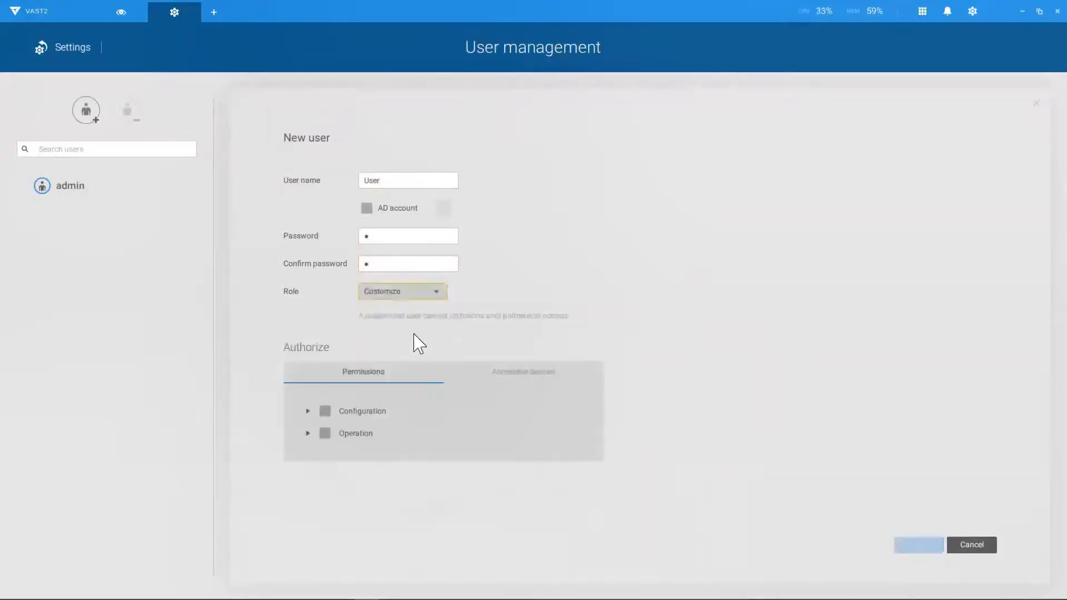
Step: Grant full Configuration and Operation permissions and access to all devices, then add the user
{"action": "left_click", "coordinate": [307, 412]}
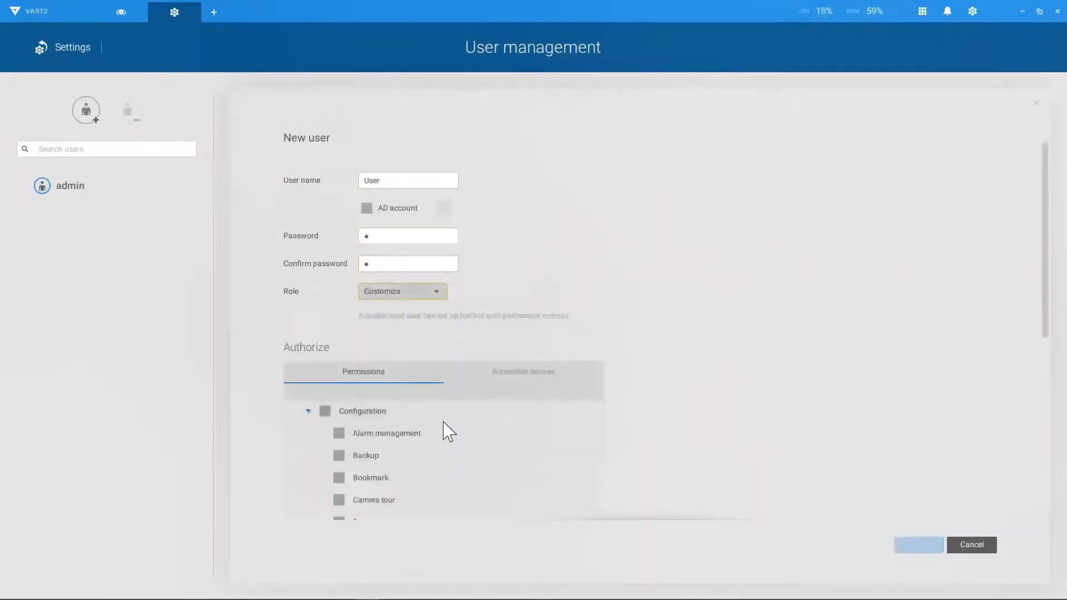
{"action": "scroll", "coordinate": [444, 423], "scroll_direction": "down", "scroll_amount": 1}
{"action": "scroll", "coordinate": [449, 431], "scroll_direction": "down", "scroll_amount": 5}
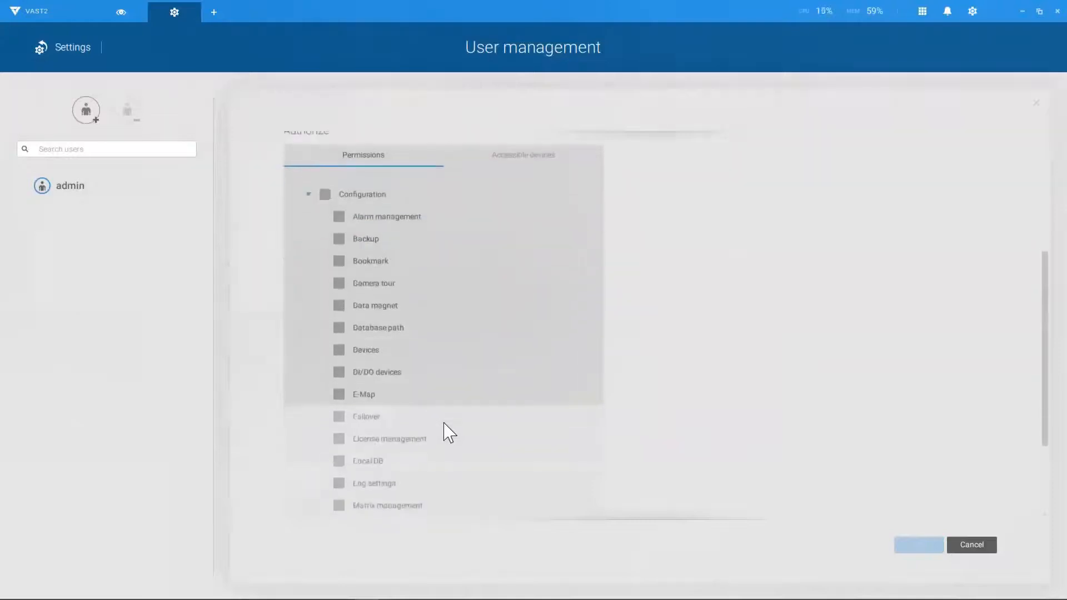
{"action": "scroll", "coordinate": [449, 432], "scroll_direction": "down", "scroll_amount": 2}
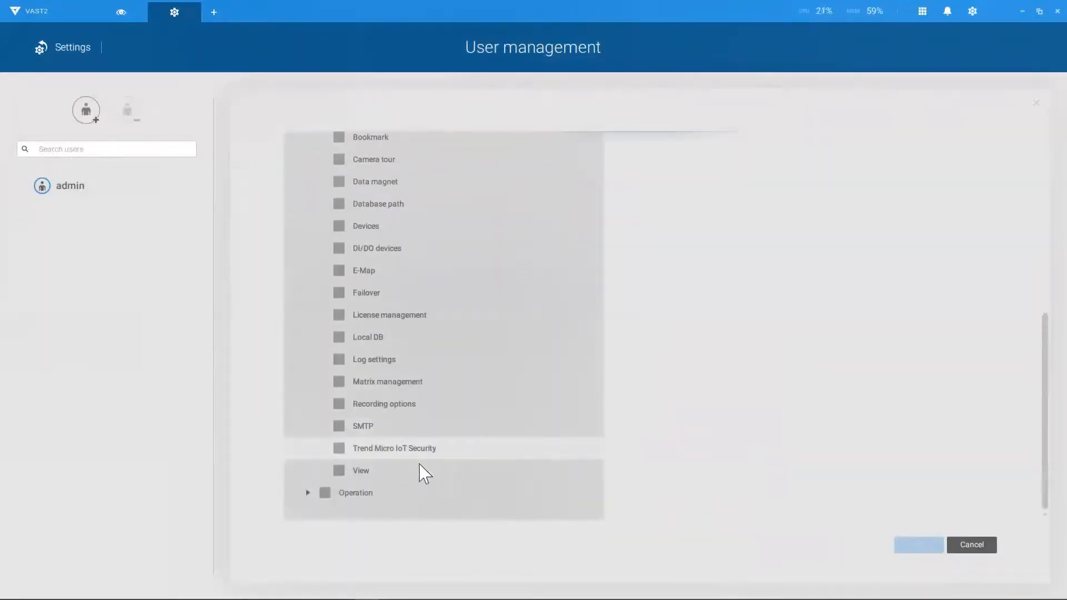
{"action": "left_click", "coordinate": [308, 493]}
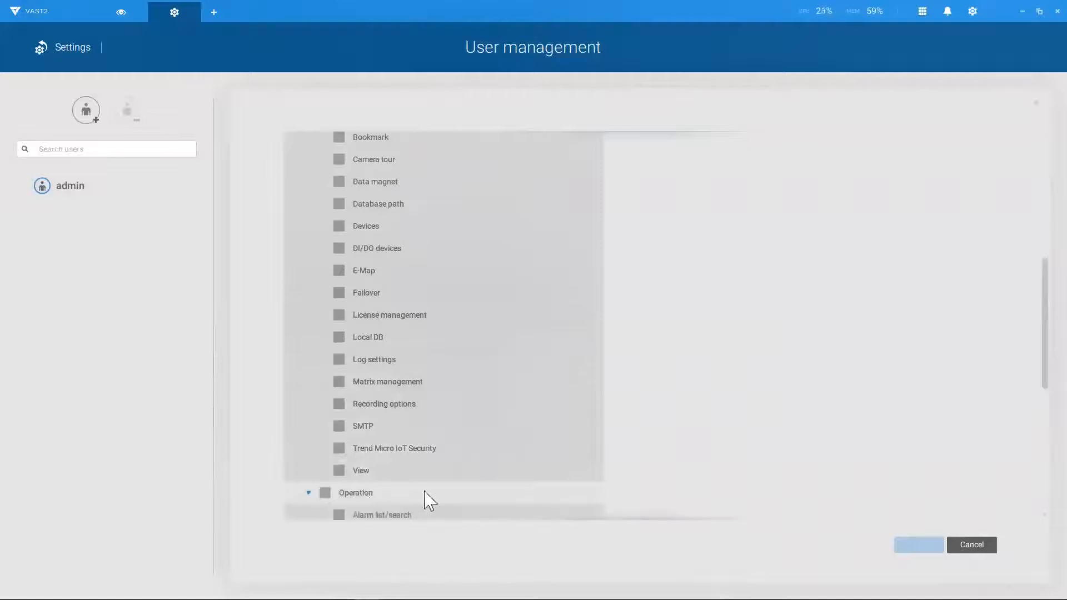
{"action": "scroll", "coordinate": [425, 493], "scroll_direction": "down", "scroll_amount": 6}
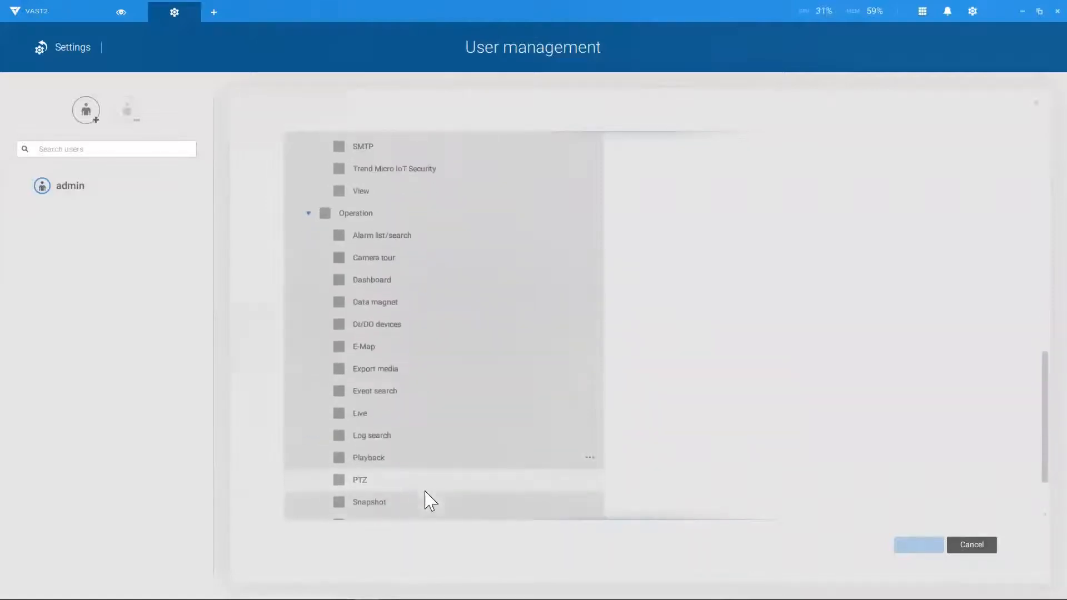
{"action": "scroll", "coordinate": [430, 500], "scroll_direction": "down", "scroll_amount": 2}
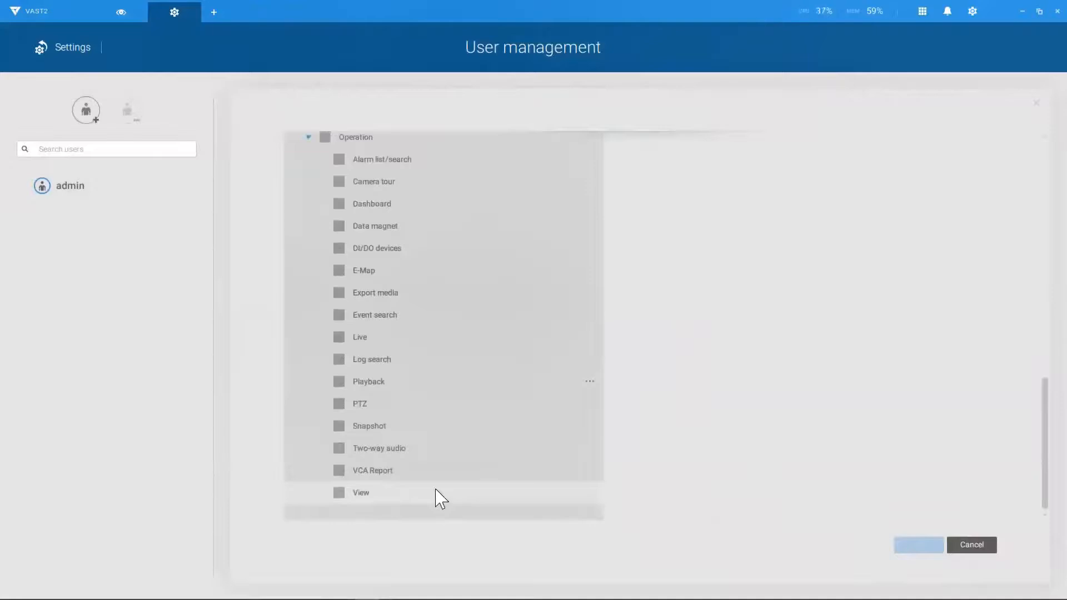
{"action": "scroll", "coordinate": [436, 495], "scroll_direction": "up", "scroll_amount": 14}
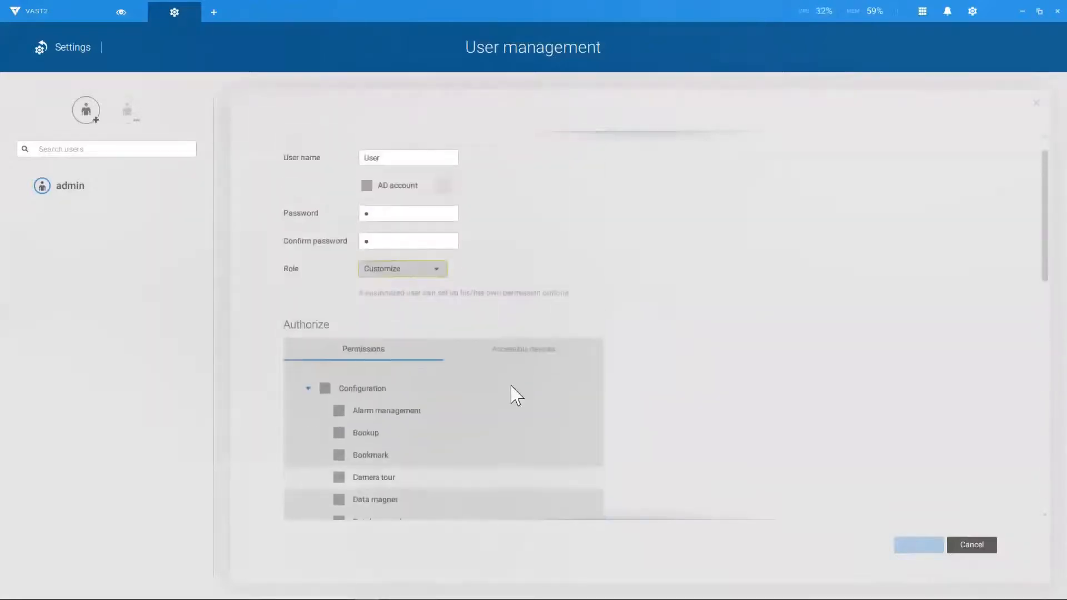
{"action": "left_click", "coordinate": [524, 378]}
{"action": "scroll", "coordinate": [541, 484], "scroll_direction": "down", "scroll_amount": 3}
{"action": "scroll", "coordinate": [698, 507], "scroll_direction": "down", "scroll_amount": 2}
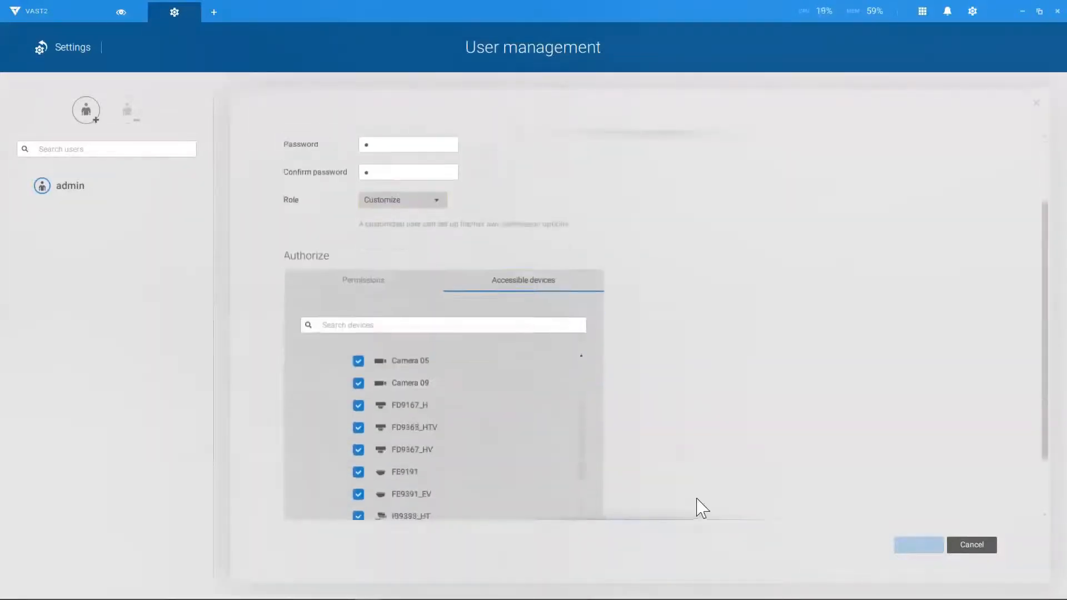
{"action": "scroll", "coordinate": [472, 453], "scroll_direction": "down", "scroll_amount": 2}
{"action": "scroll", "coordinate": [475, 453], "scroll_direction": "down", "scroll_amount": 8}
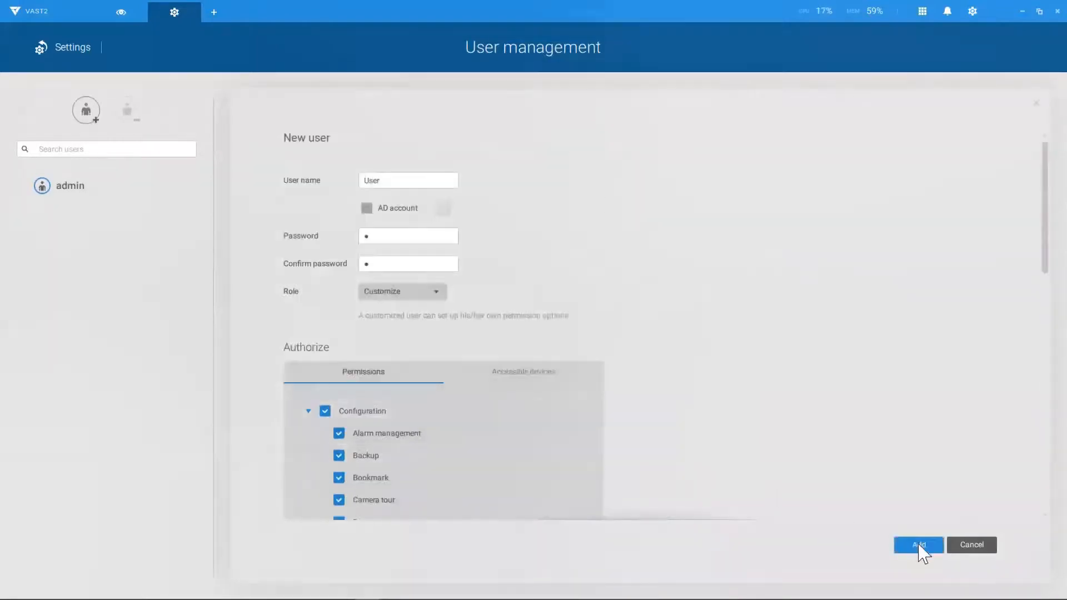
{"action": "left_click", "coordinate": [918, 545]}
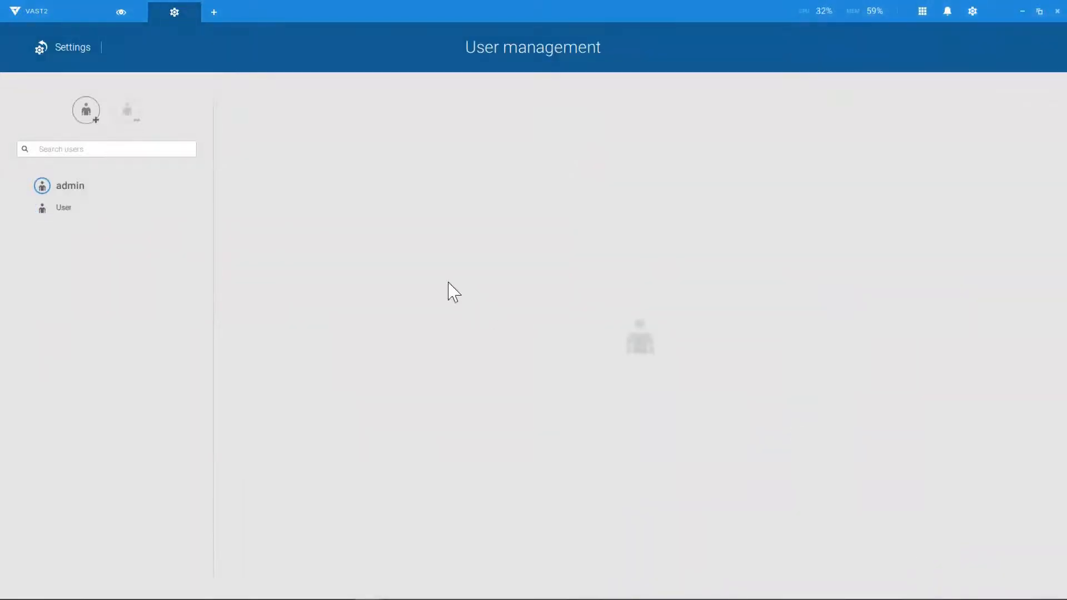
Step: In client Preferences, browse for an export folder and cancel without changing it
{"action": "left_click", "coordinate": [58, 53]}
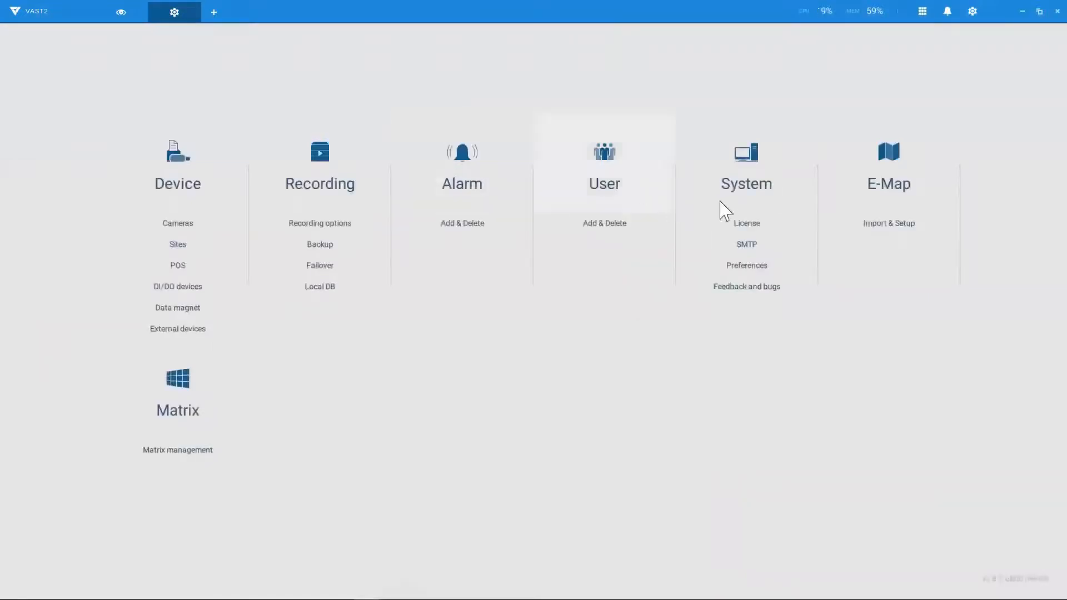
{"action": "left_click", "coordinate": [742, 267]}
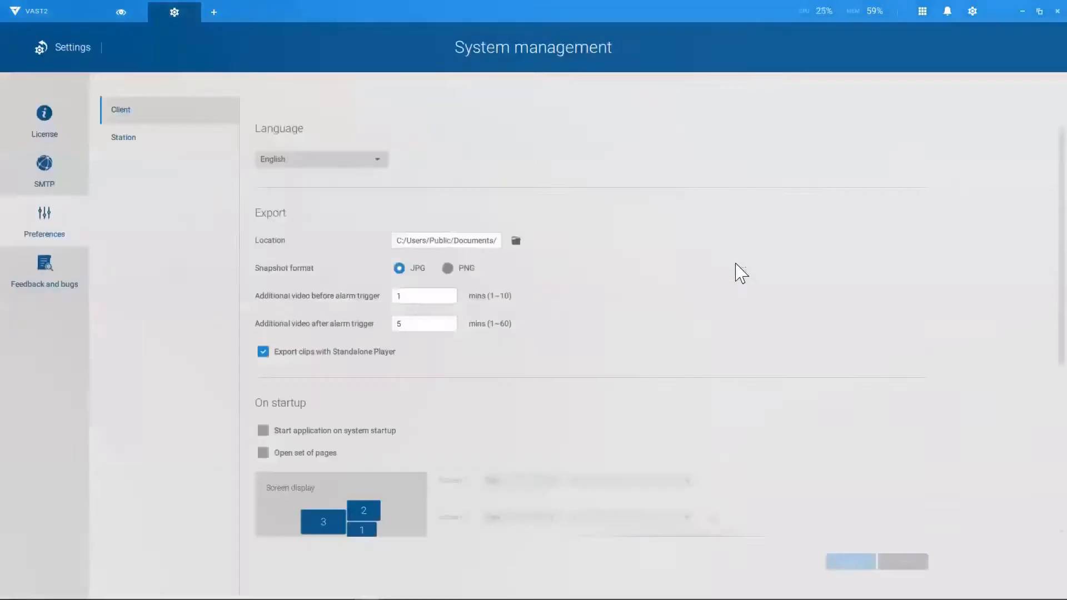
{"action": "left_click", "coordinate": [515, 242]}
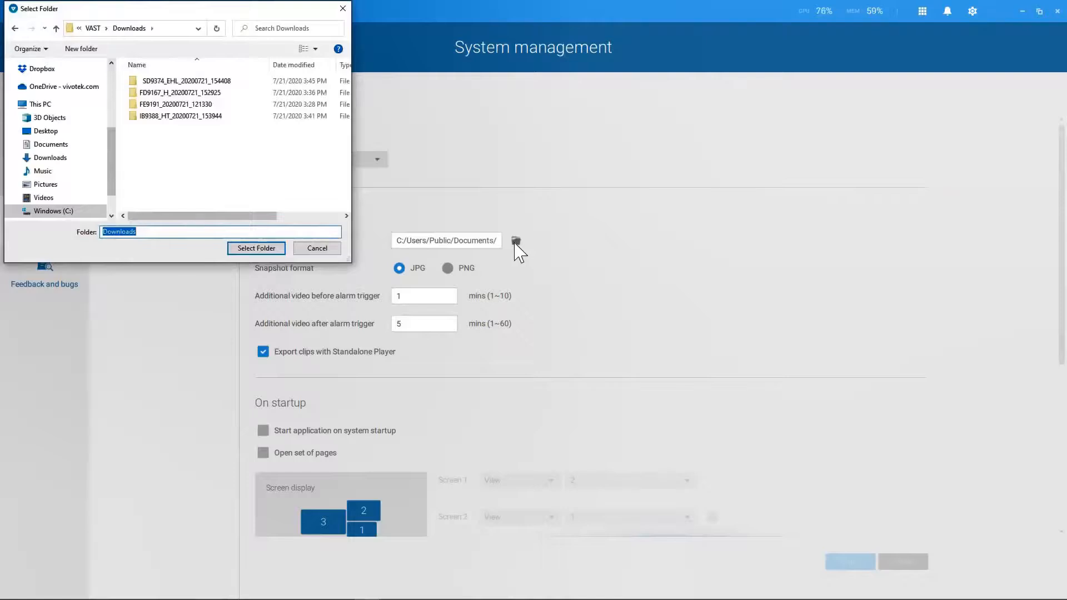
{"action": "left_click", "coordinate": [321, 250]}
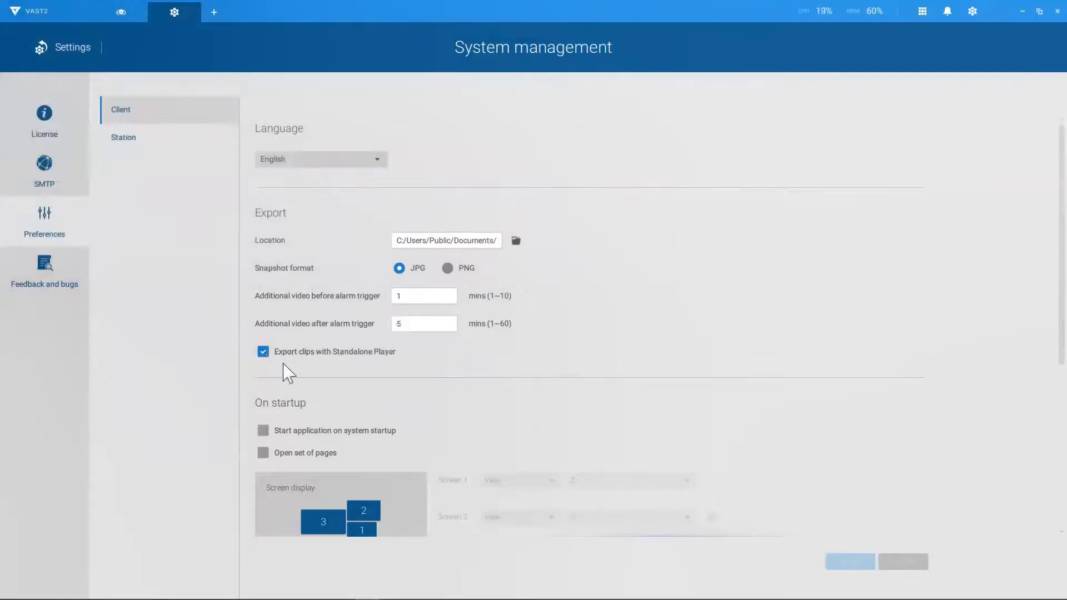
Step: Tick start-with-system and startup pages, then discard the changes and return to Settings
{"action": "scroll", "coordinate": [506, 415], "scroll_direction": "down", "scroll_amount": 1}
{"action": "scroll", "coordinate": [507, 416], "scroll_direction": "down", "scroll_amount": 2}
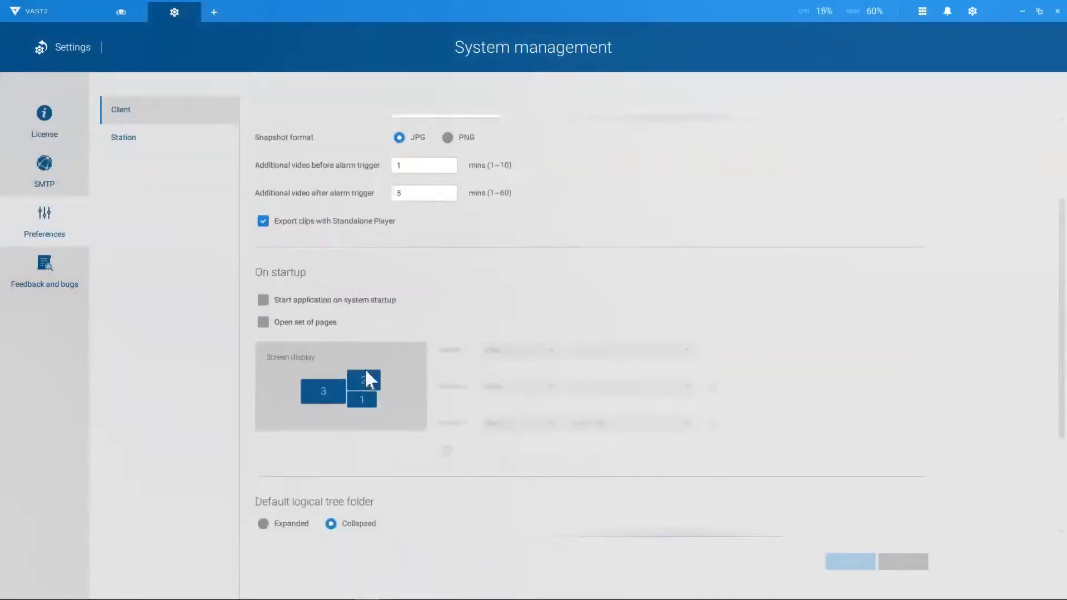
{"action": "left_click", "coordinate": [262, 301]}
{"action": "left_click", "coordinate": [263, 323]}
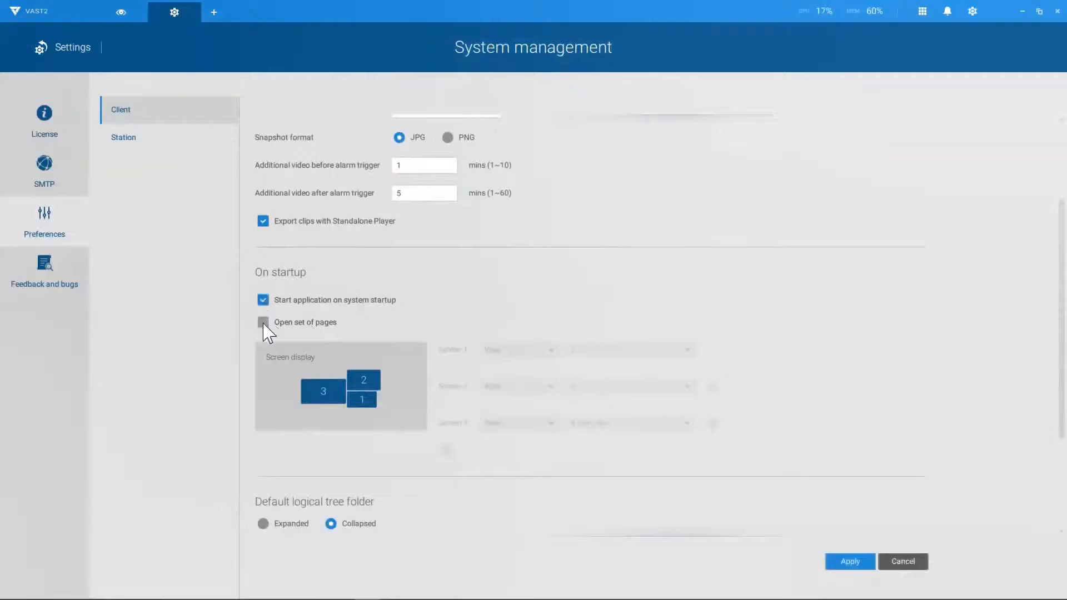
{"action": "scroll", "coordinate": [583, 444], "scroll_direction": "down", "scroll_amount": 3}
{"action": "left_click", "coordinate": [901, 563]}
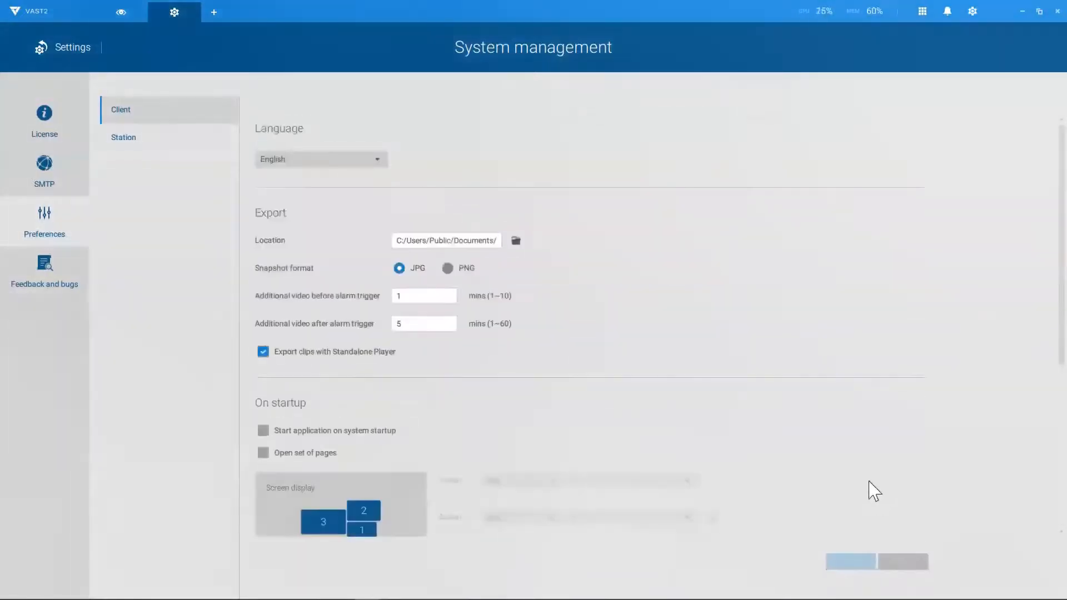
{"action": "left_click", "coordinate": [70, 51]}
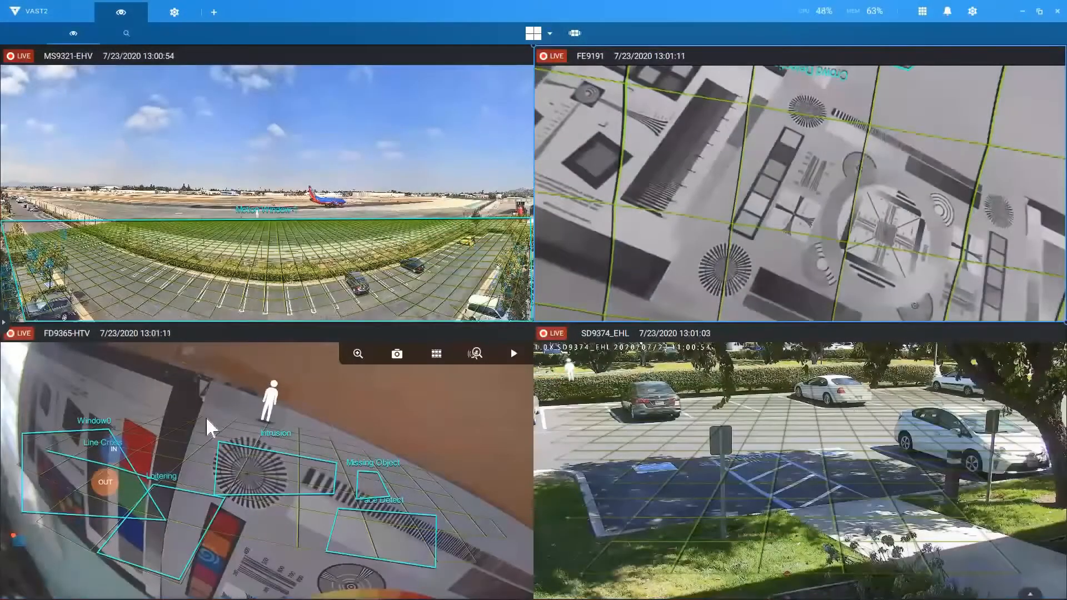
Step: Save the current four-camera live layout as a new view named '4 cam view'
{"action": "right_click", "coordinate": [357, 260]}
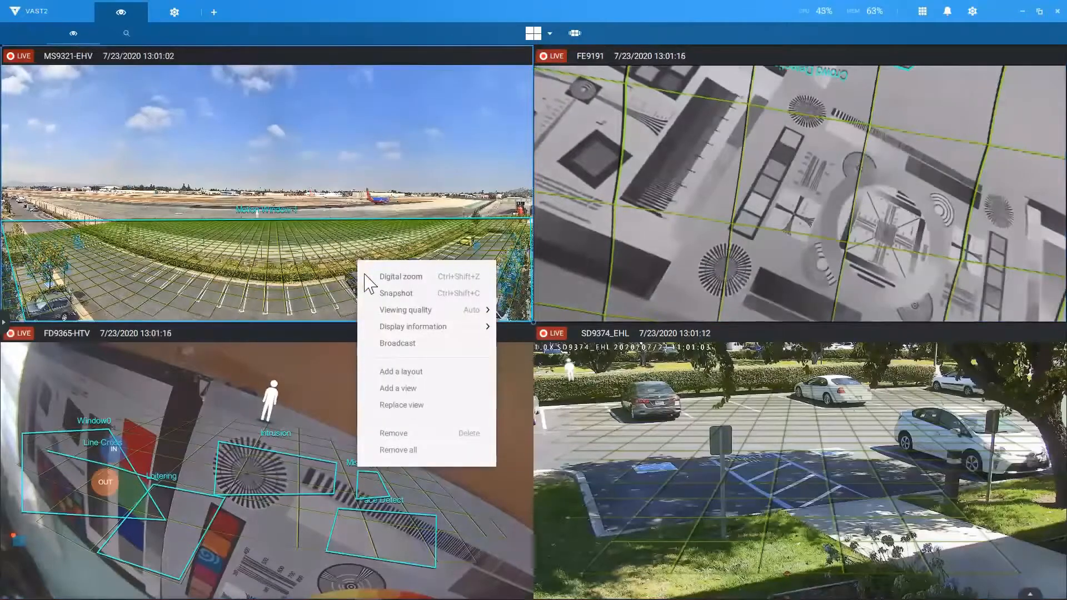
{"action": "left_click", "coordinate": [387, 389]}
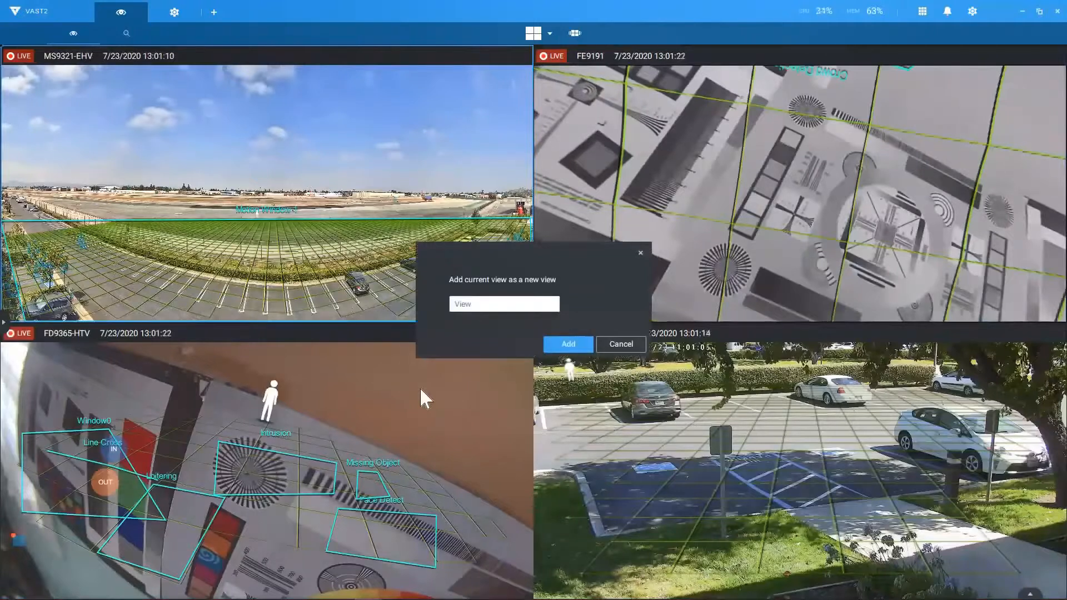
{"action": "double_click", "coordinate": [462, 304]}
{"action": "type", "text": "4 cam view"}
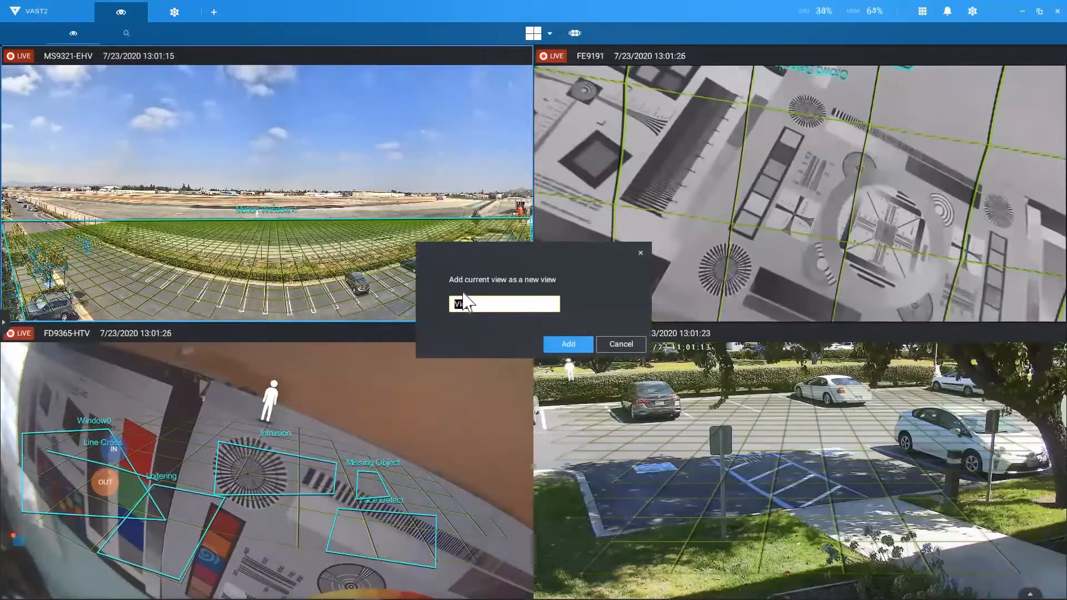
{"action": "left_click", "coordinate": [553, 341]}
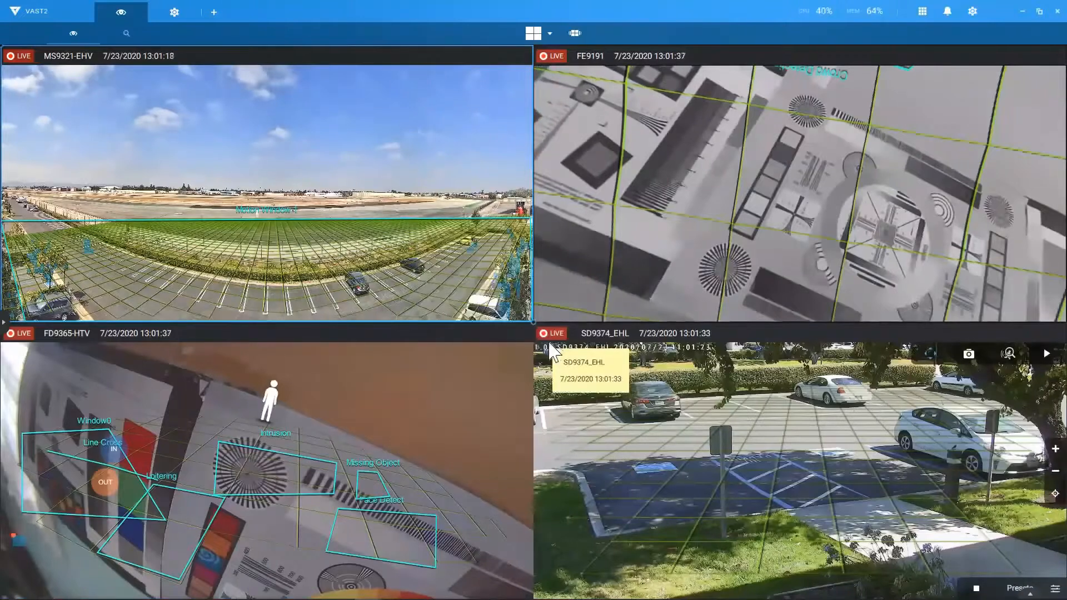
{"action": "left_click", "coordinate": [972, 12]}
Step: Set Screen 3 to open '4 cam view' at startup, apply, and close VAST2
{"action": "left_click", "coordinate": [889, 45]}
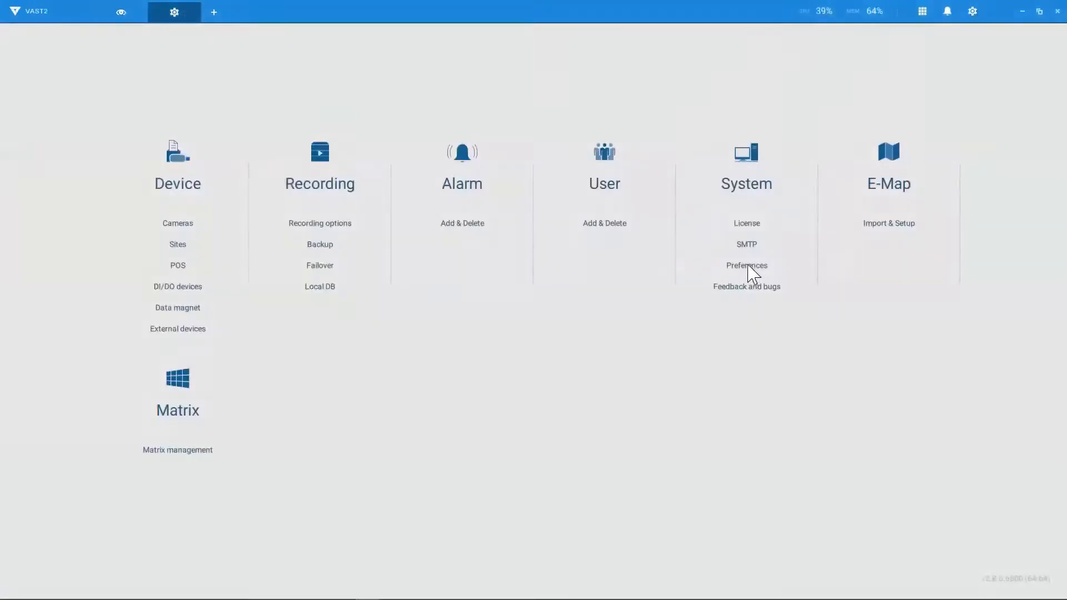
{"action": "left_click", "coordinate": [747, 265]}
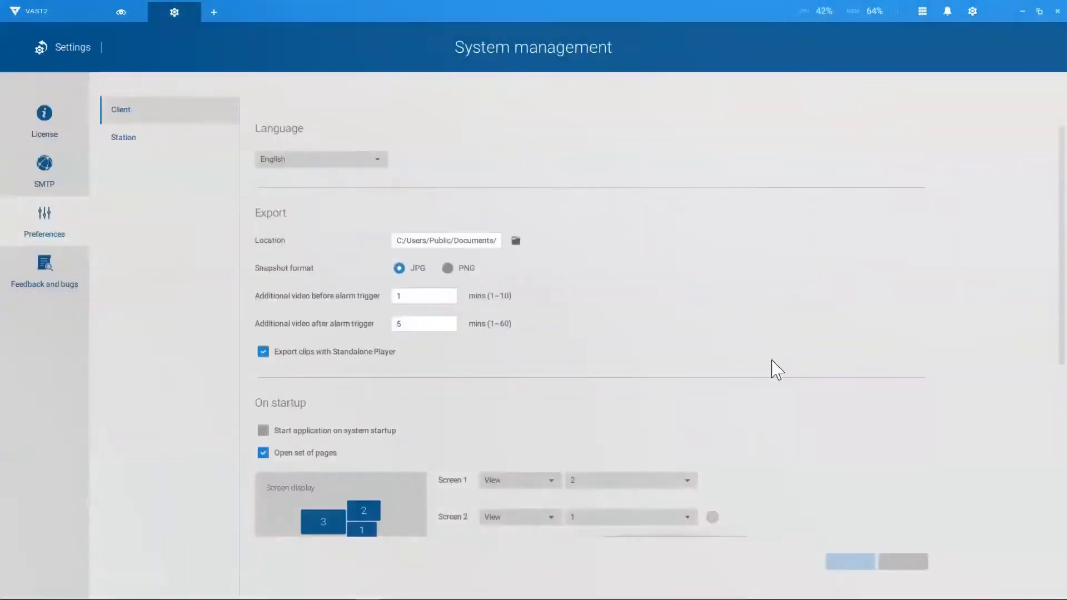
{"action": "scroll", "coordinate": [776, 370], "scroll_direction": "down", "scroll_amount": 1}
{"action": "scroll", "coordinate": [776, 369], "scroll_direction": "down", "scroll_amount": 3}
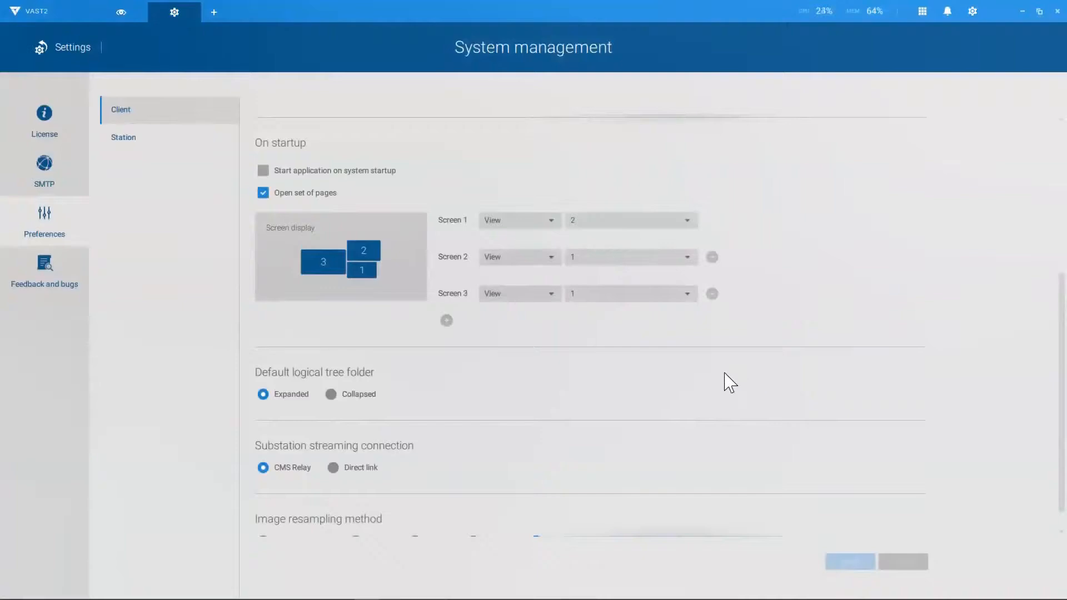
{"action": "left_click", "coordinate": [608, 296]}
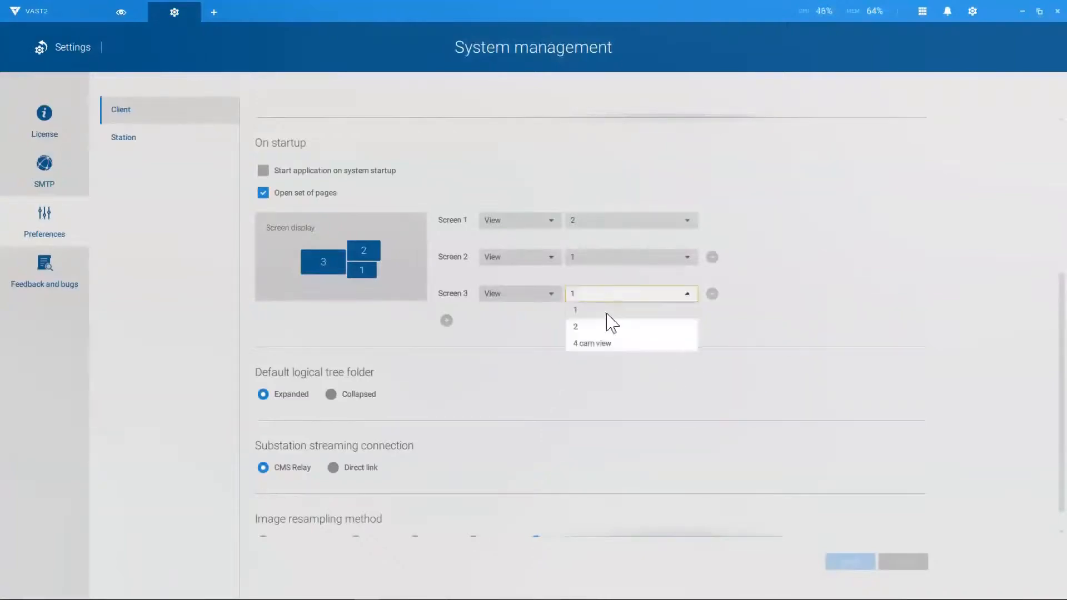
{"action": "left_click", "coordinate": [604, 345]}
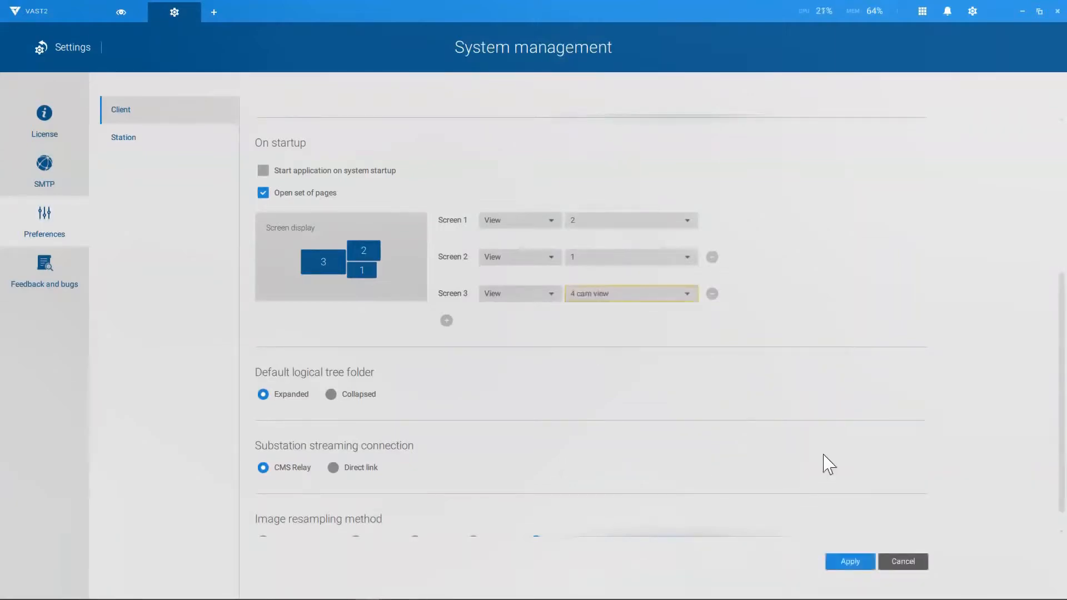
{"action": "left_click", "coordinate": [842, 562]}
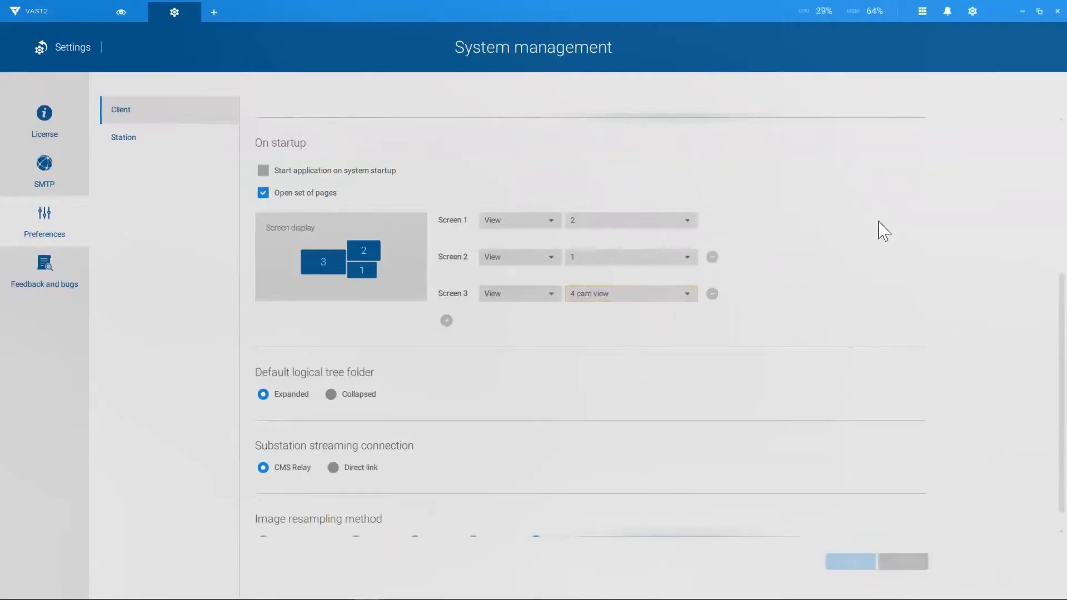
{"action": "left_click", "coordinate": [1056, 13]}
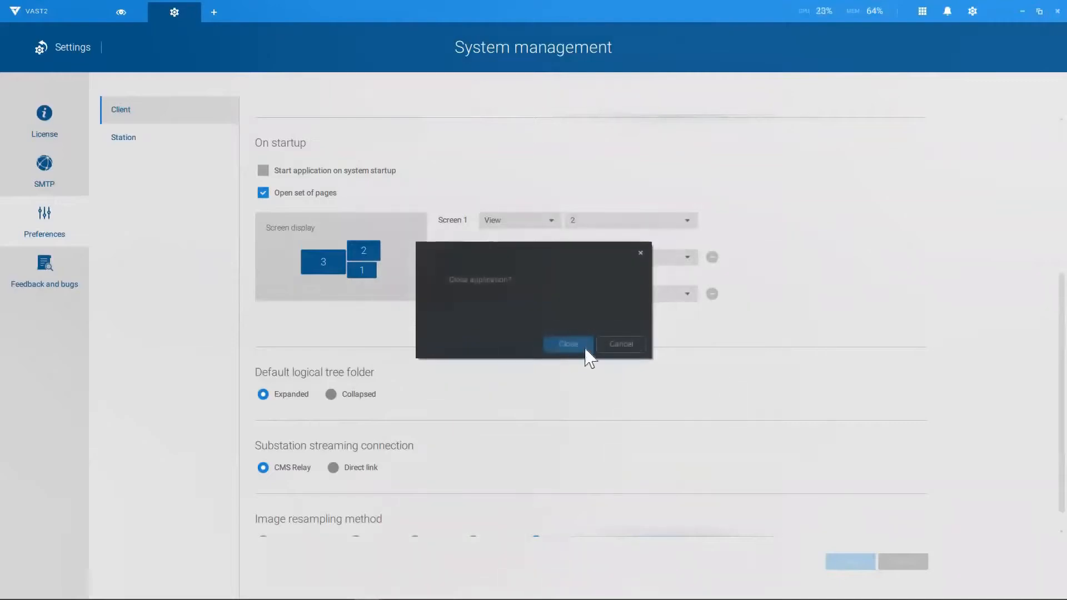
{"action": "left_click", "coordinate": [583, 346]}
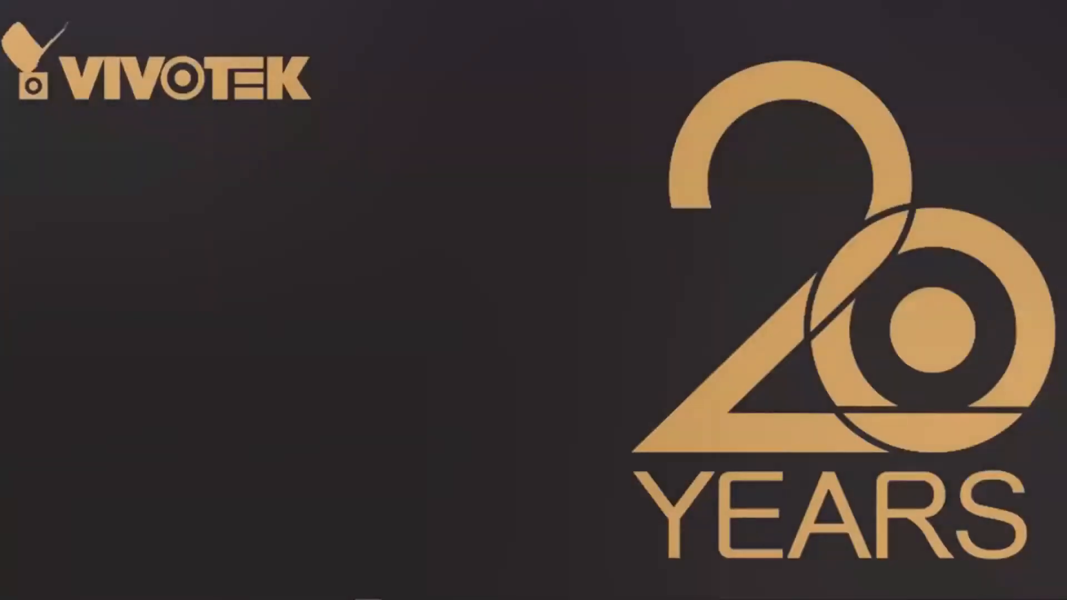